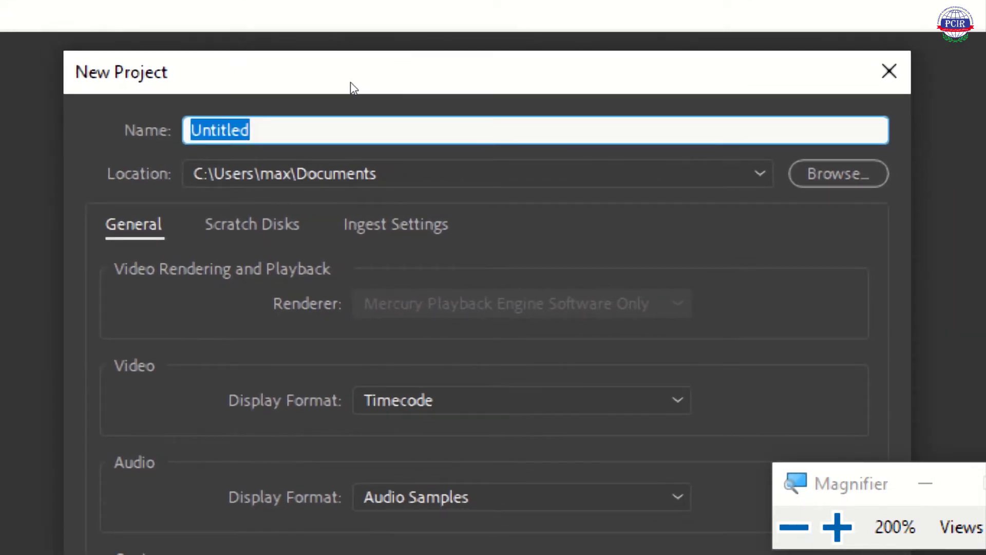
Step: Create a new project named Test2 with the Desktop as its save location
{"action": "key", "text": "BackSpace"}
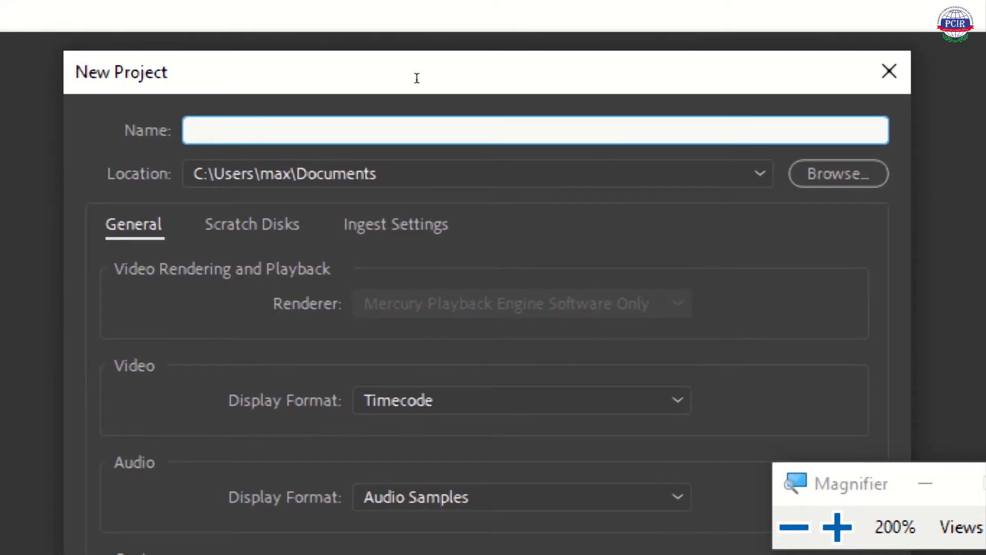
{"action": "type", "text": "Test2"}
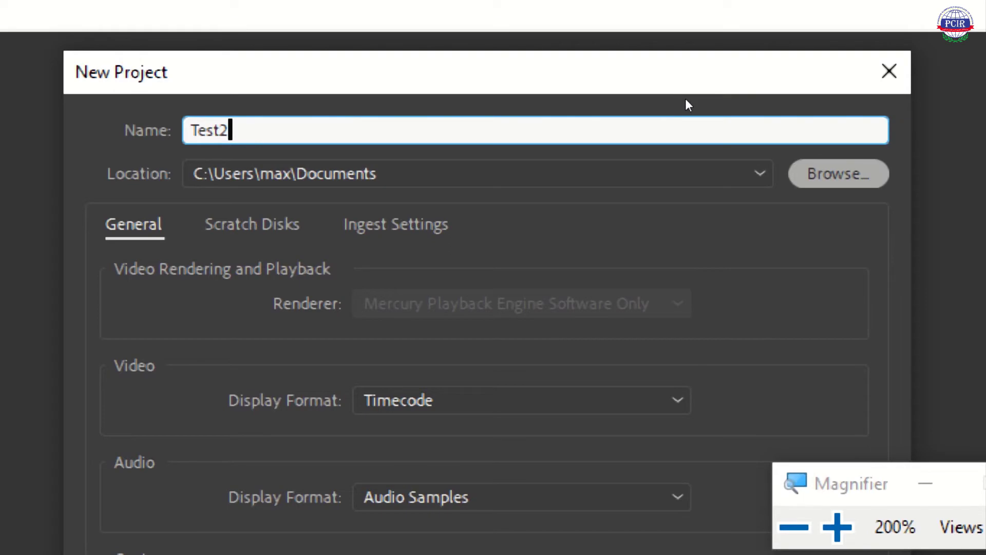
{"action": "key", "text": "Tab"}
{"action": "key", "text": "Tab"}
{"action": "key", "text": "Return"}
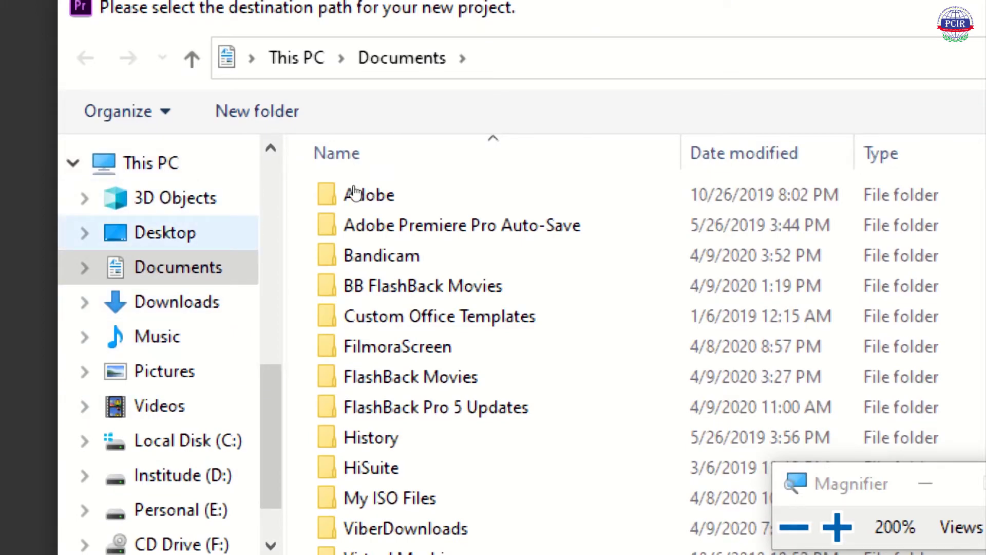
{"action": "left_click", "coordinate": [164, 232]}
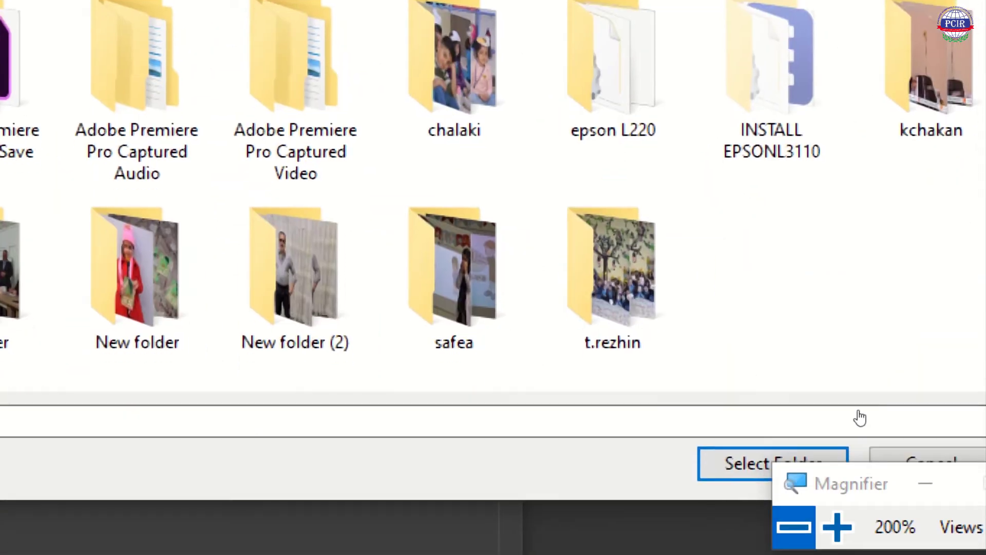
{"action": "key", "text": "super+minus"}
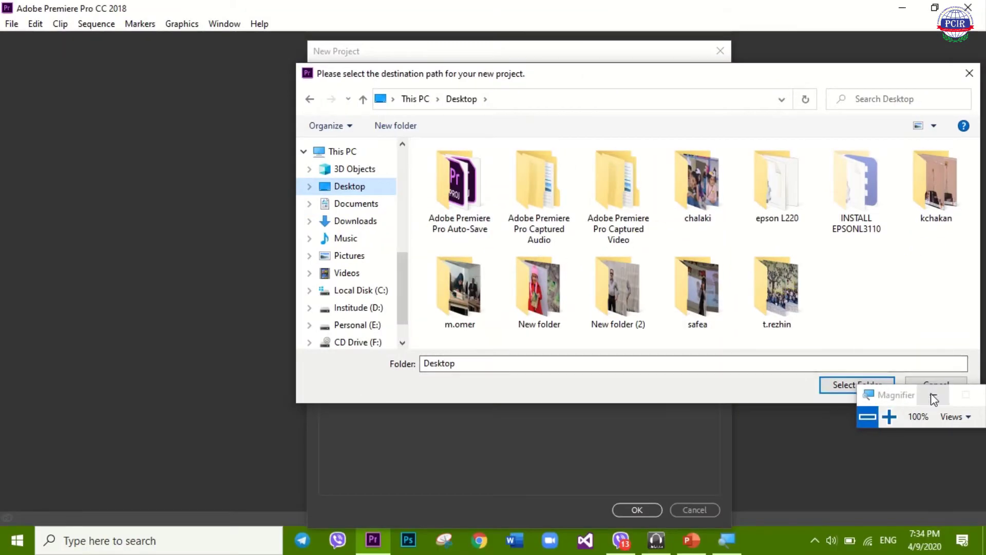
{"action": "left_click", "coordinate": [934, 398]}
{"action": "left_click", "coordinate": [860, 388]}
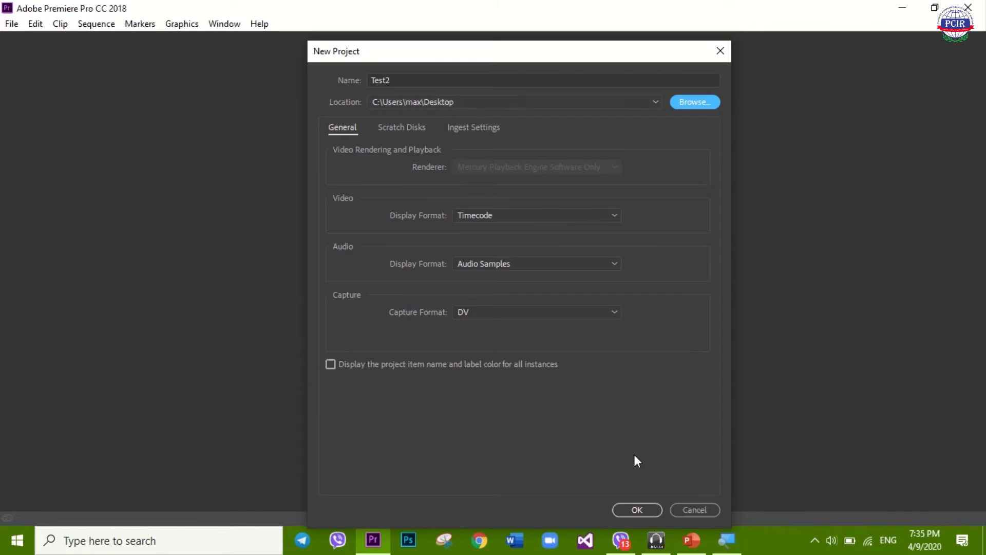
{"action": "left_click", "coordinate": [637, 509]}
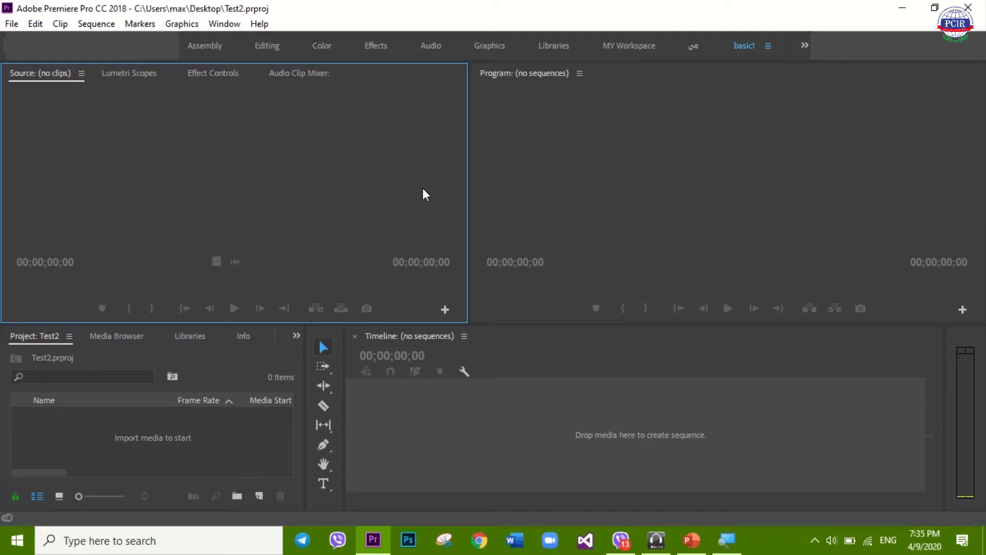
Step: Narrow the Source monitor and widen the Project panel so that both end at about the same width
{"action": "left_click_drag", "start_coordinate": [469, 195], "coordinate": [341, 198]}
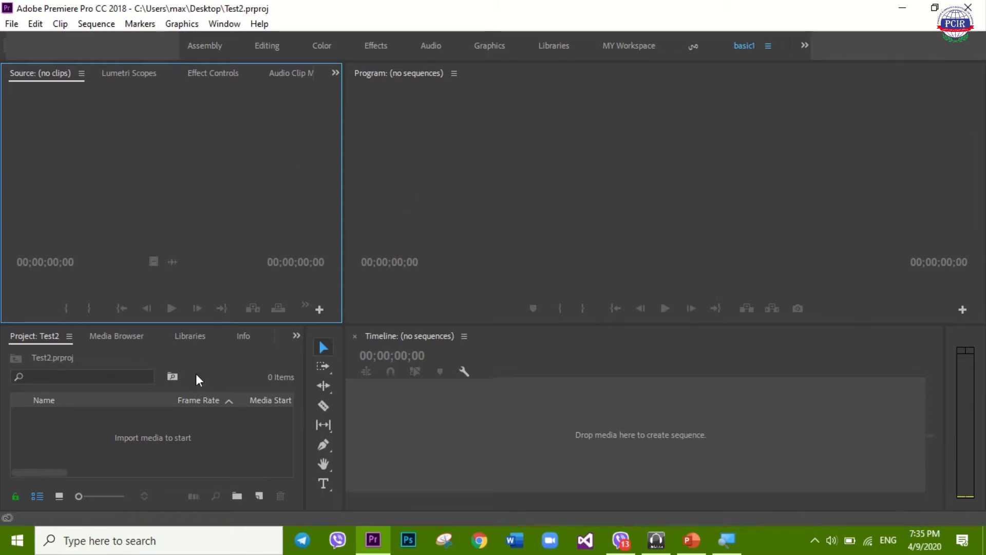
{"action": "left_click_drag", "start_coordinate": [304, 361], "coordinate": [343, 362]}
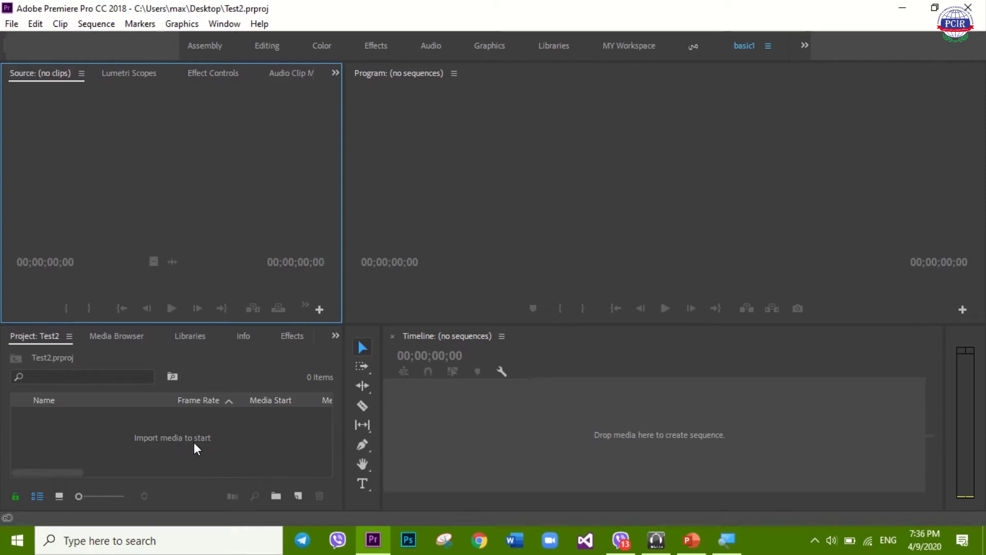
{"action": "key", "text": "super+plus"}
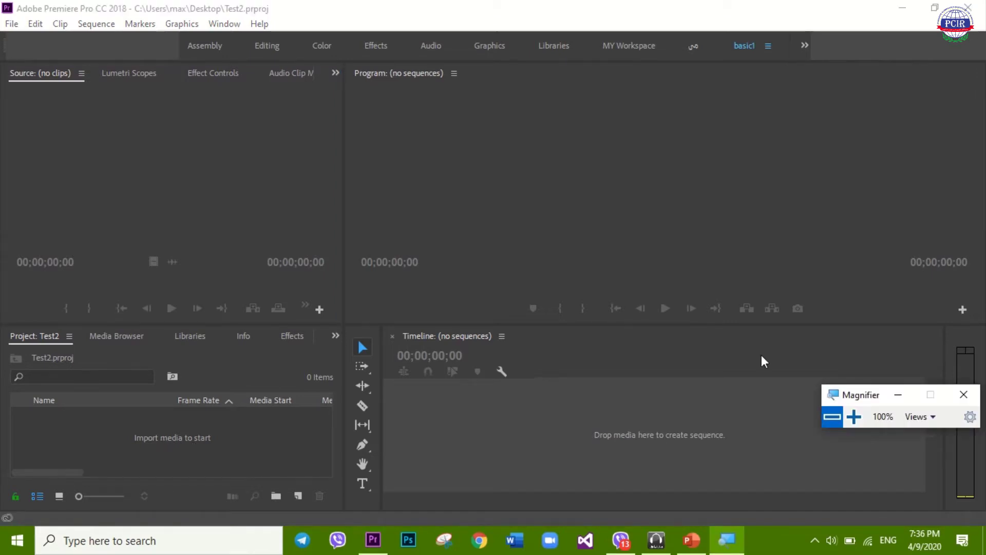
{"action": "left_click", "coordinate": [898, 394]}
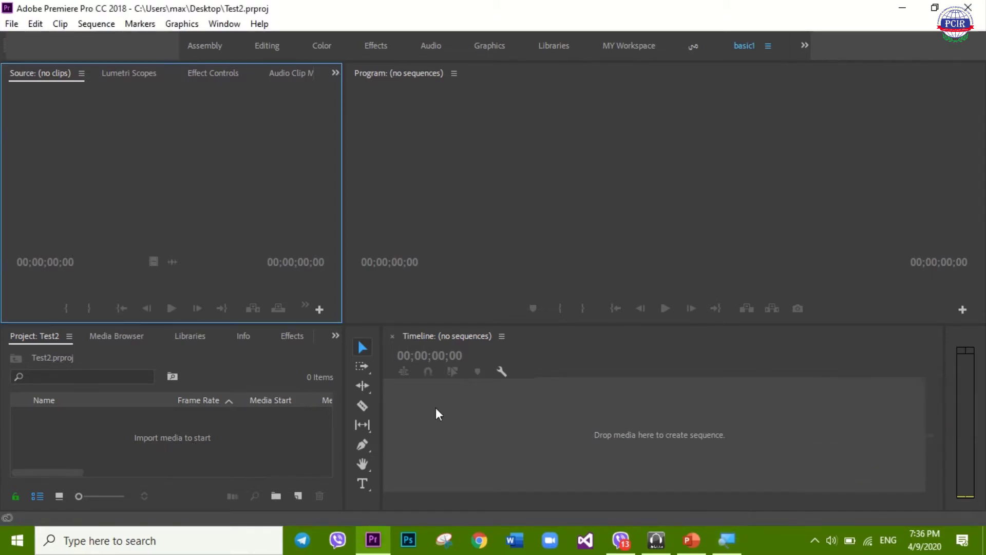
Step: Import 2.mp4 from the video folder into the project, and check it in icon view before returning to list view
{"action": "left_click", "coordinate": [154, 437]}
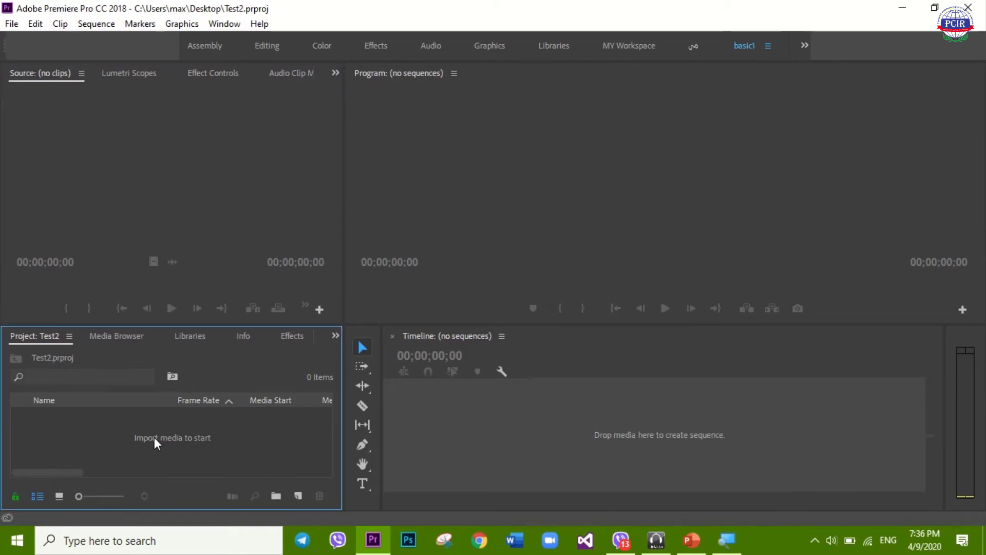
{"action": "double_click", "coordinate": [154, 437]}
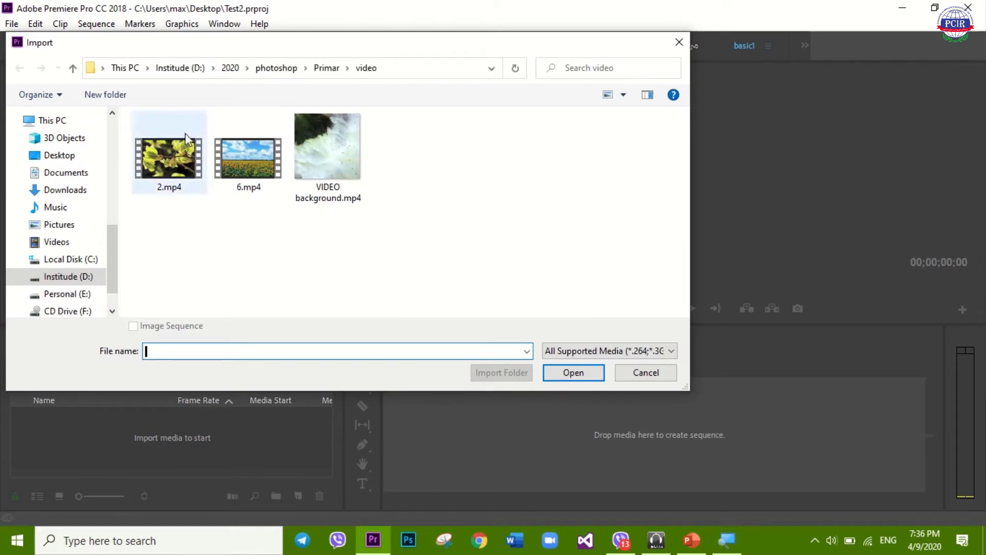
{"action": "left_click_drag", "start_coordinate": [203, 42], "coordinate": [224, 87]}
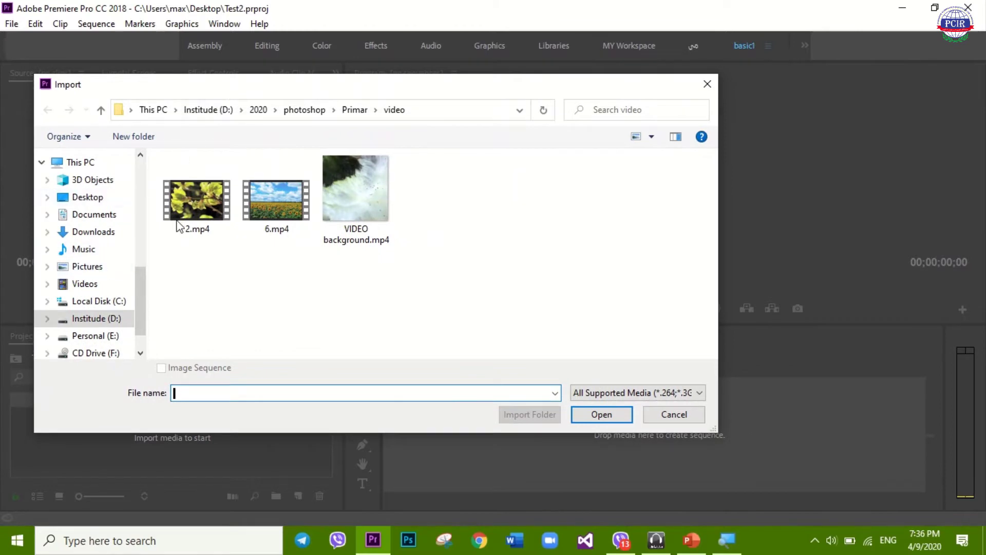
{"action": "double_click", "coordinate": [204, 213]}
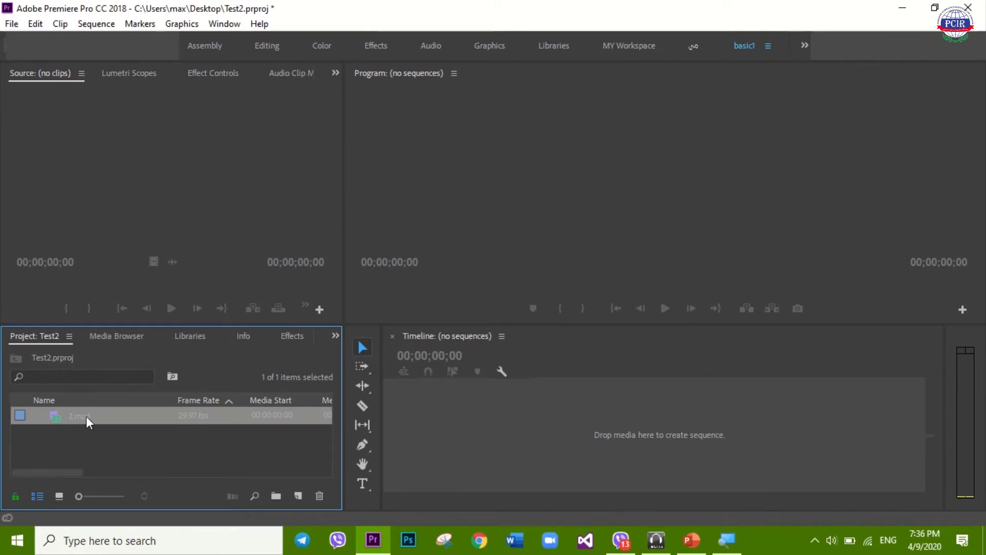
{"action": "left_click", "coordinate": [66, 492]}
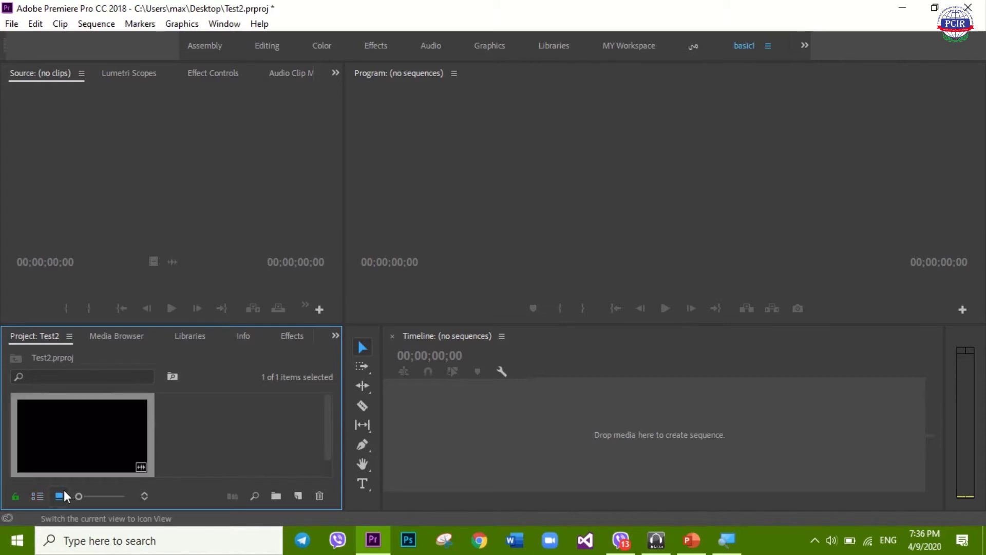
{"action": "left_click", "coordinate": [40, 497]}
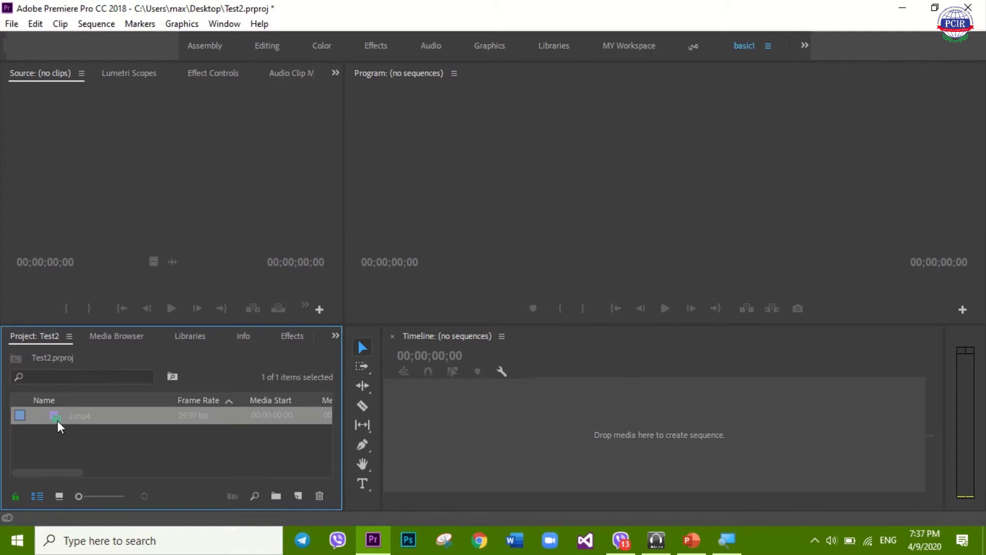
Step: Open the 2.mp4 clip in the Source monitor and play its first few seconds
{"action": "mouse_move", "coordinate": [66, 413]}
{"action": "double_click", "coordinate": [75, 415]}
{"action": "left_click", "coordinate": [171, 309]}
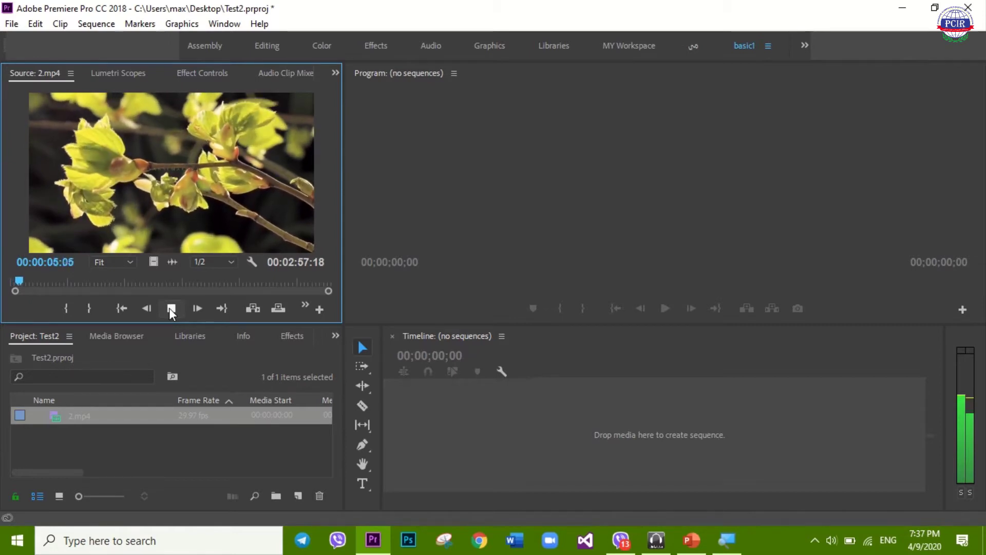
{"action": "left_click", "coordinate": [170, 308]}
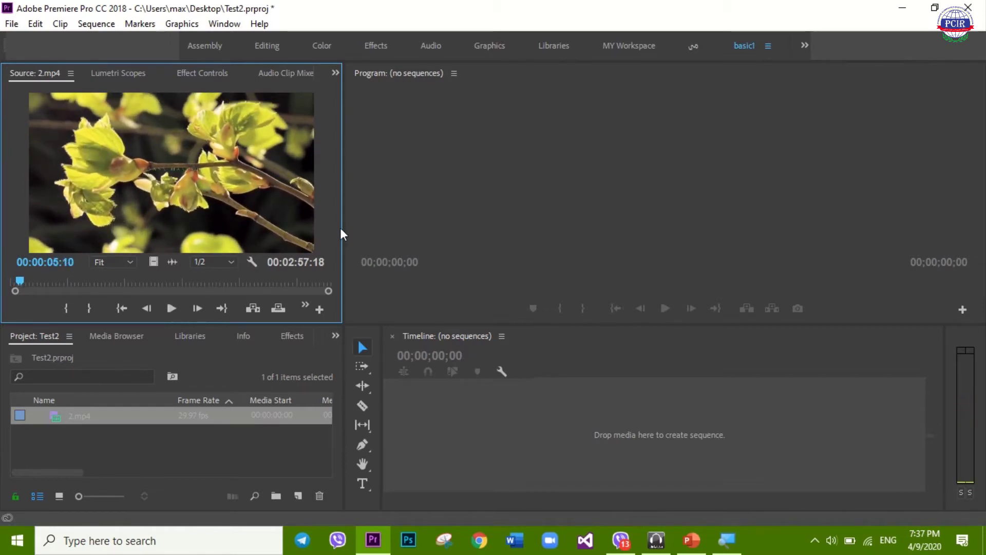
Step: Widen the Source monitor and the Project panel while playing a further part of 2.mp4
{"action": "left_click_drag", "start_coordinate": [342, 229], "coordinate": [443, 220]}
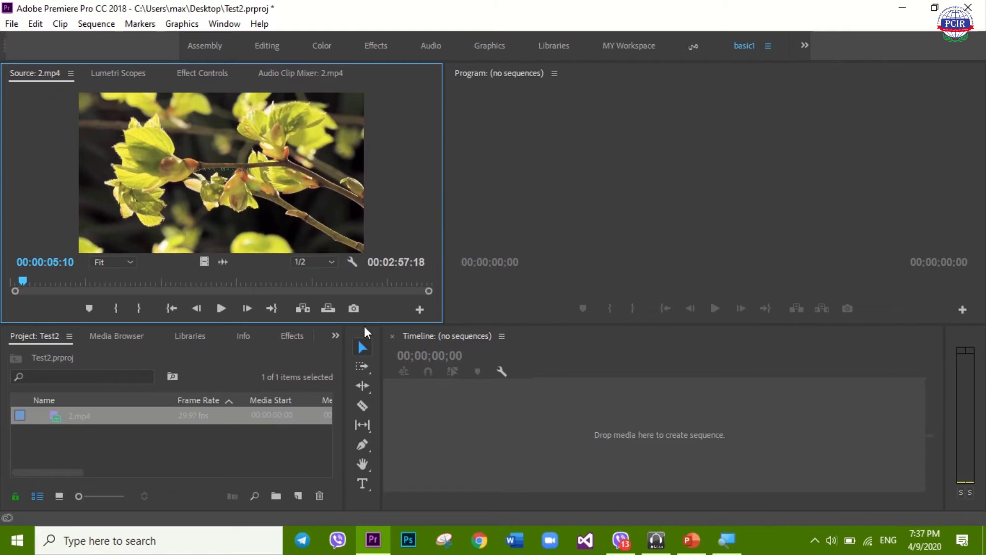
{"action": "left_click_drag", "start_coordinate": [345, 337], "coordinate": [440, 336]}
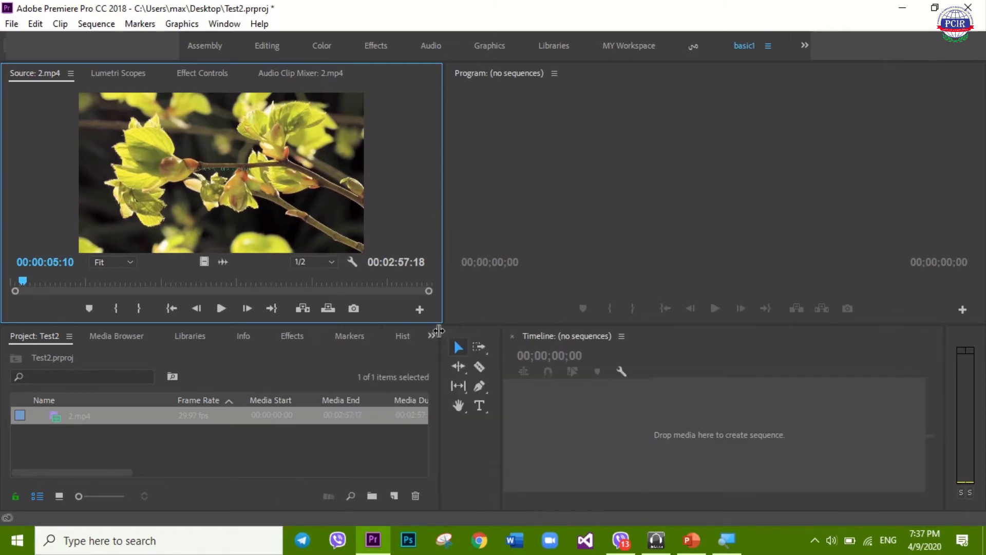
{"action": "left_click", "coordinate": [222, 307]}
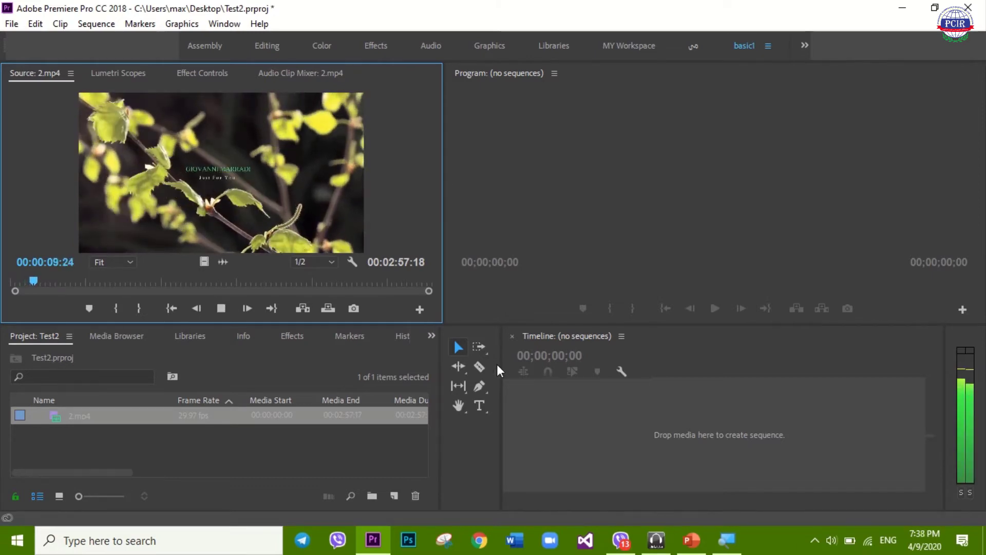
{"action": "left_click_drag", "start_coordinate": [501, 365], "coordinate": [468, 365]}
{"action": "left_click", "coordinate": [221, 309]}
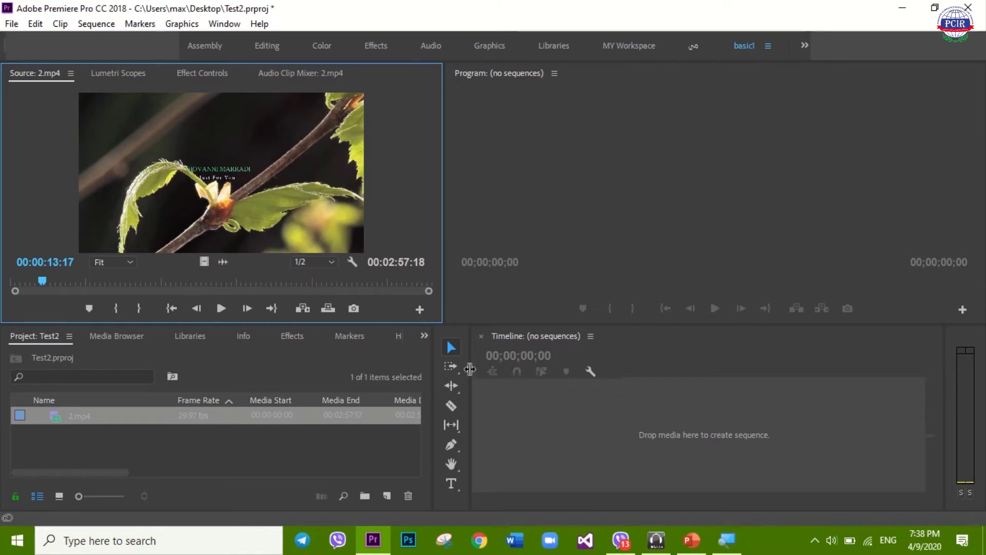
Step: Narrow the Project panel and Source monitor, and raise the horizontal divider to give the Timeline more height
{"action": "left_click_drag", "start_coordinate": [470, 370], "coordinate": [389, 370]}
{"action": "left_click_drag", "start_coordinate": [445, 261], "coordinate": [389, 260]}
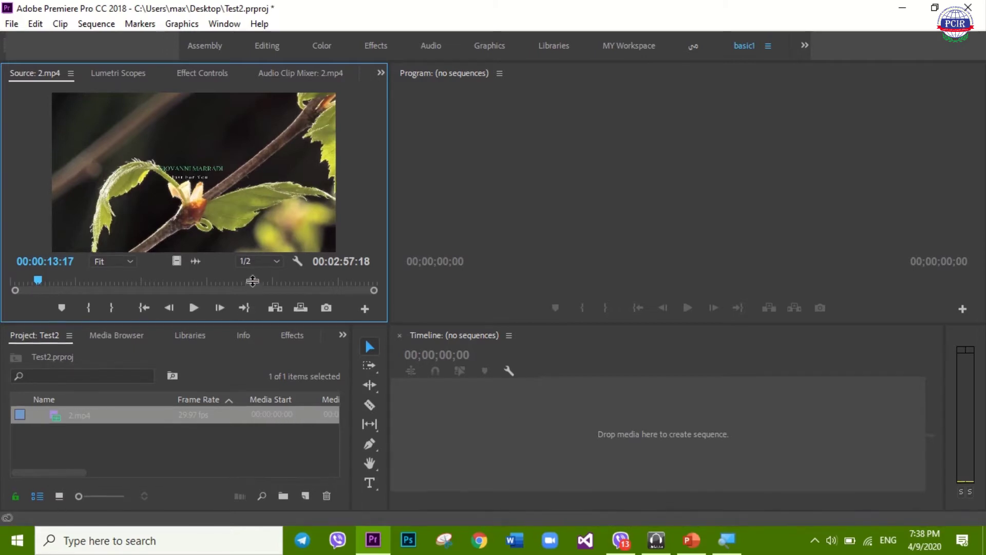
{"action": "left_click_drag", "start_coordinate": [246, 324], "coordinate": [245, 281]}
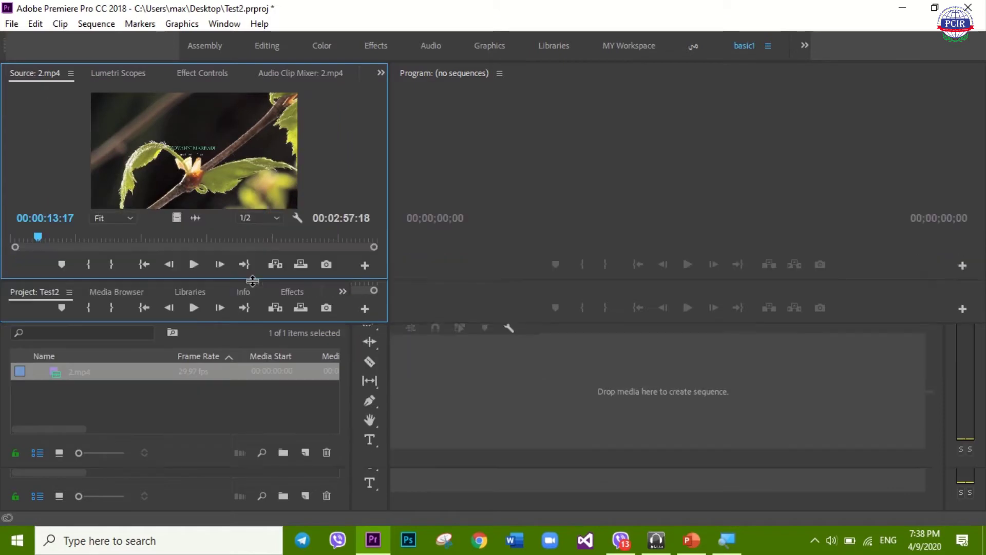
Step: Create a new sequence from the 2.mp4 clip and select that sequence in the project
{"action": "right_click", "coordinate": [83, 374]}
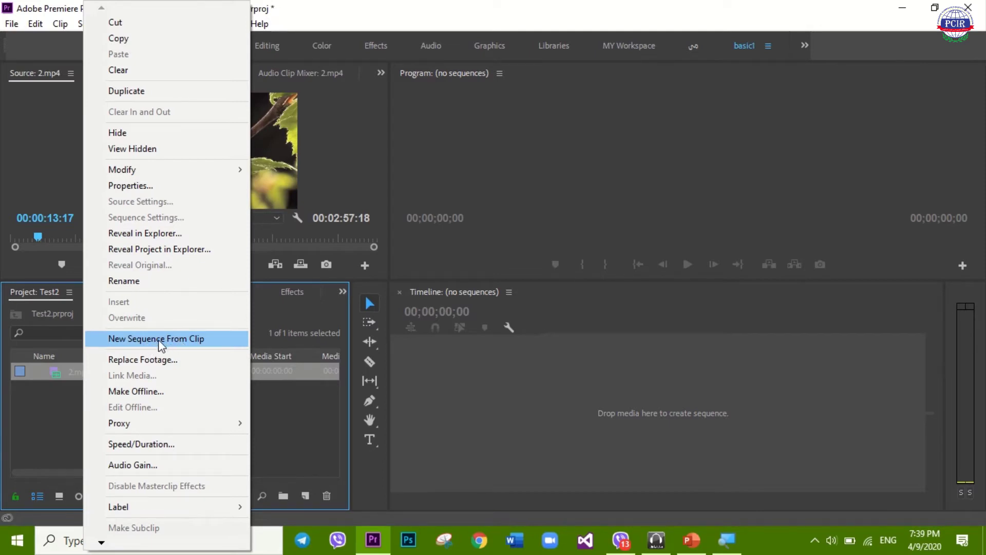
{"action": "left_click", "coordinate": [61, 391]}
{"action": "left_click", "coordinate": [87, 370]}
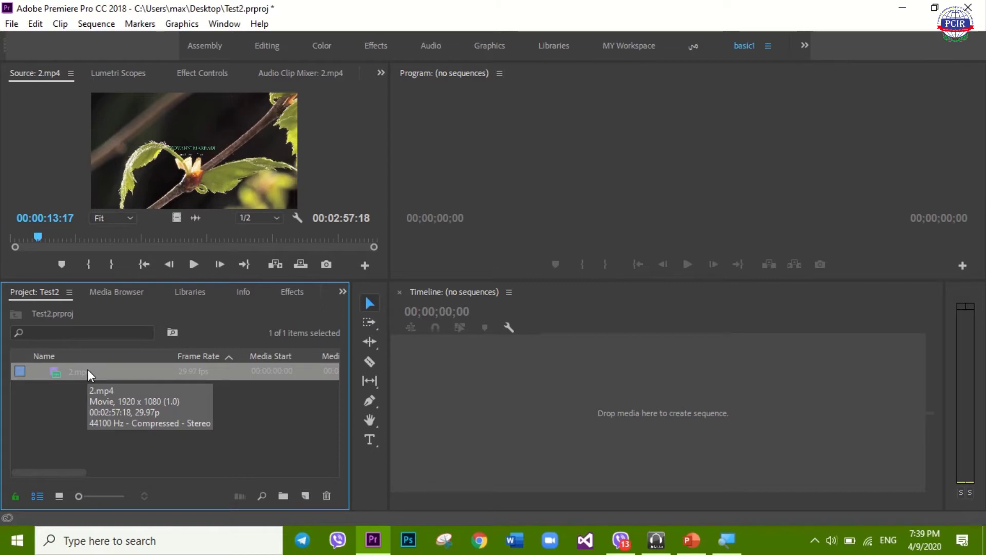
{"action": "right_click", "coordinate": [87, 370]}
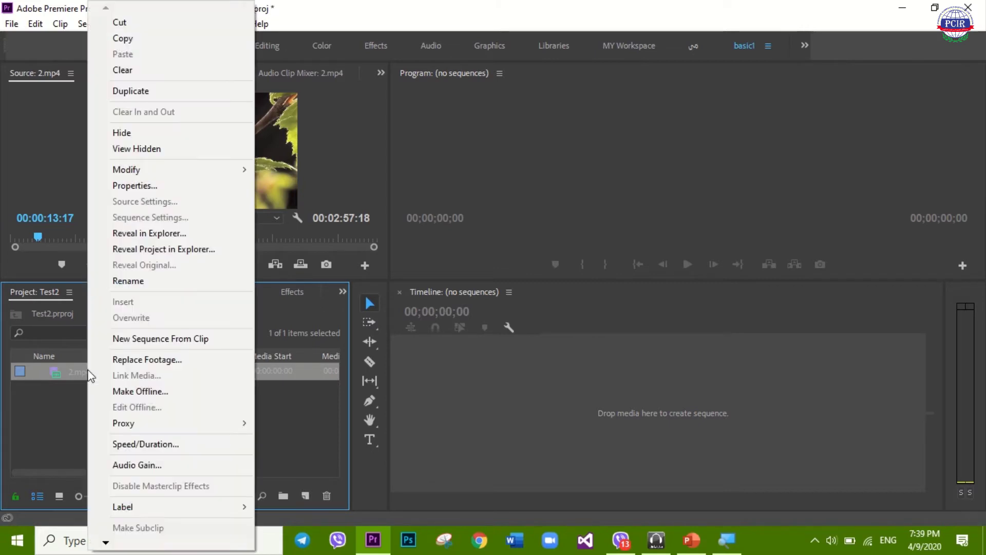
{"action": "left_click", "coordinate": [167, 344]}
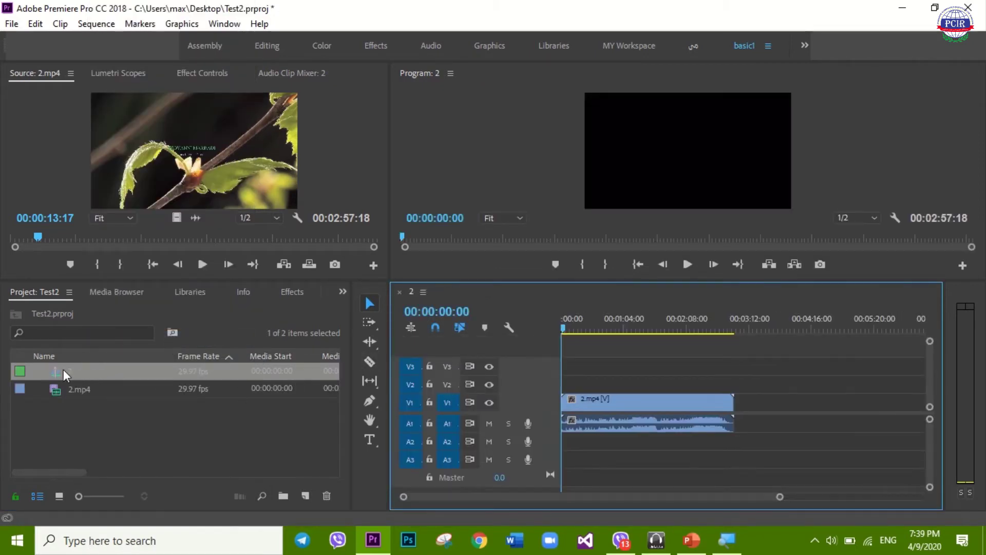
{"action": "left_click", "coordinate": [39, 368]}
{"action": "left_click_drag", "start_coordinate": [70, 376], "coordinate": [131, 381]}
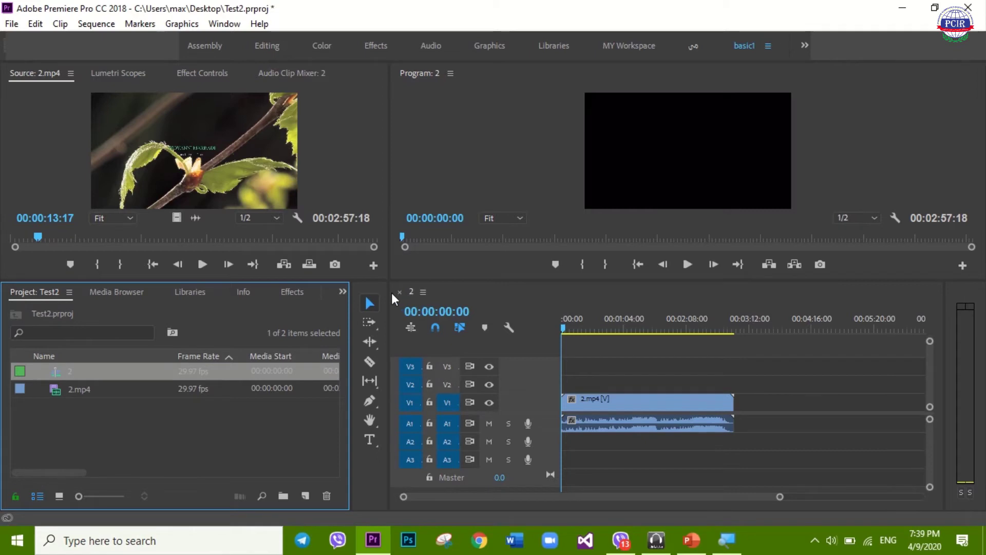
Step: Rearrange the workspace with a narrower Project panel and Source monitor and taller monitors, and increase the height of audio track A1
{"action": "left_click_drag", "start_coordinate": [390, 292], "coordinate": [353, 288]}
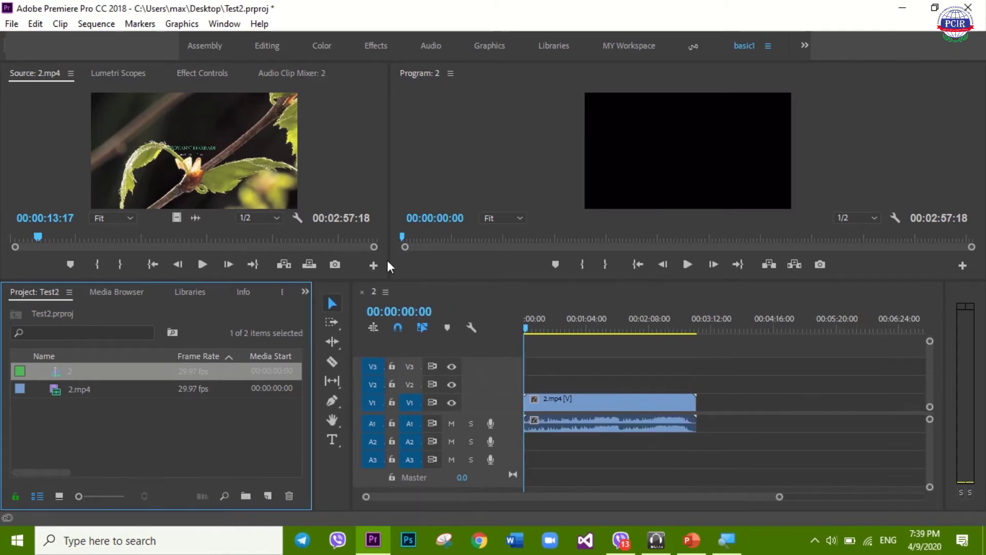
{"action": "left_click", "coordinate": [362, 261]}
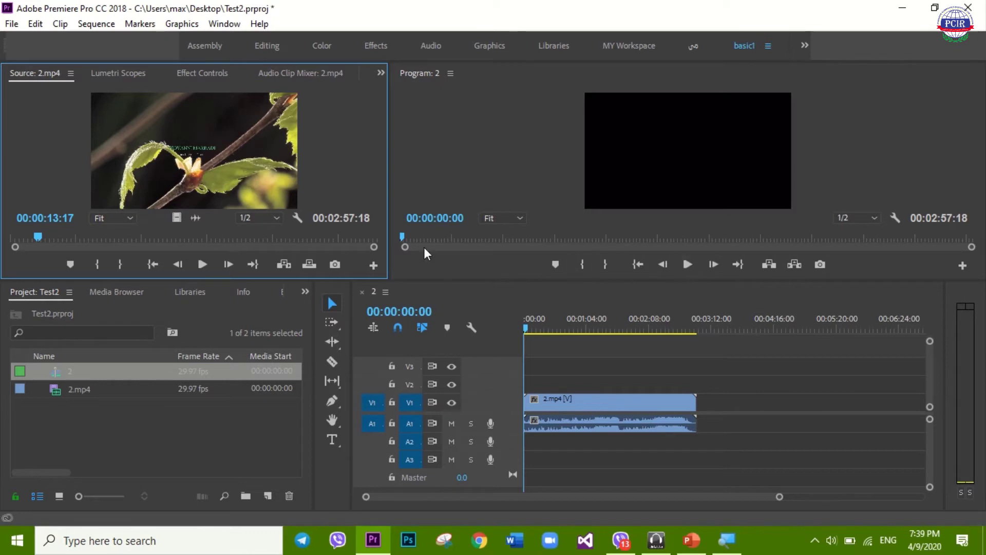
{"action": "left_click_drag", "start_coordinate": [388, 216], "coordinate": [355, 216]}
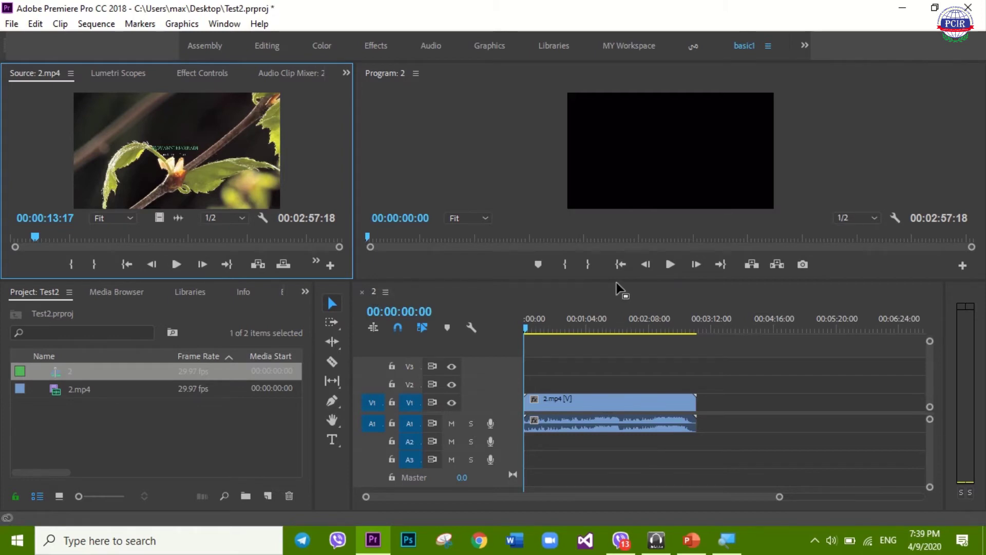
{"action": "left_click_drag", "start_coordinate": [619, 281], "coordinate": [611, 360]}
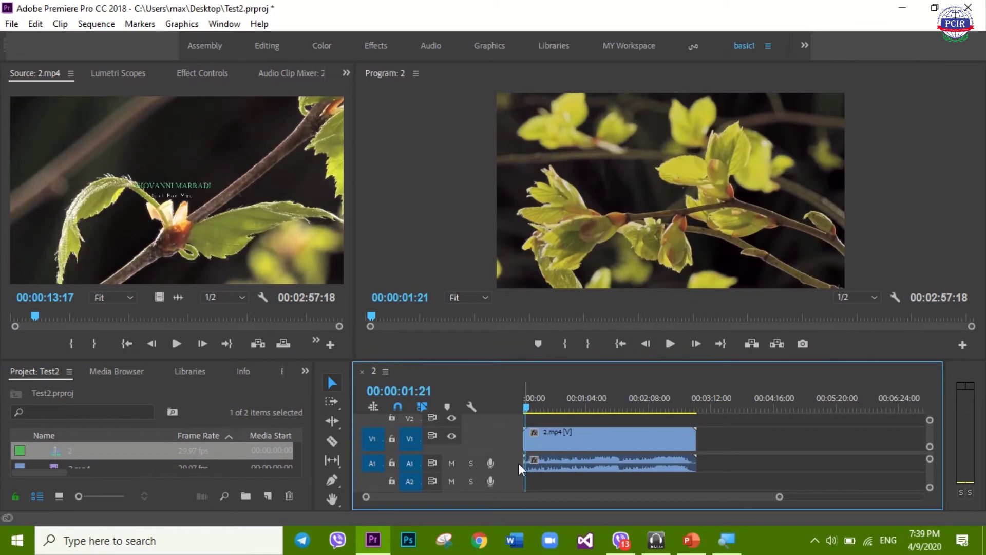
{"action": "left_click_drag", "start_coordinate": [519, 473], "coordinate": [519, 478]}
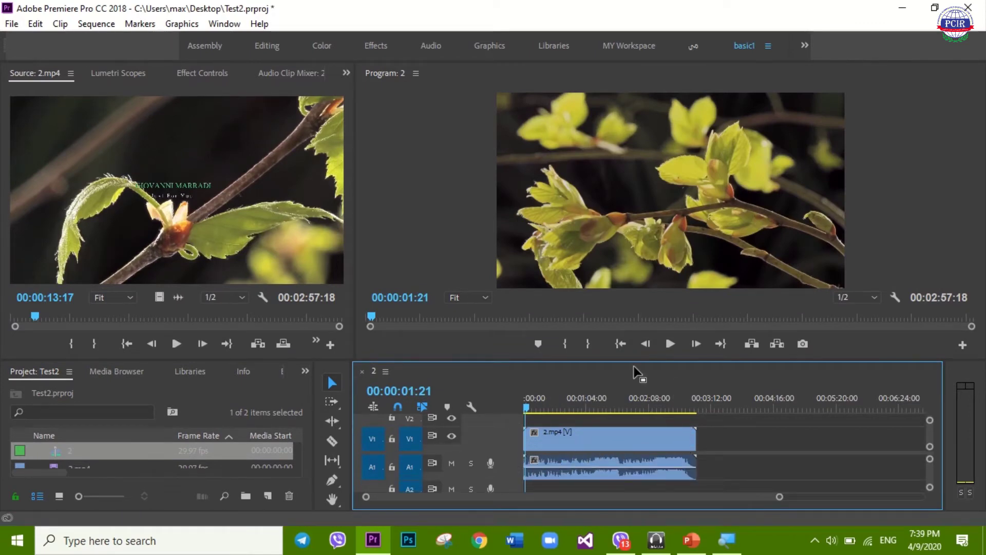
Step: Give the Timeline and audio track A1 more height, and move the 2.mp4 clip to start at the playhead, 00:00:01:21
{"action": "left_click_drag", "start_coordinate": [633, 361], "coordinate": [613, 302]}
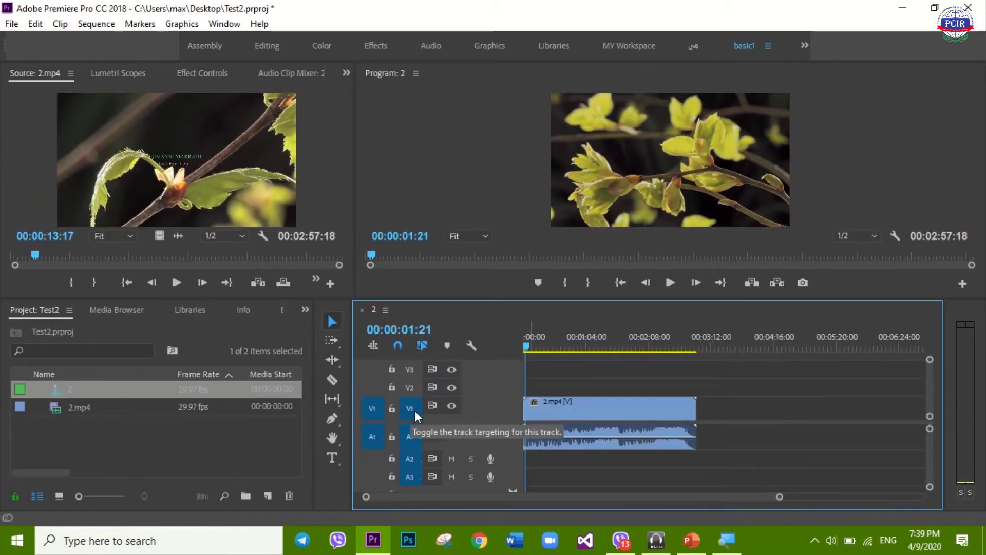
{"action": "left_click", "coordinate": [538, 431]}
{"action": "left_click_drag", "start_coordinate": [519, 450], "coordinate": [520, 469]}
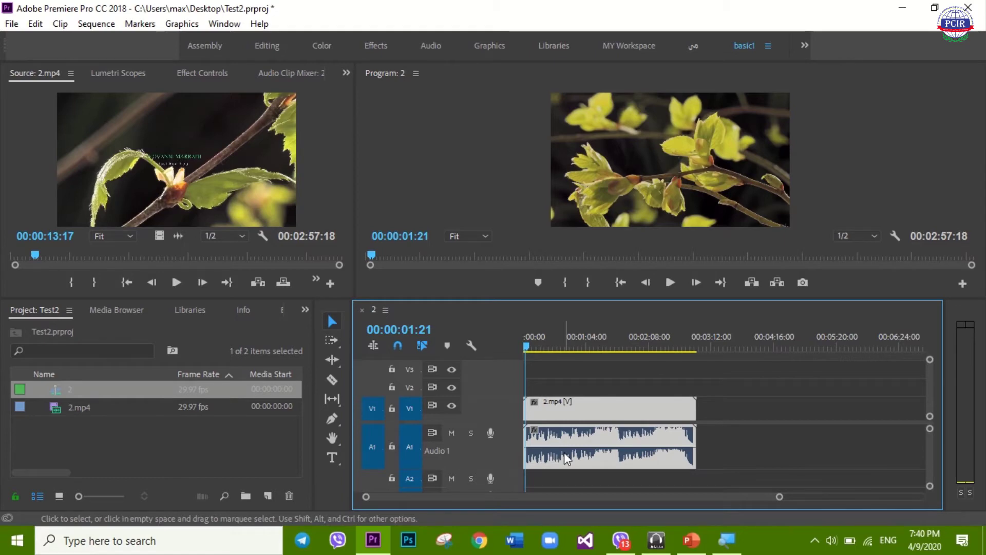
{"action": "left_click_drag", "start_coordinate": [573, 459], "coordinate": [567, 453]}
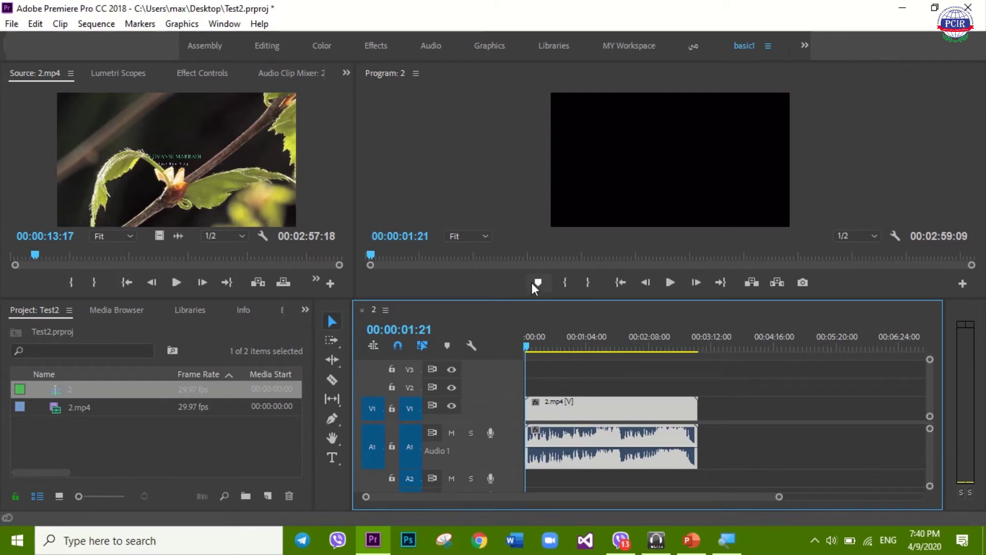
Step: Readjust the height split between the monitors and the Timeline, and play the sequence up to 00:00:04:00
{"action": "left_click_drag", "start_coordinate": [530, 299], "coordinate": [525, 388]}
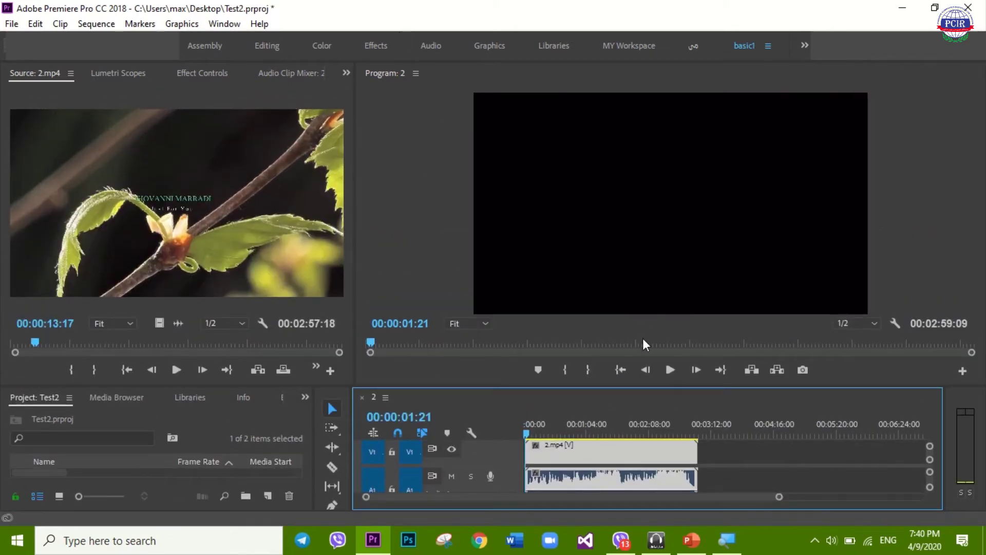
{"action": "left_click_drag", "start_coordinate": [642, 386], "coordinate": [628, 321]}
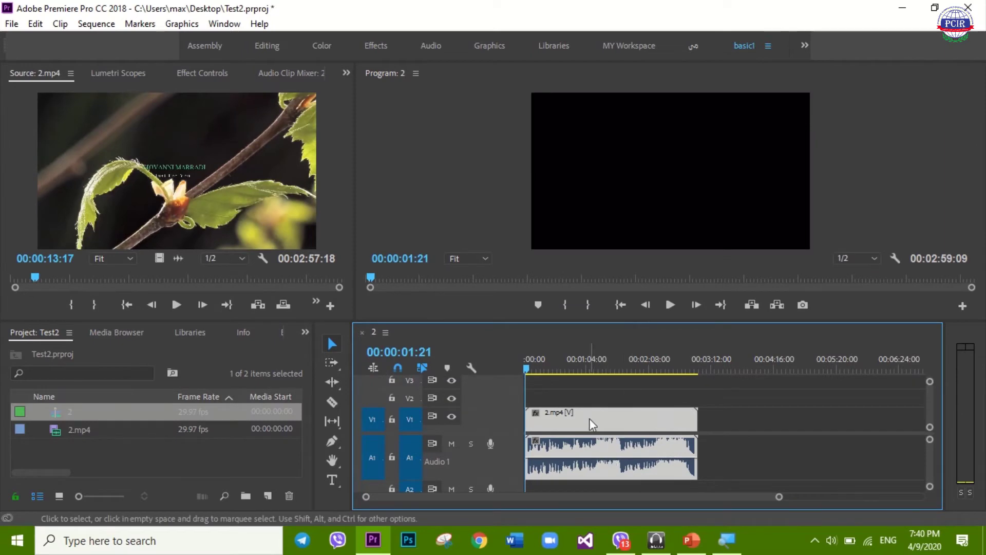
{"action": "left_click", "coordinate": [671, 305]}
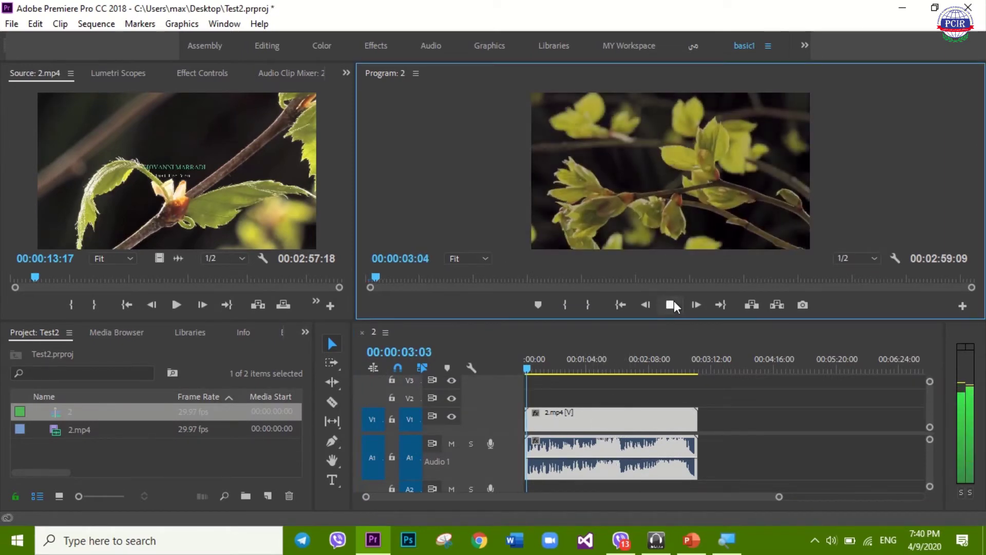
{"action": "left_click", "coordinate": [672, 304]}
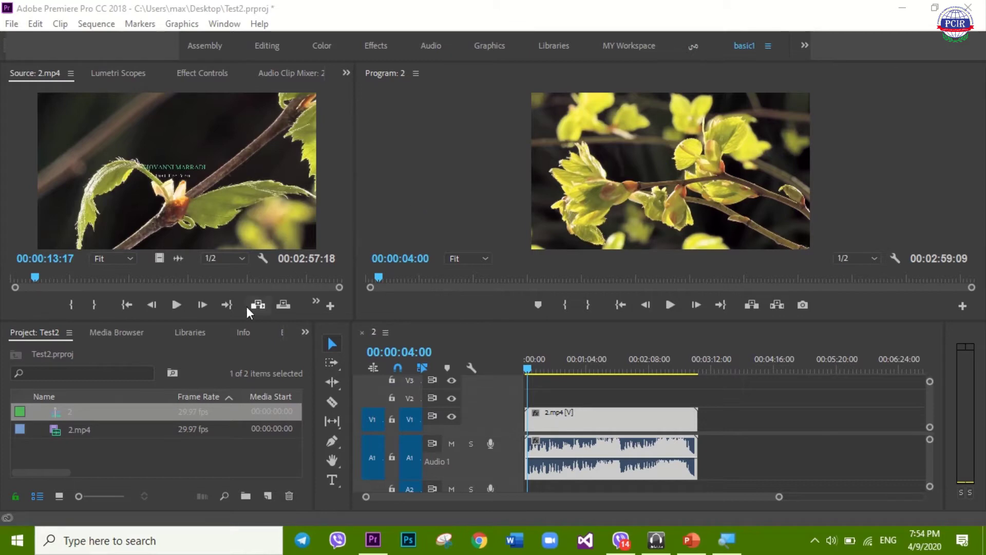
Step: Close the Info, Libraries and Media Browser panels in the Project panel group
{"action": "left_click", "coordinate": [240, 333]}
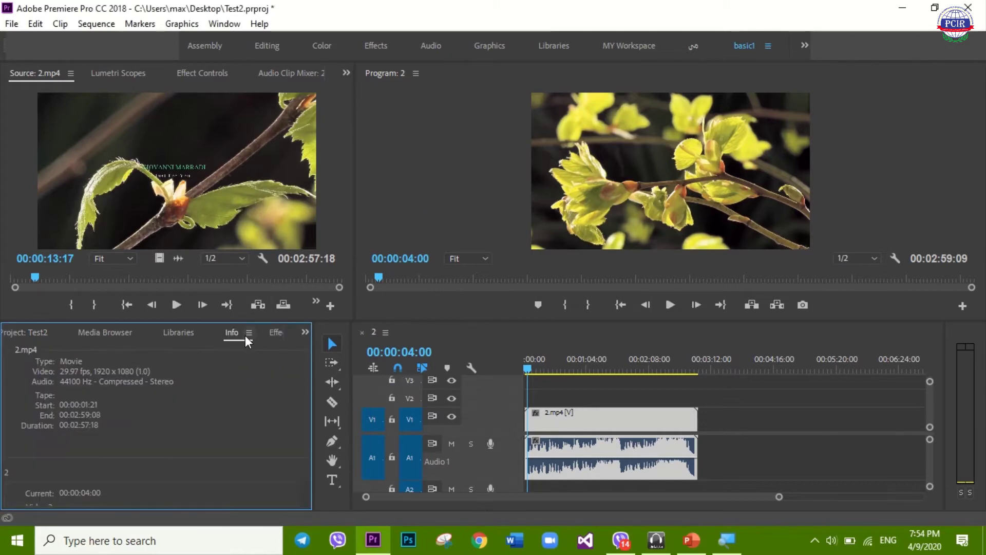
{"action": "left_click", "coordinate": [247, 334]}
{"action": "left_click", "coordinate": [279, 337]}
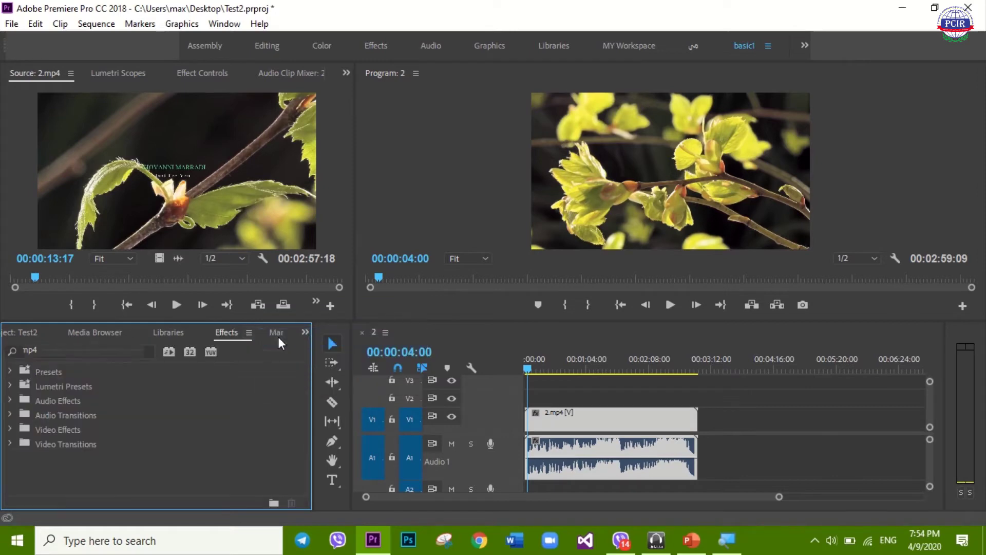
{"action": "left_click", "coordinate": [176, 332]}
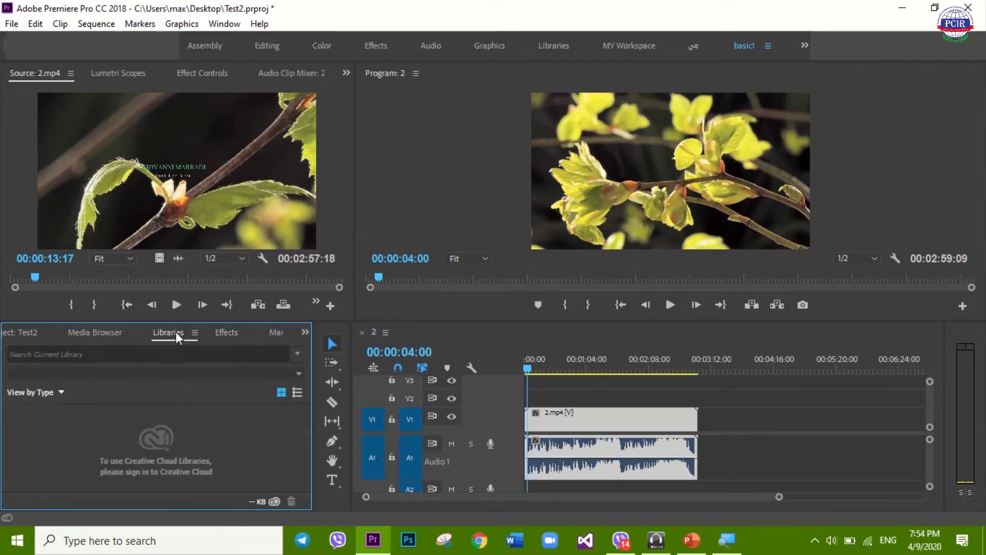
{"action": "left_click", "coordinate": [195, 332]}
{"action": "left_click", "coordinate": [227, 334]}
{"action": "left_click", "coordinate": [96, 333]}
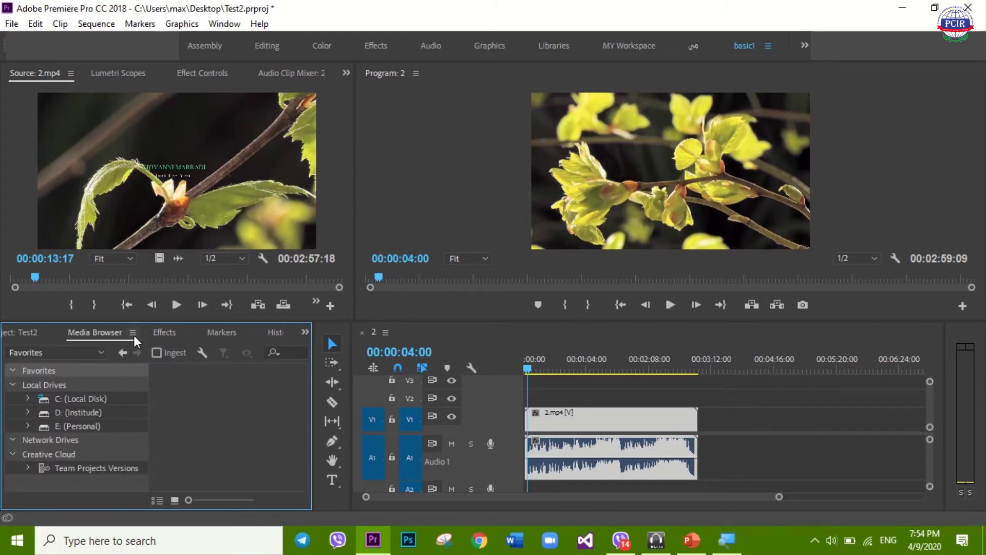
{"action": "left_click", "coordinate": [133, 333]}
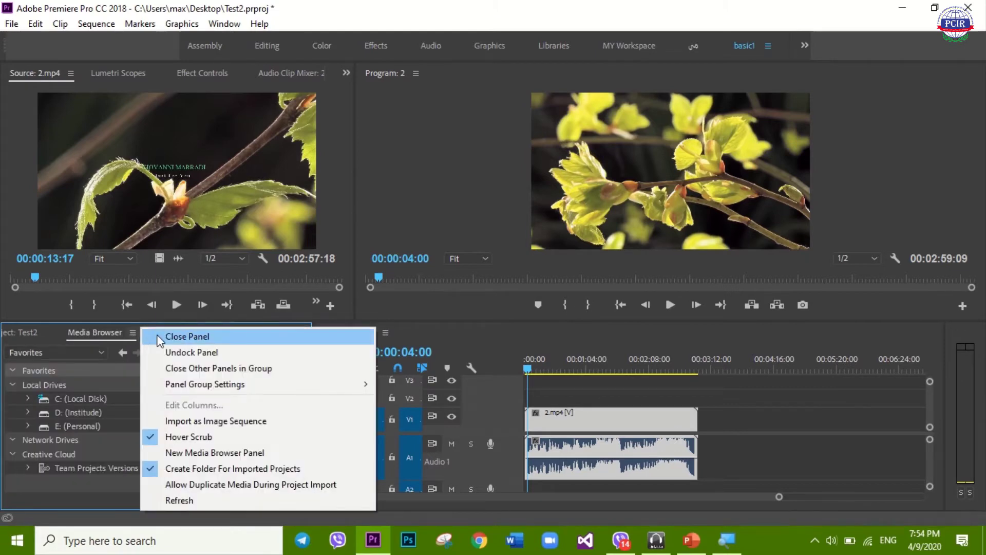
{"action": "left_click", "coordinate": [159, 336]}
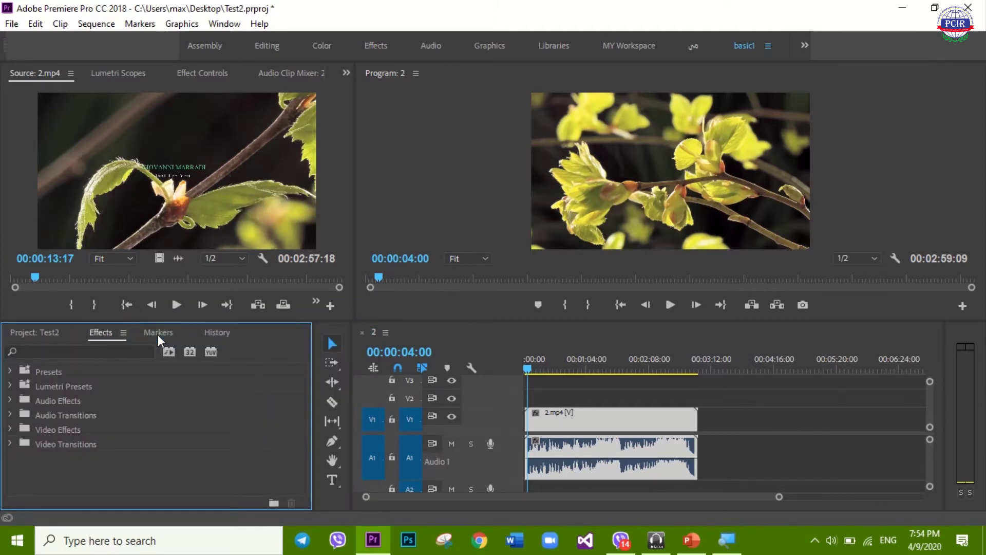
Step: Close the Markers and History panels, leaving only Project and Effects in that group
{"action": "left_click", "coordinate": [169, 334]}
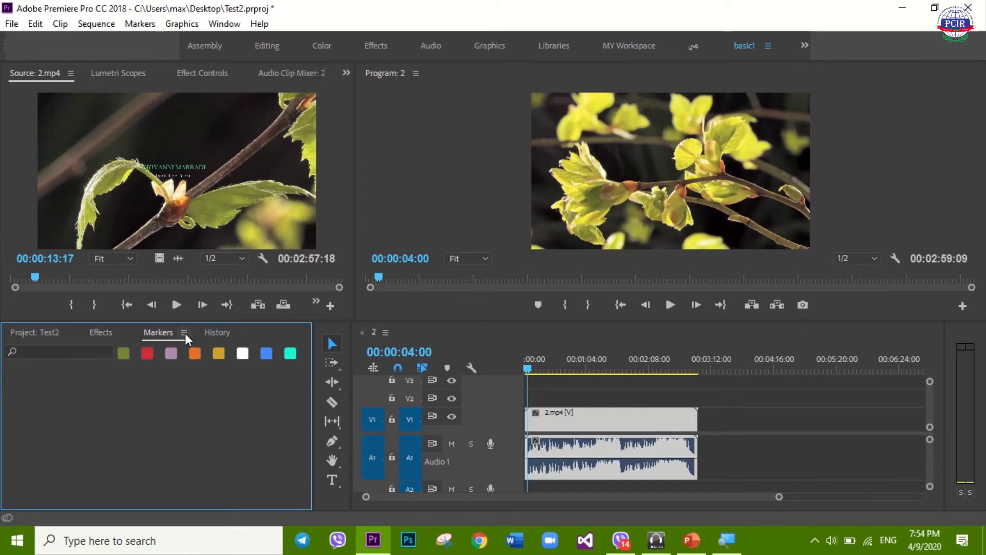
{"action": "left_click", "coordinate": [184, 333]}
{"action": "left_click", "coordinate": [207, 335]}
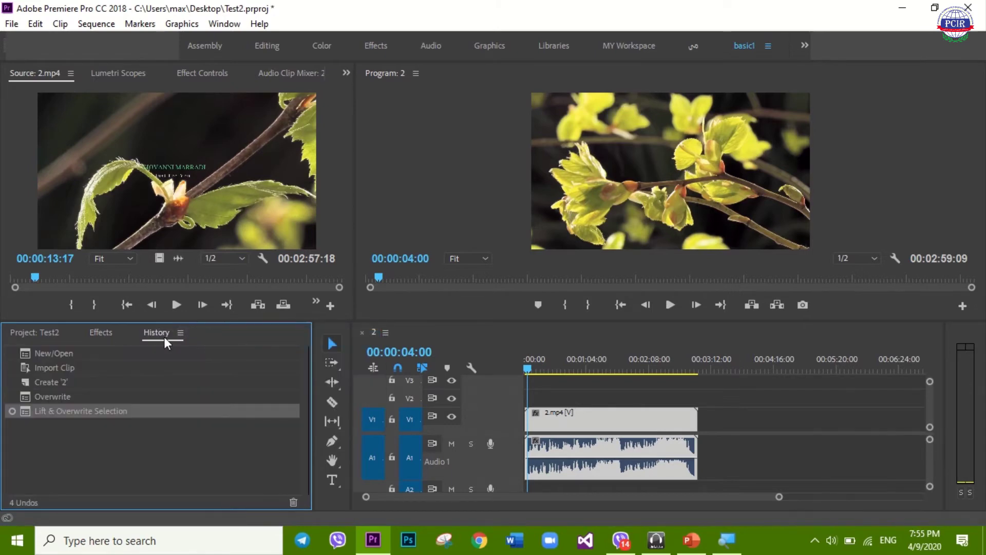
{"action": "left_click", "coordinate": [186, 337]}
{"action": "left_click", "coordinate": [207, 337]}
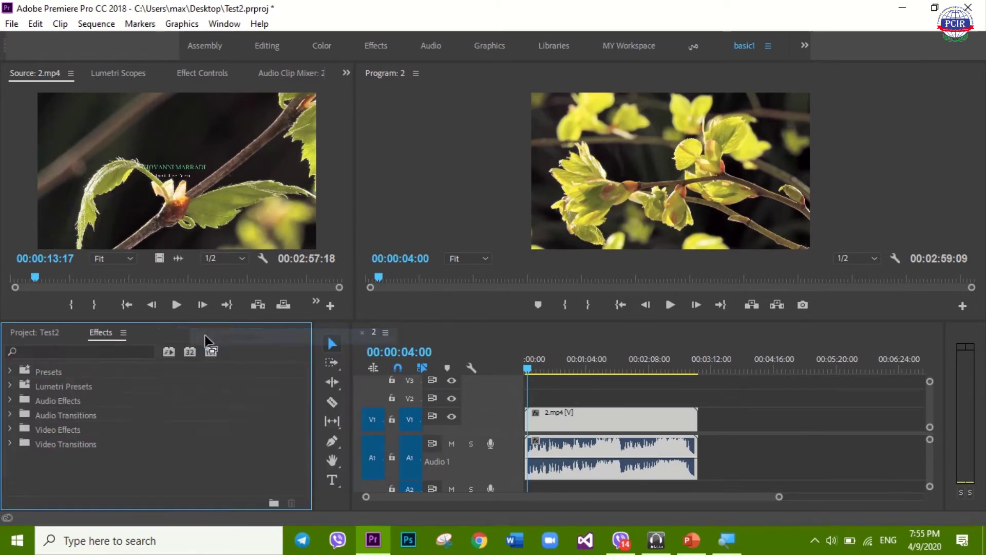
Step: Close the Lumetri Scopes and Audio Clip Mixer panels in the Source monitor group
{"action": "left_click", "coordinate": [128, 72]}
{"action": "left_click", "coordinate": [156, 73]}
{"action": "left_click", "coordinate": [172, 78]}
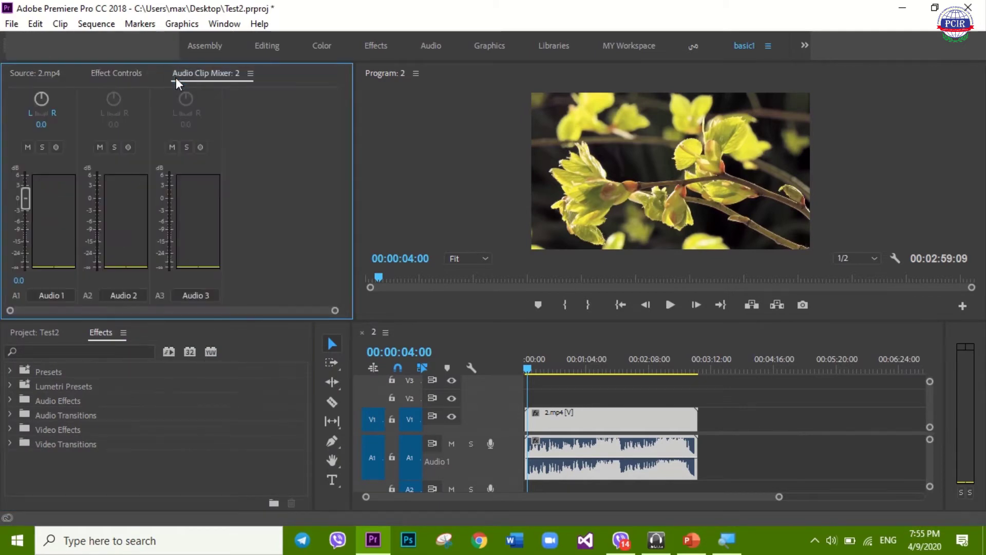
{"action": "left_click", "coordinate": [246, 73]}
{"action": "left_click", "coordinate": [273, 79]}
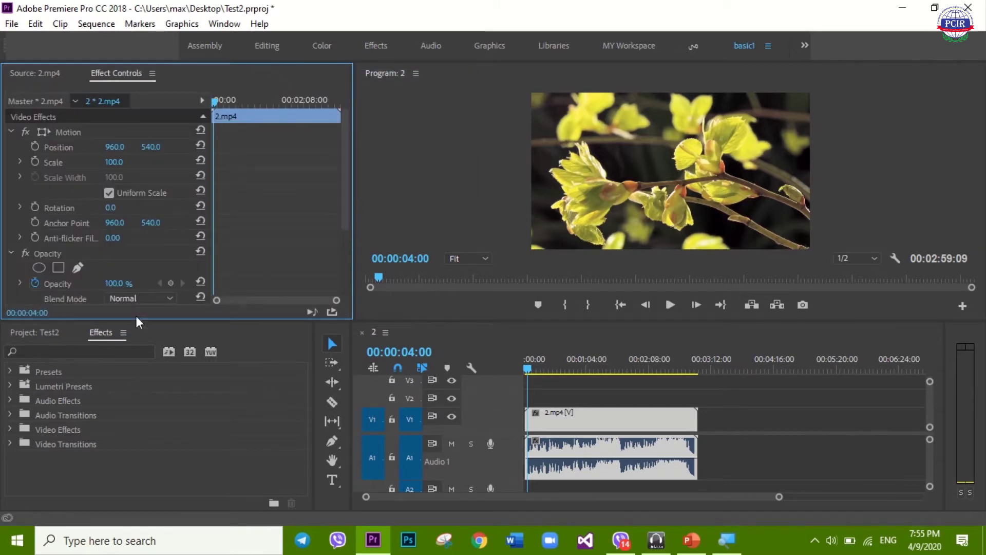
Step: Narrow the Effects panel, the Effect Controls panel and the audio meters to widen the Timeline and Program monitor
{"action": "left_click", "coordinate": [105, 331]}
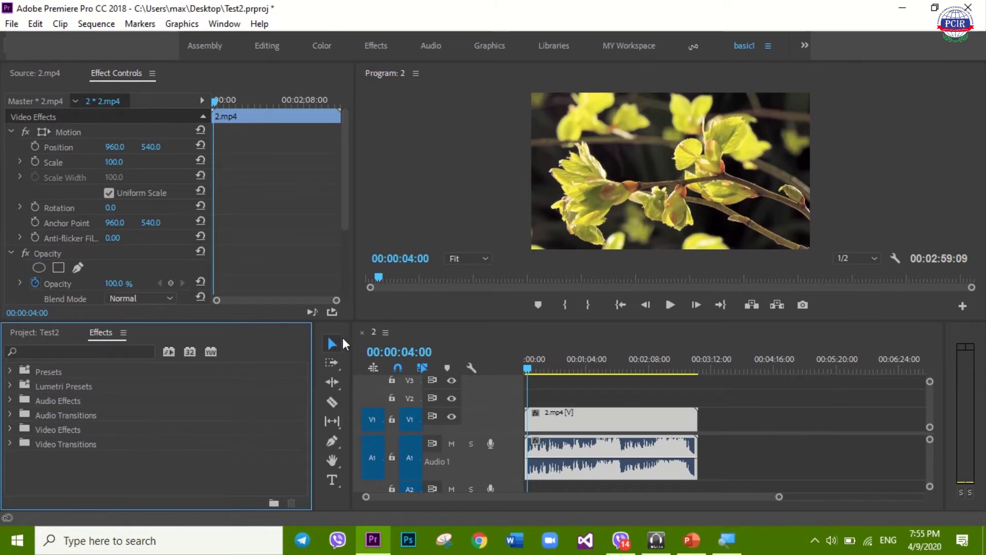
{"action": "left_click_drag", "start_coordinate": [351, 337], "coordinate": [250, 341]}
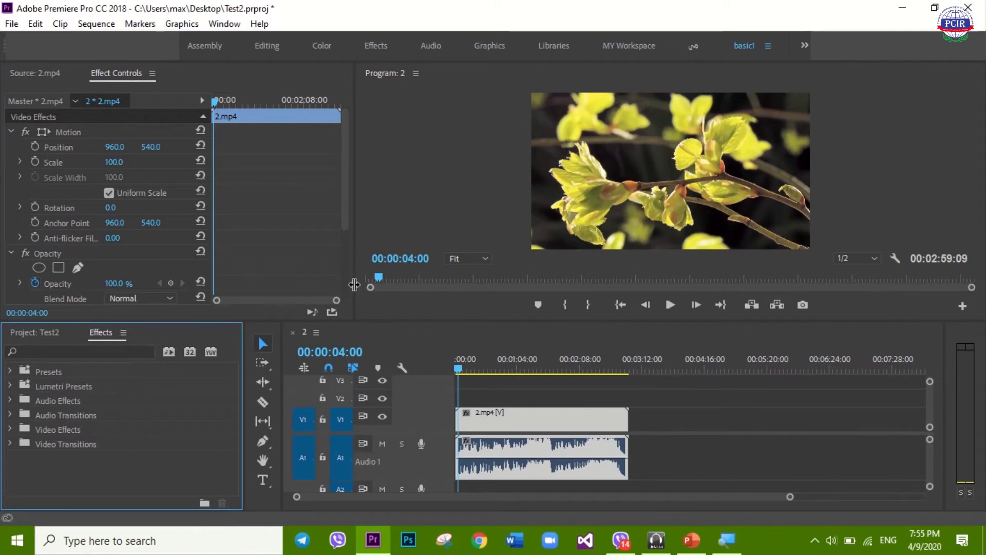
{"action": "left_click_drag", "start_coordinate": [355, 284], "coordinate": [252, 283]}
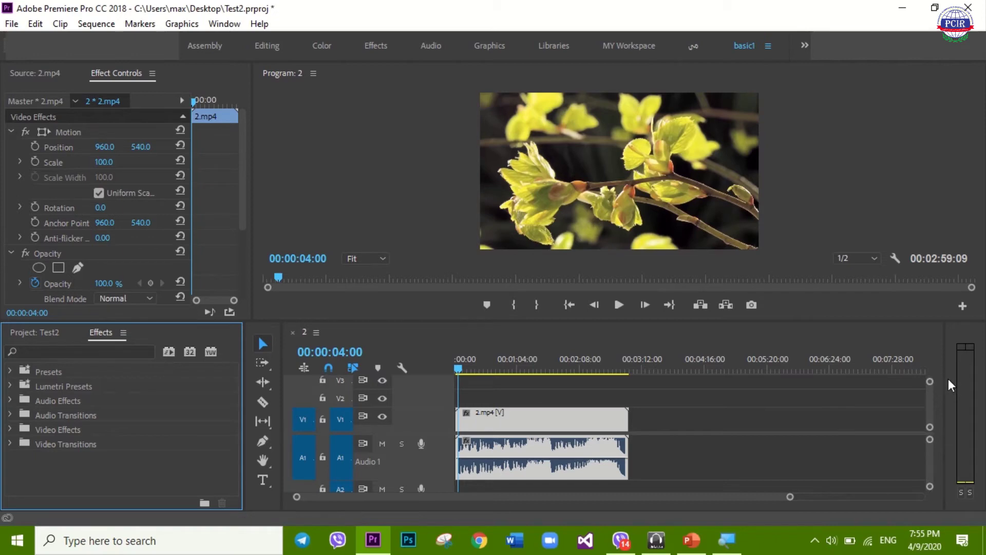
{"action": "left_click_drag", "start_coordinate": [948, 381], "coordinate": [975, 375]}
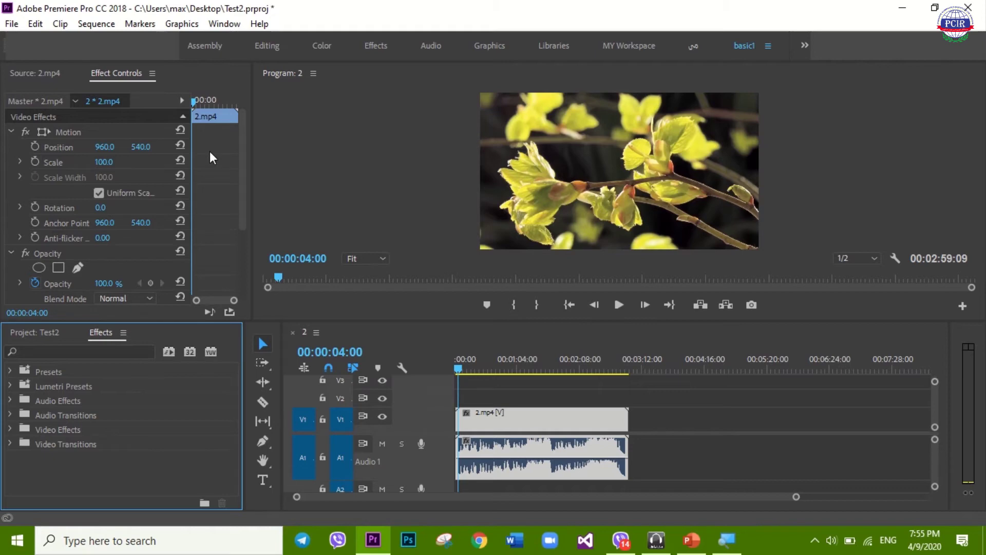
Step: Save the current panel layout as a new workspace named "My workspace"
{"action": "left_click", "coordinate": [231, 24]}
{"action": "mouse_move", "coordinate": [297, 35]}
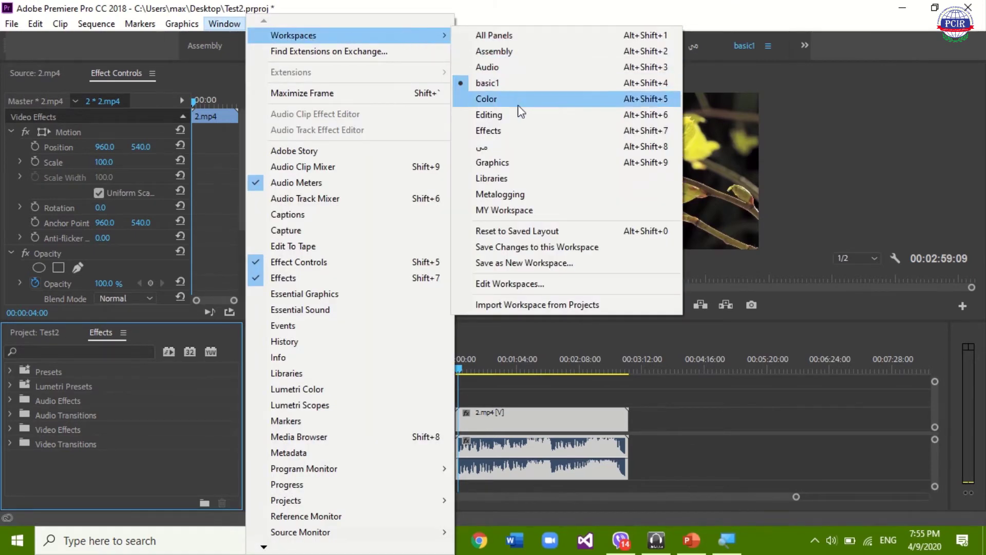
{"action": "left_click", "coordinate": [511, 267]}
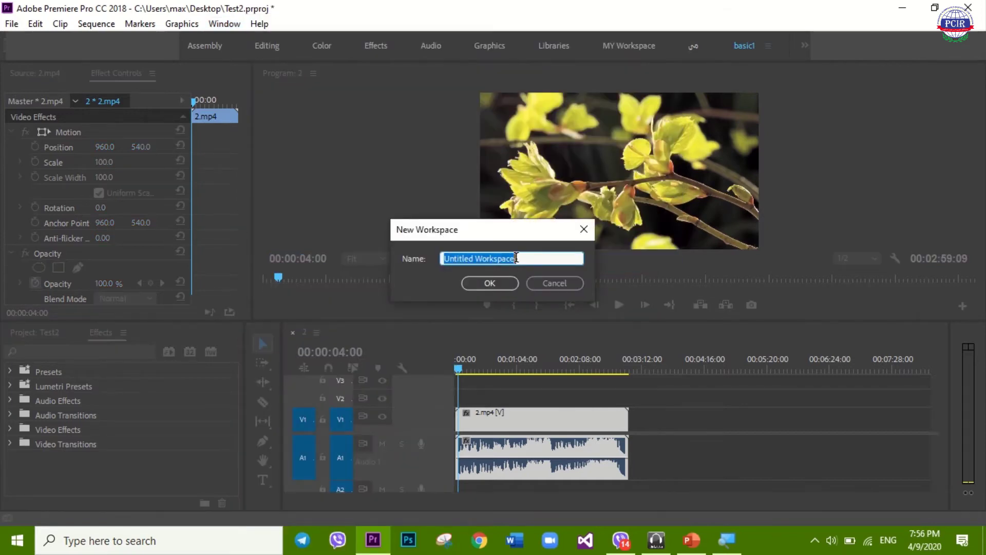
{"action": "key", "text": "BackSpace"}
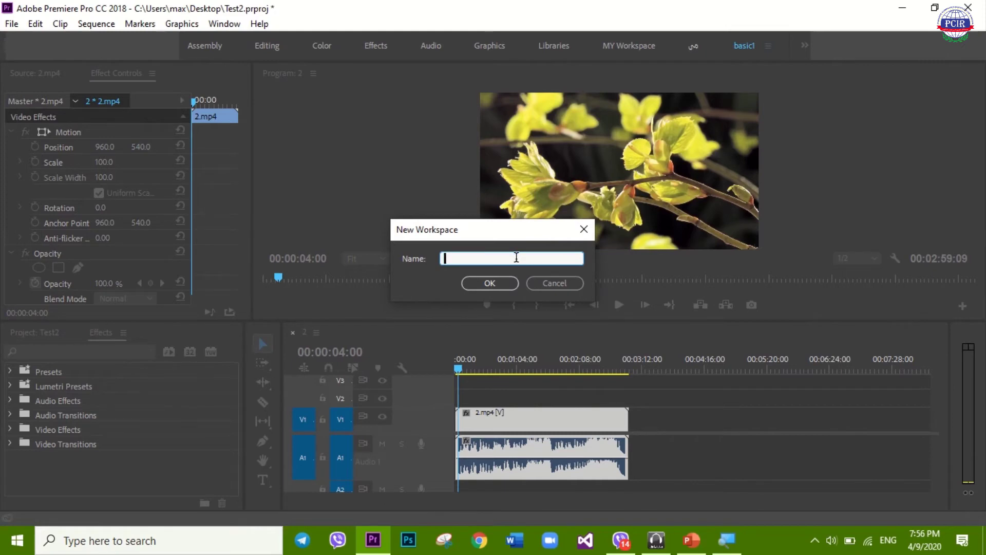
{"action": "type", "text": "My workspace"}
{"action": "key", "text": "BackSpace"}
{"action": "key", "text": "BackSpace"}
{"action": "type", "text": "ce"}
{"action": "left_click", "coordinate": [497, 283]}
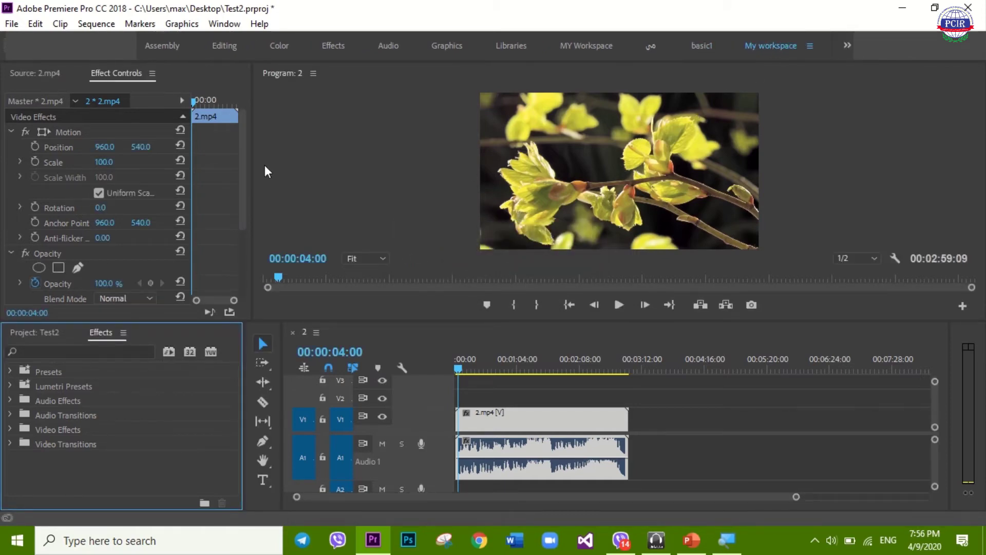
Step: Bring the 2.mp4 Source monitor to the front, narrow its group slightly and give the Timeline more height
{"action": "left_click_drag", "start_coordinate": [249, 155], "coordinate": [242, 304]}
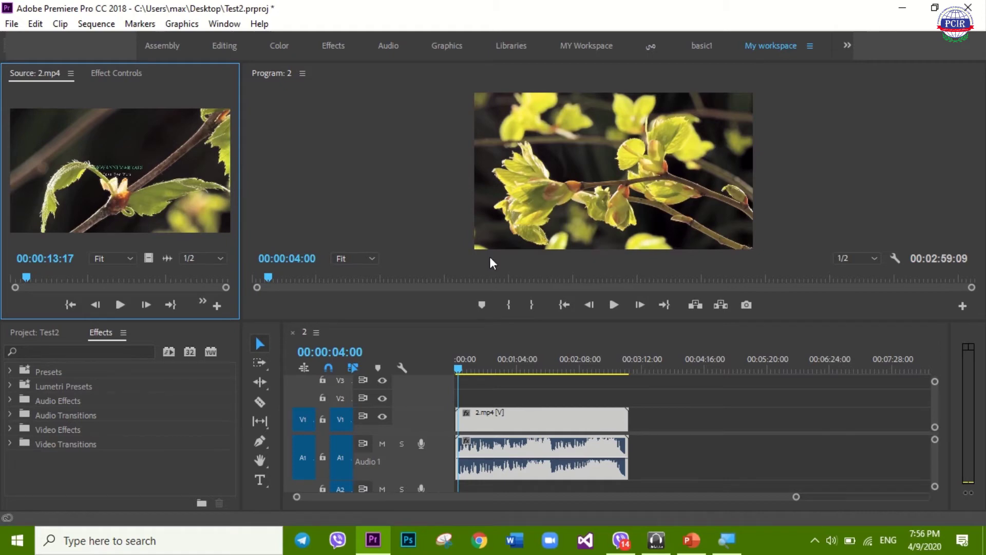
{"action": "left_click_drag", "start_coordinate": [507, 321], "coordinate": [491, 252]}
{"action": "left_click", "coordinate": [496, 388]}
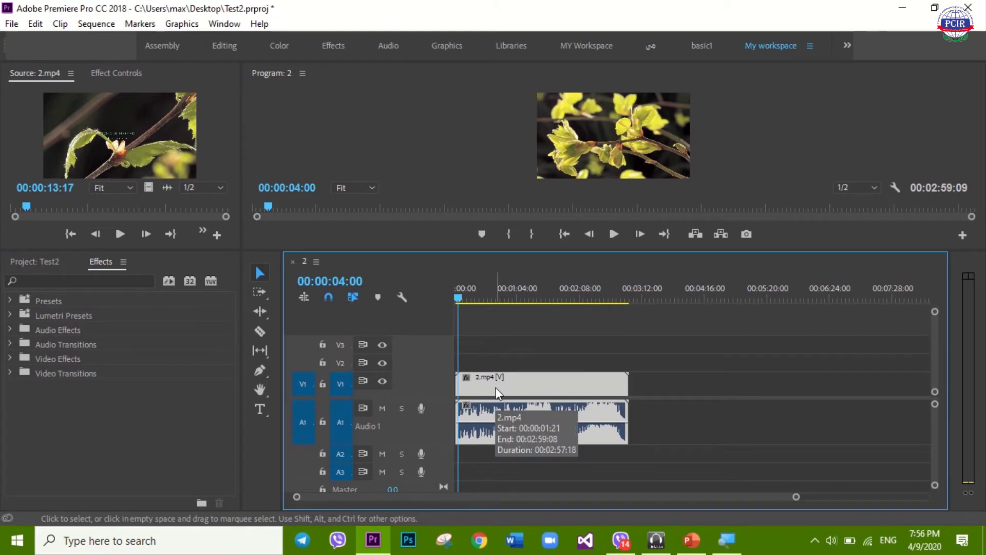
Step: Split the 2.mp4 clip in the Timeline with the Razor tool at about 00:00:58:10 and about 00:00:29:16
{"action": "left_click", "coordinate": [259, 332]}
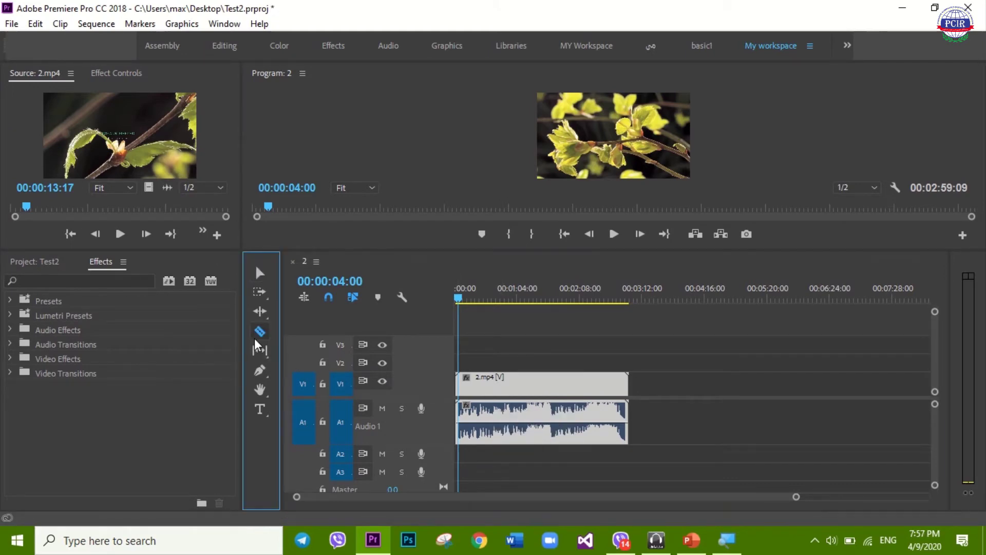
{"action": "left_click", "coordinate": [510, 390]}
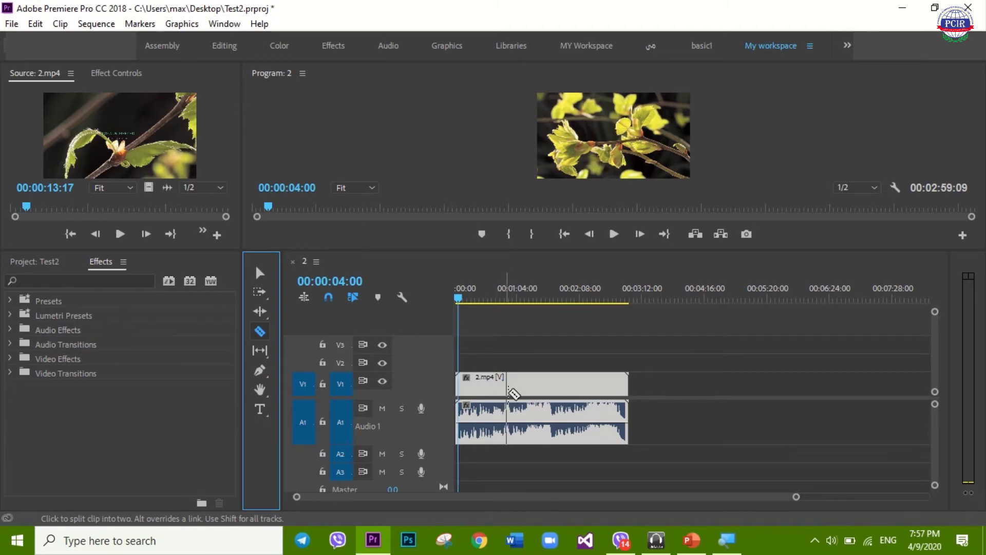
{"action": "left_click", "coordinate": [514, 394]}
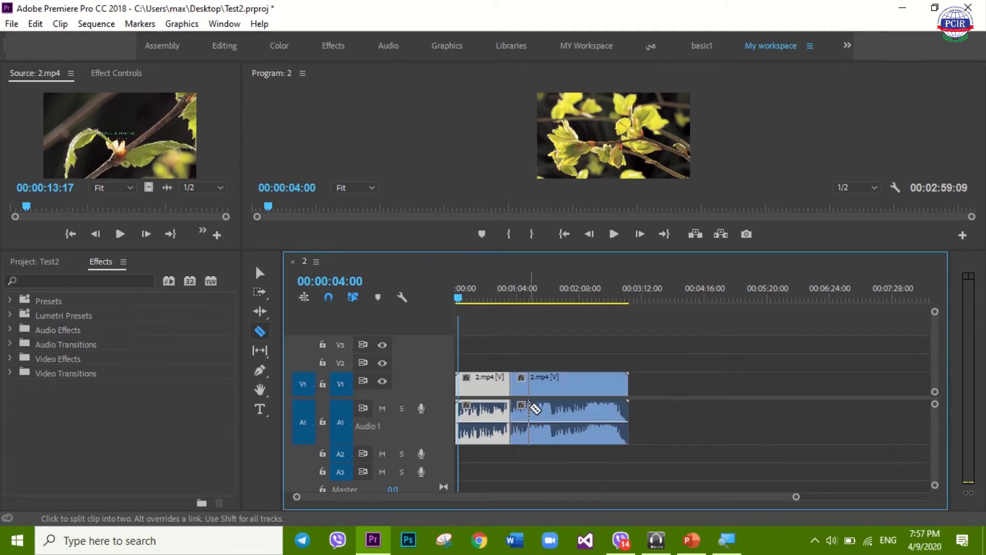
{"action": "left_click", "coordinate": [502, 393]}
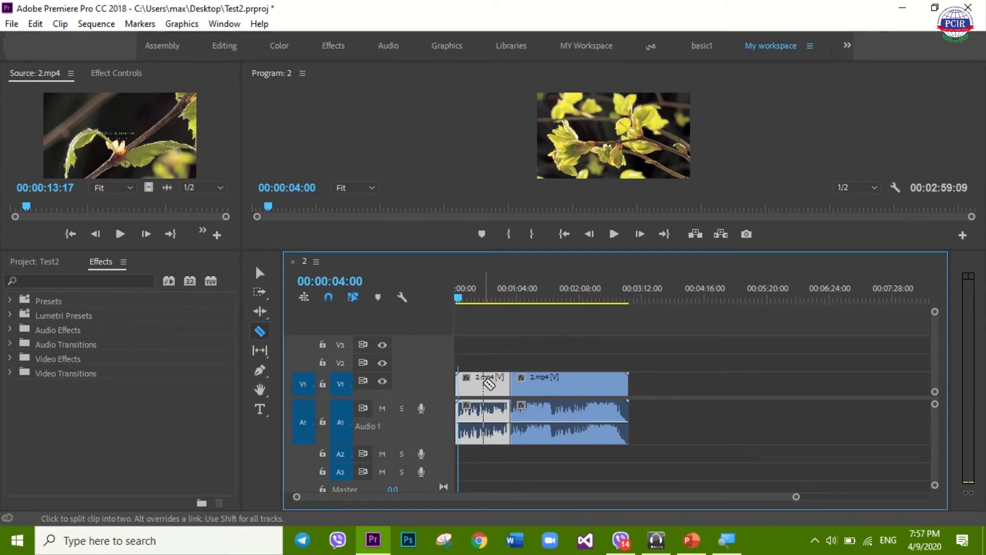
{"action": "left_click", "coordinate": [482, 382]}
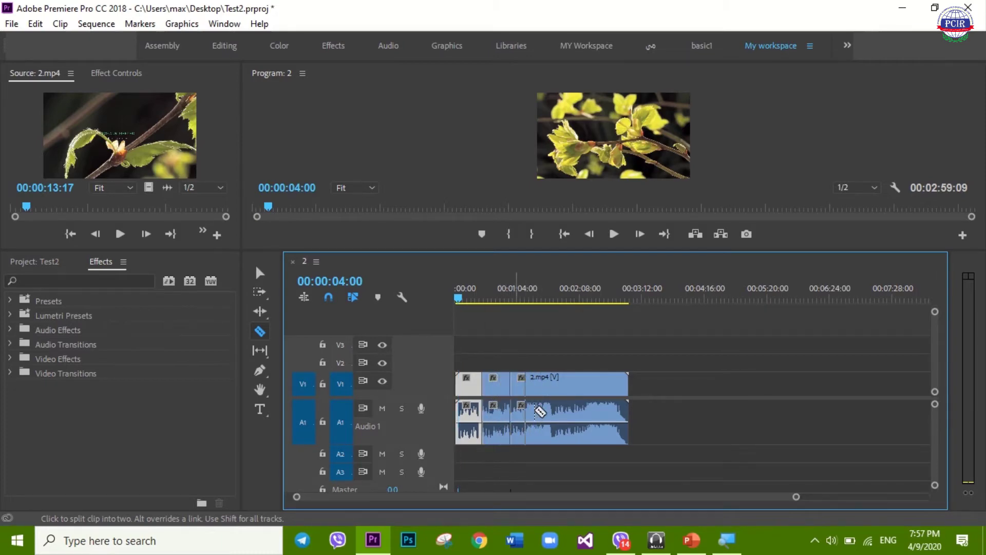
Step: Switch back to the Selection tool and select the middle segment of the split 2.mp4 clip
{"action": "key", "text": "v"}
{"action": "mouse_move", "coordinate": [498, 417]}
{"action": "left_mouse_down"}
{"action": "mouse_move", "coordinate": [493, 366]}
{"action": "mouse_move", "coordinate": [495, 455]}
{"action": "mouse_move", "coordinate": [493, 415]}
{"action": "left_mouse_up"}
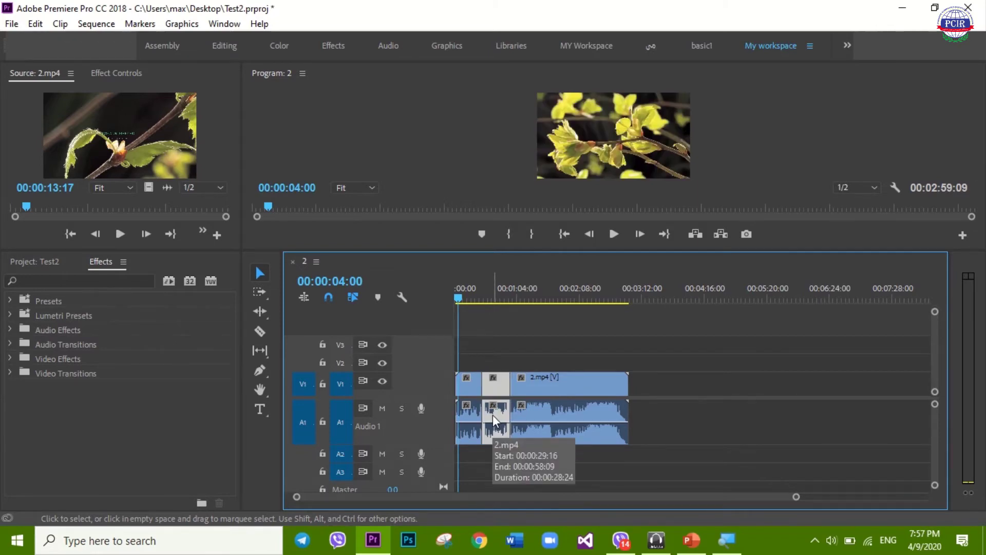
{"action": "left_click", "coordinate": [492, 416]}
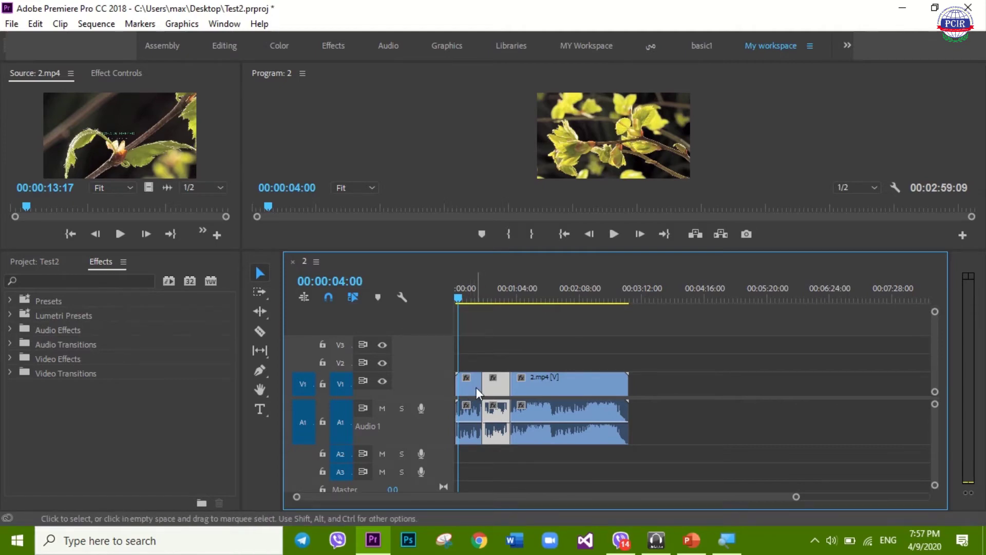
Step: Undo the razor cuts on the 2.mp4 clip and unlink its video from its audio
{"action": "left_click_drag", "start_coordinate": [483, 399], "coordinate": [476, 389]}
{"action": "left_click", "coordinate": [520, 393]}
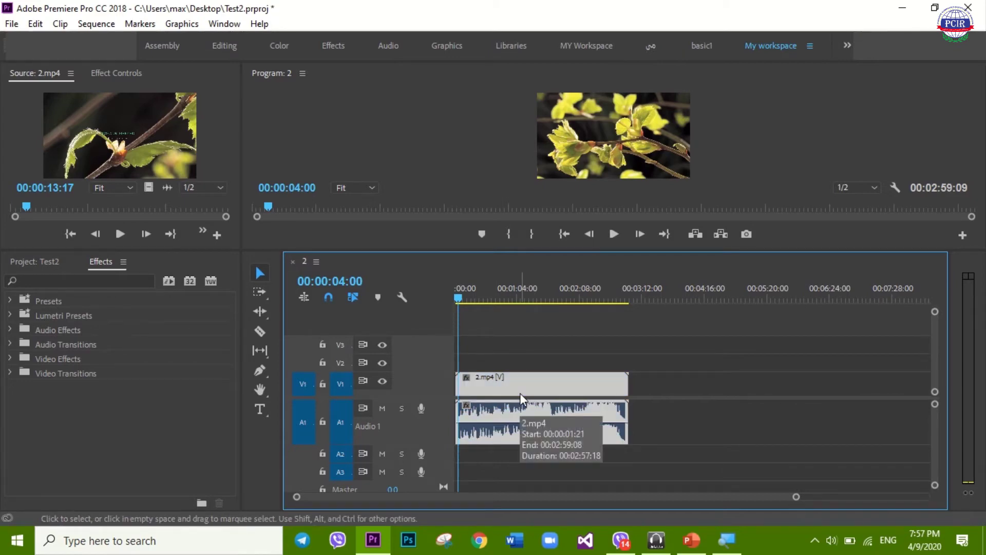
{"action": "right_click", "coordinate": [520, 393]}
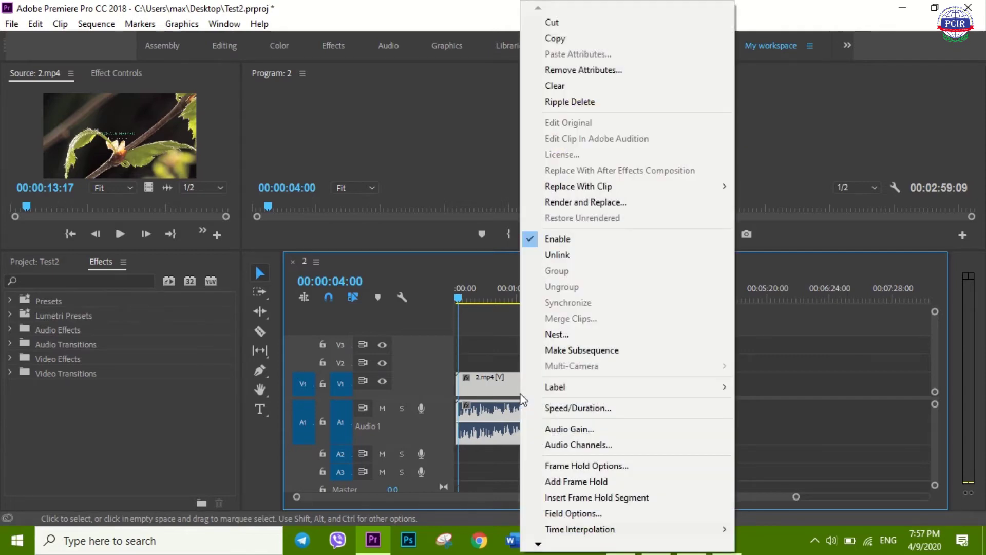
{"action": "left_click", "coordinate": [559, 256]}
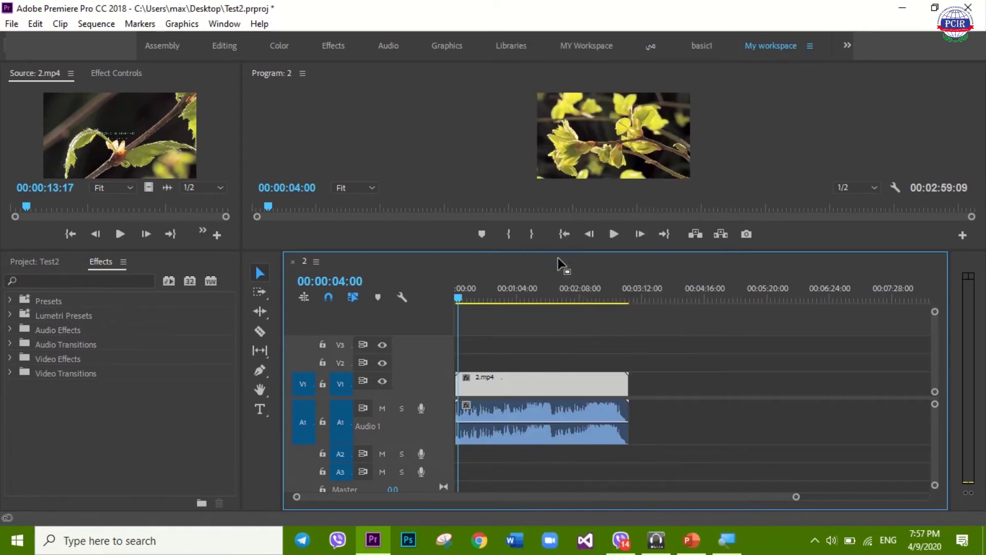
Step: Select the audio and the video of the unlinked 2.mp4 clip in turn to check that each can be selected separately
{"action": "left_click", "coordinate": [493, 413]}
{"action": "left_click", "coordinate": [489, 383]}
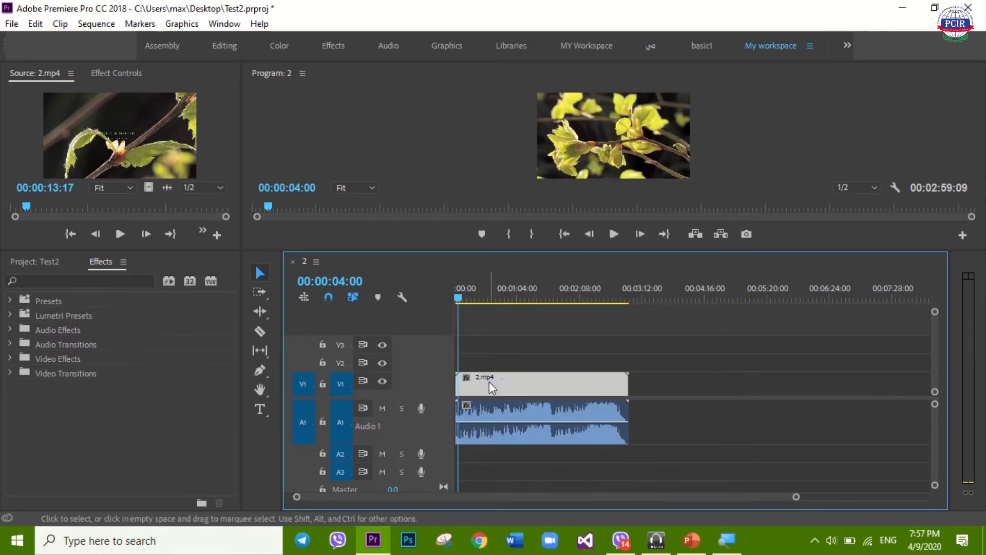
{"action": "left_click", "coordinate": [487, 417]}
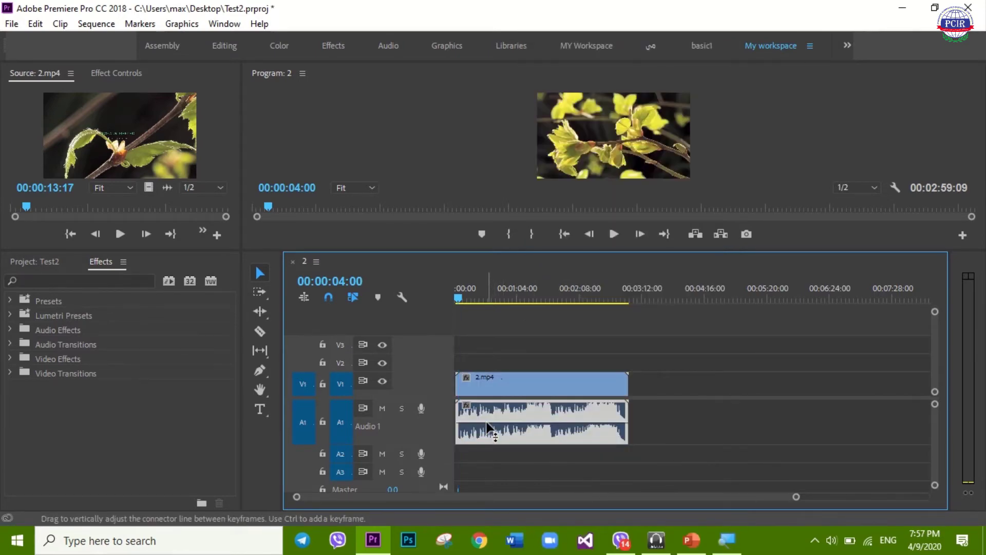
{"action": "left_click", "coordinate": [474, 387]}
Step: Split the unlinked 2.mp4 video on track V1 with the Razor tool at about 00:00:58 and about 00:01:50
{"action": "left_click", "coordinate": [260, 332]}
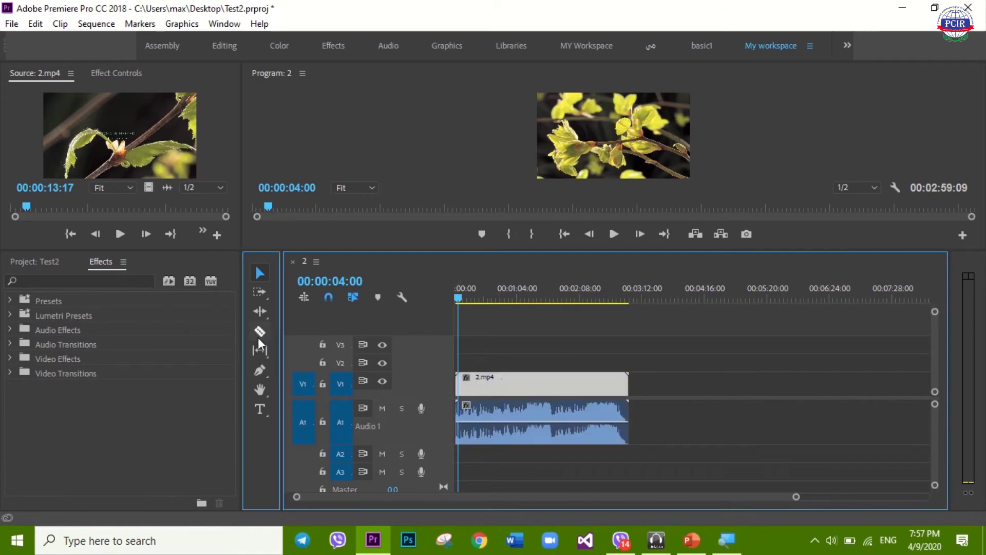
{"action": "left_click", "coordinate": [511, 383]}
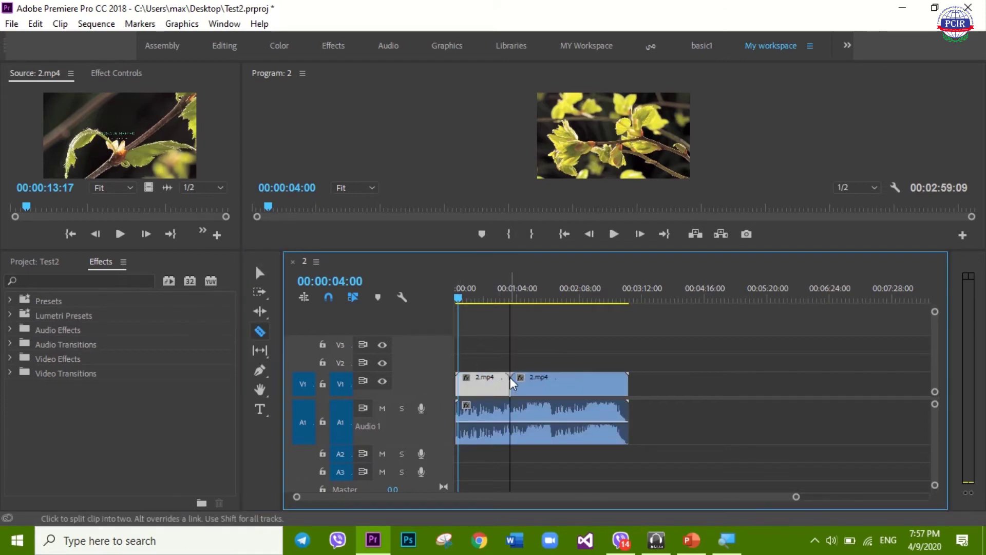
{"action": "left_click", "coordinate": [563, 383]}
Step: Move the middle video segment up to track V2, and undo both the move and the two cuts
{"action": "key", "text": "v"}
{"action": "left_click_drag", "start_coordinate": [539, 381], "coordinate": [540, 361]}
{"action": "scroll", "coordinate": [449, 421], "scroll_direction": "up", "scroll_amount": 1}
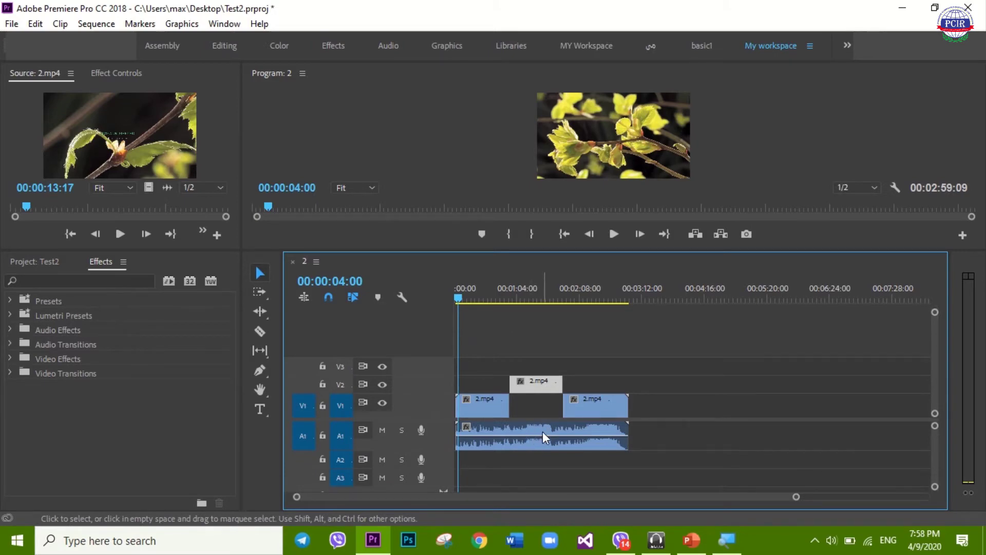
{"action": "left_click_drag", "start_coordinate": [537, 387], "coordinate": [535, 399]}
{"action": "key", "text": "ctrl"}
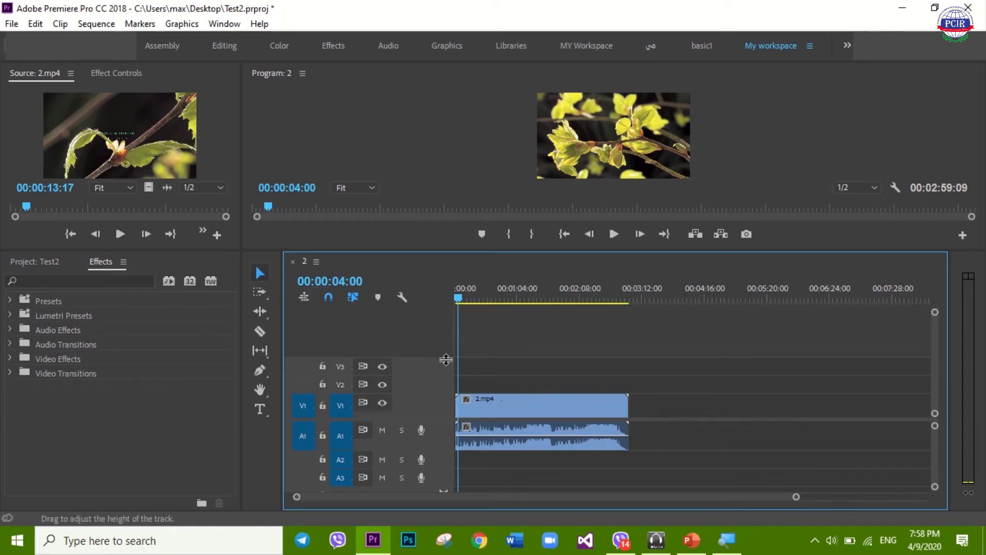
Step: Move the whole 2.mp4 video up to track V2 and return it to track V1
{"action": "left_click", "coordinate": [519, 397]}
{"action": "mouse_move", "coordinate": [519, 397]}
{"action": "left_mouse_down"}
{"action": "mouse_move", "coordinate": [577, 399]}
{"action": "mouse_move", "coordinate": [534, 400]}
{"action": "mouse_move", "coordinate": [535, 389]}
{"action": "mouse_move", "coordinate": [534, 400]}
{"action": "mouse_move", "coordinate": [564, 396]}
{"action": "mouse_move", "coordinate": [540, 400]}
{"action": "mouse_move", "coordinate": [596, 400]}
{"action": "mouse_move", "coordinate": [534, 390]}
{"action": "mouse_move", "coordinate": [612, 386]}
{"action": "mouse_move", "coordinate": [606, 401]}
{"action": "mouse_move", "coordinate": [505, 405]}
{"action": "left_mouse_up"}
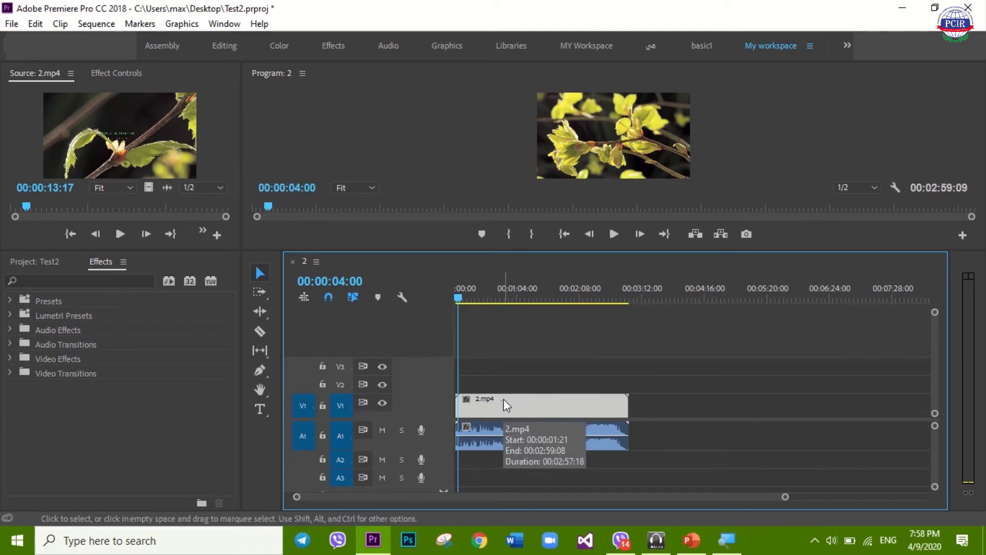
{"action": "key", "text": "alt+Up"}
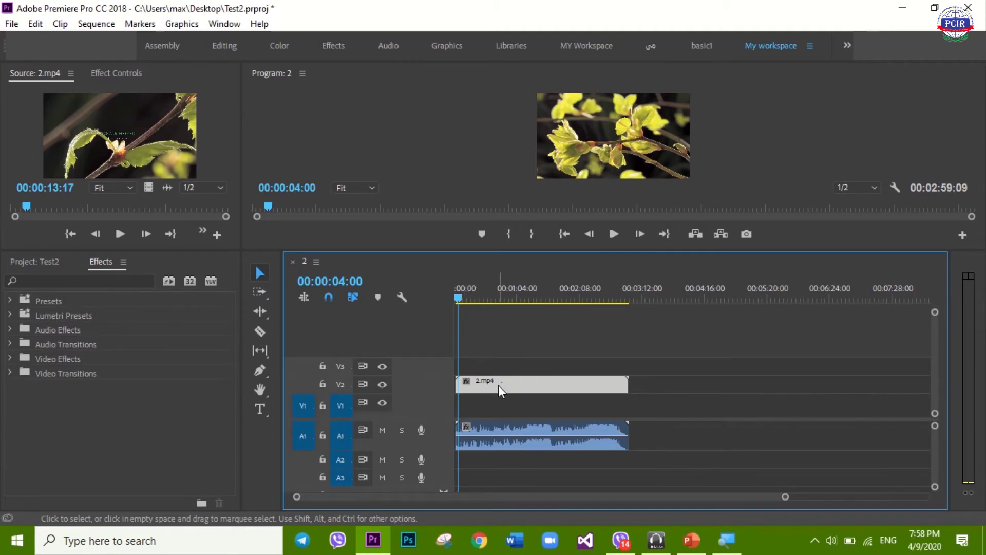
{"action": "key", "text": "alt+Down"}
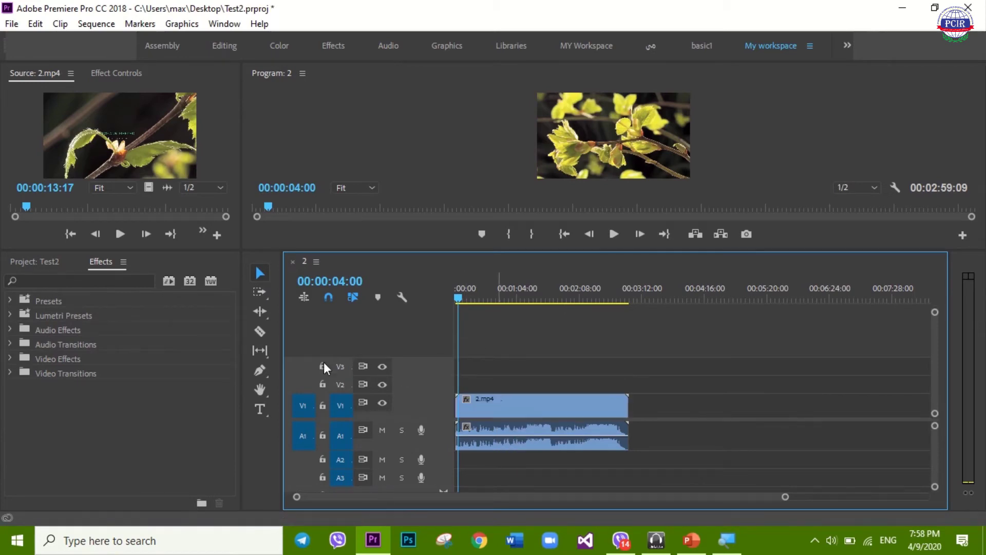
Step: Split the 2.mp4 video on track V1 with the Razor tool at about 00:00:48
{"action": "left_click", "coordinate": [261, 332]}
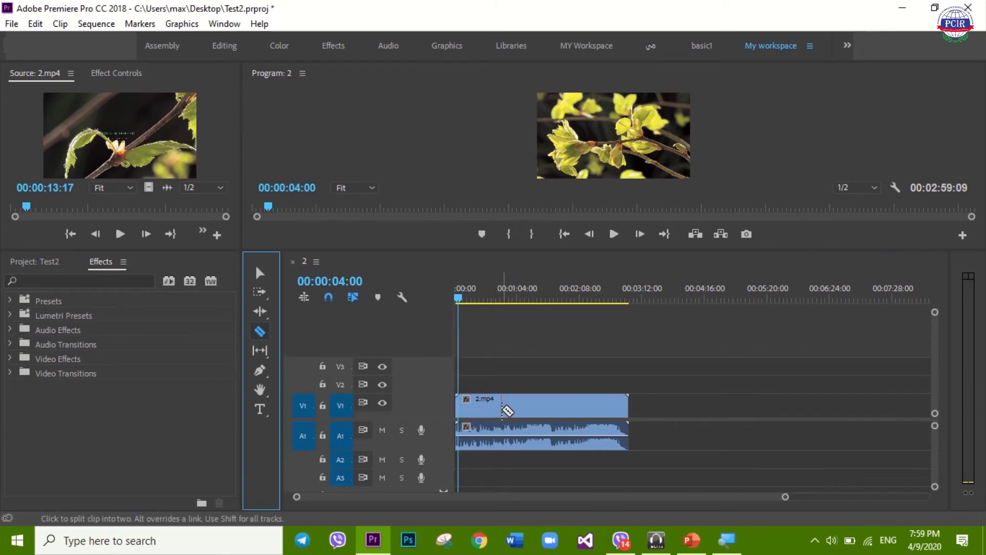
{"action": "left_click", "coordinate": [502, 408]}
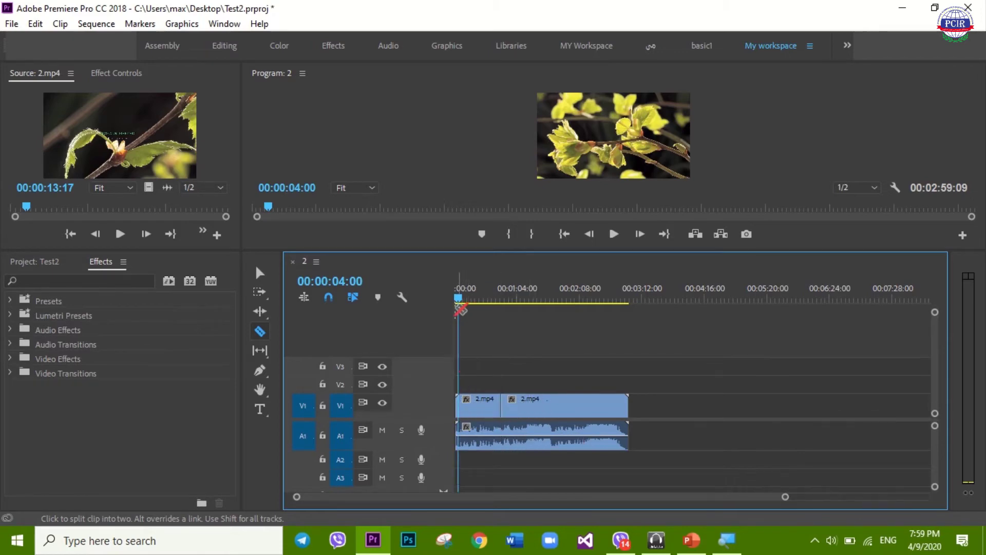
Step: Play the sequence from its start up to 00:00:13:29 and give the monitors more height above the Timeline
{"action": "left_click_drag", "start_coordinate": [459, 302], "coordinate": [448, 327]}
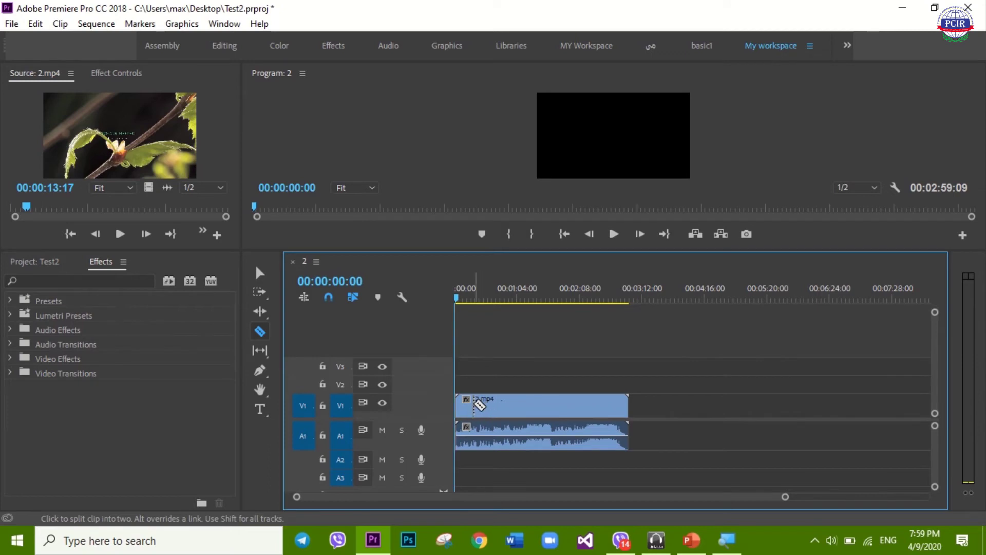
{"action": "key", "text": "space"}
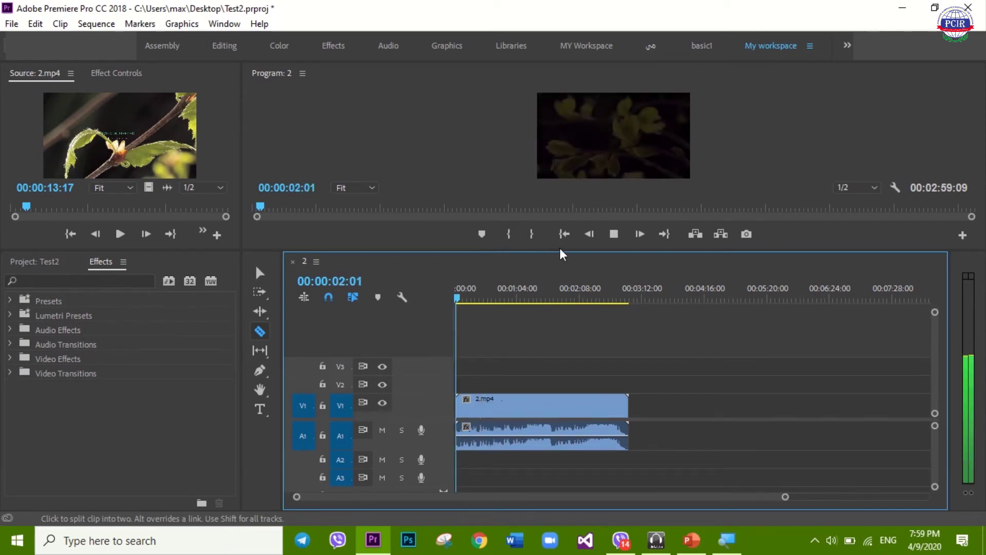
{"action": "left_click_drag", "start_coordinate": [559, 251], "coordinate": [535, 353]}
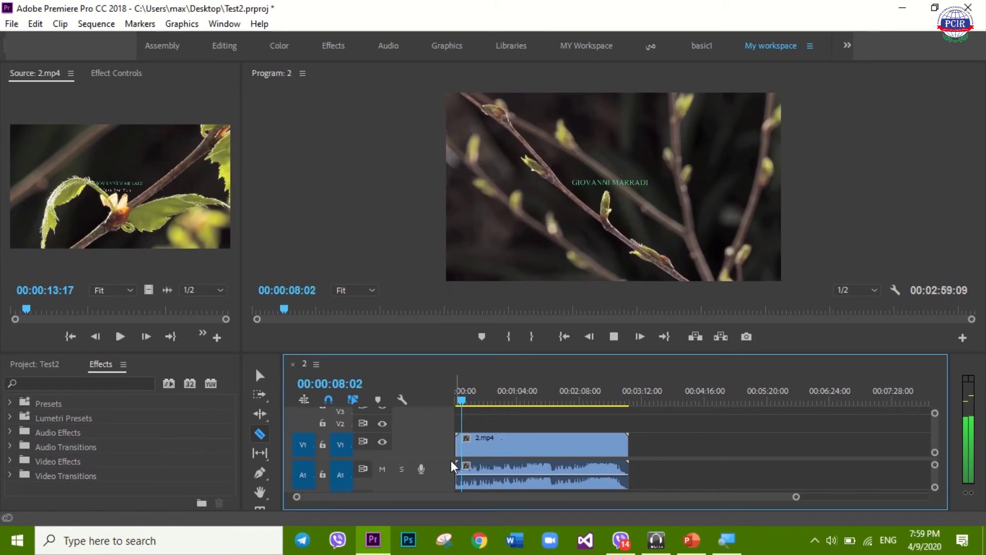
{"action": "mouse_move", "coordinate": [445, 458]}
{"action": "left_mouse_down"}
{"action": "mouse_move", "coordinate": [446, 469]}
{"action": "mouse_move", "coordinate": [446, 453]}
{"action": "left_mouse_up"}
{"action": "key", "text": "space"}
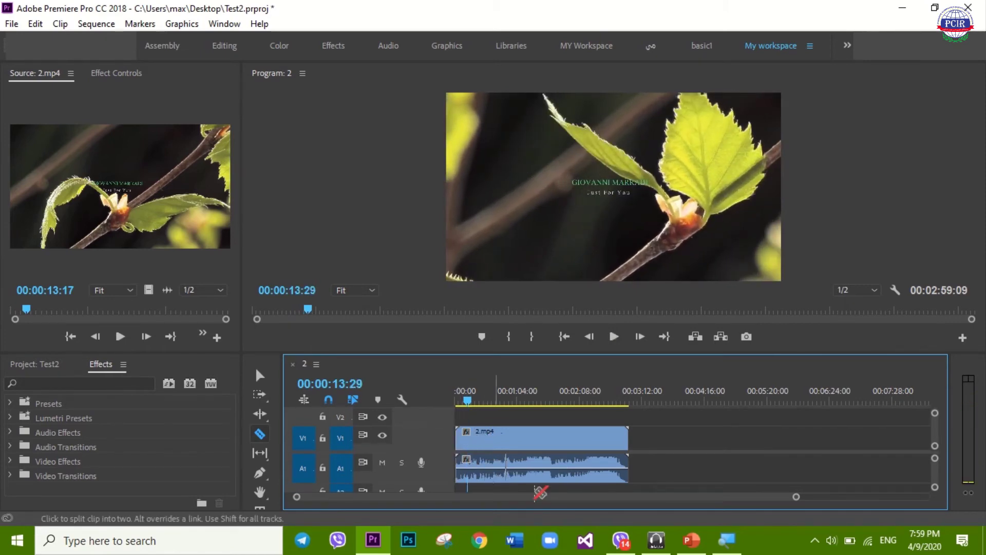
Step: Split the 2.mp4 video at 00:00:13:29 and shift both video segments and the audio to the sequence start without gaps
{"action": "left_click_drag", "start_coordinate": [795, 498], "coordinate": [521, 497]}
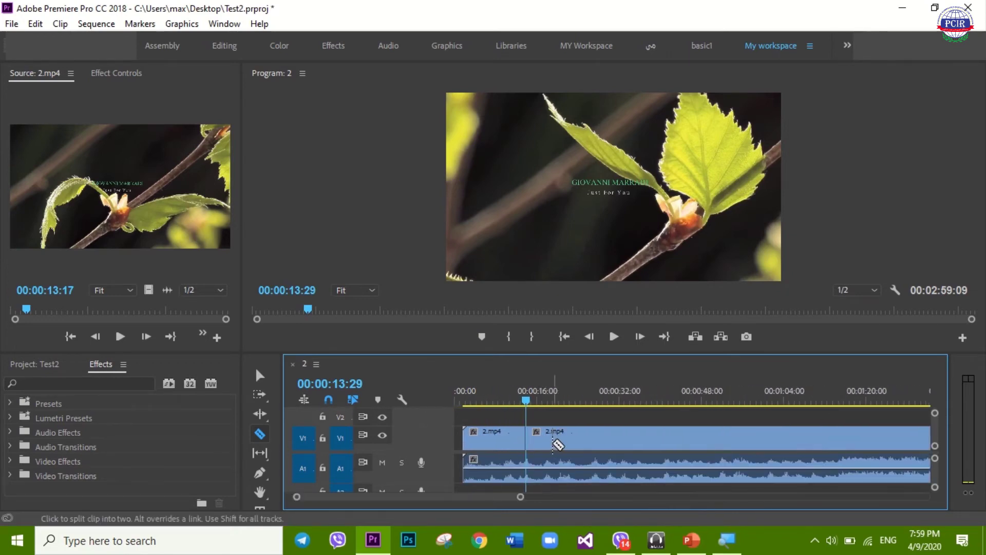
{"action": "key", "text": "v"}
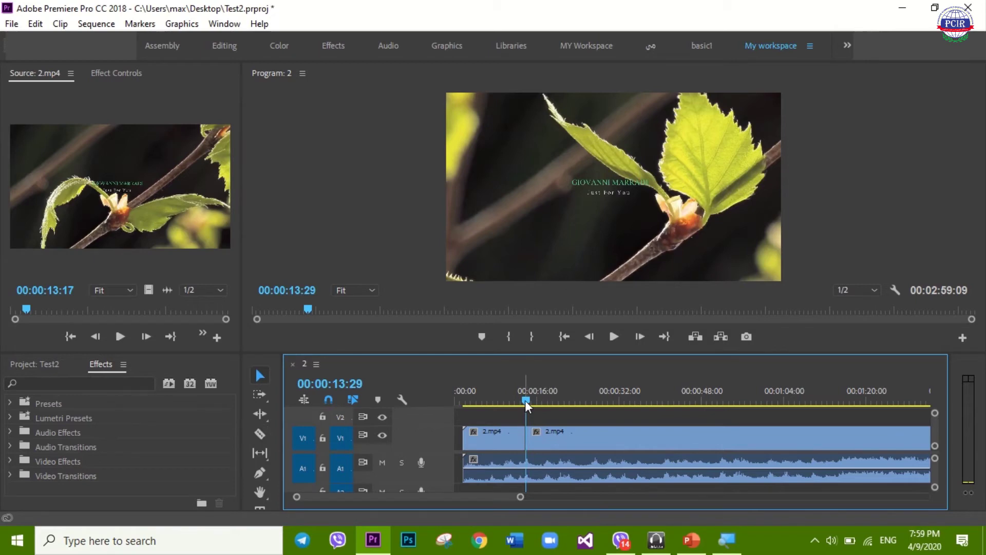
{"action": "left_click_drag", "start_coordinate": [525, 401], "coordinate": [542, 401]}
{"action": "left_click_drag", "start_coordinate": [494, 437], "coordinate": [469, 465]}
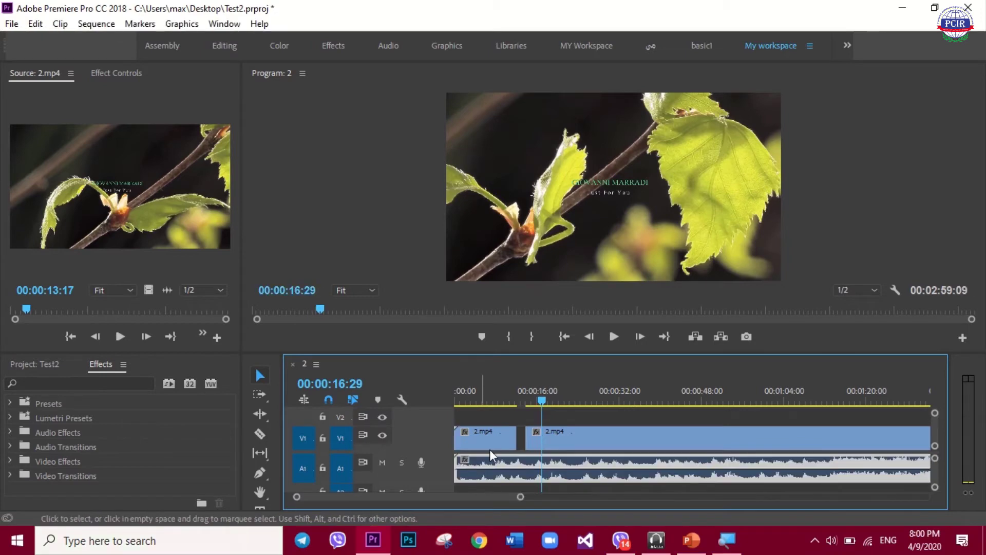
{"action": "left_click_drag", "start_coordinate": [550, 442], "coordinate": [541, 442]}
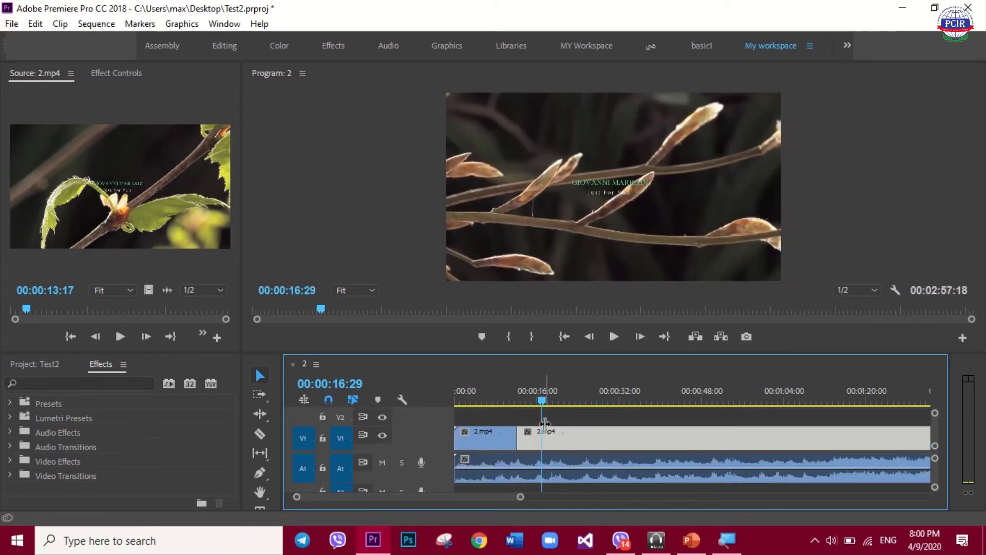
Step: Preview the sequence from the start, check the cut at 00:00:12:06 and park the playhead at 00:00:03:28
{"action": "key", "text": "Home"}
{"action": "key", "text": "space"}
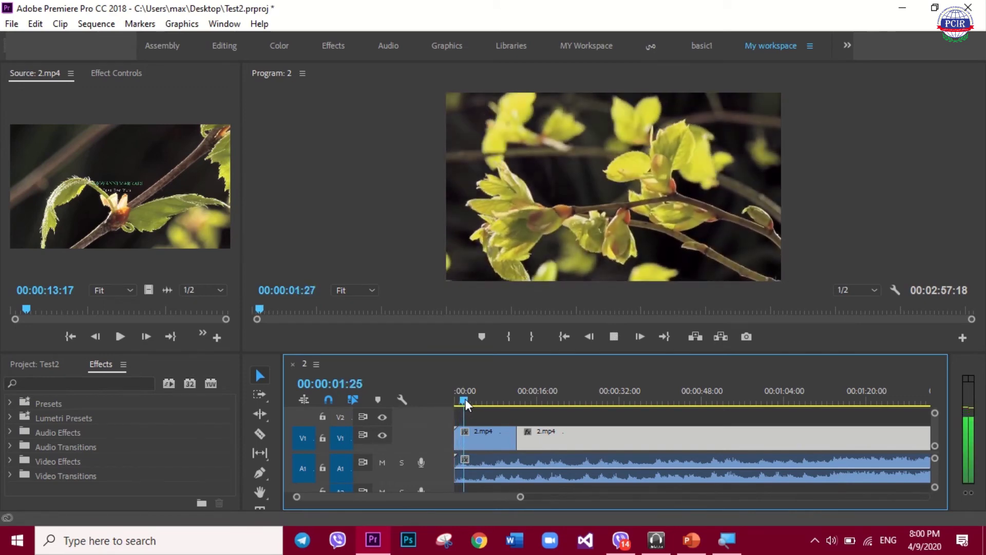
{"action": "left_click", "coordinate": [492, 400]}
{"action": "left_click", "coordinate": [517, 402]}
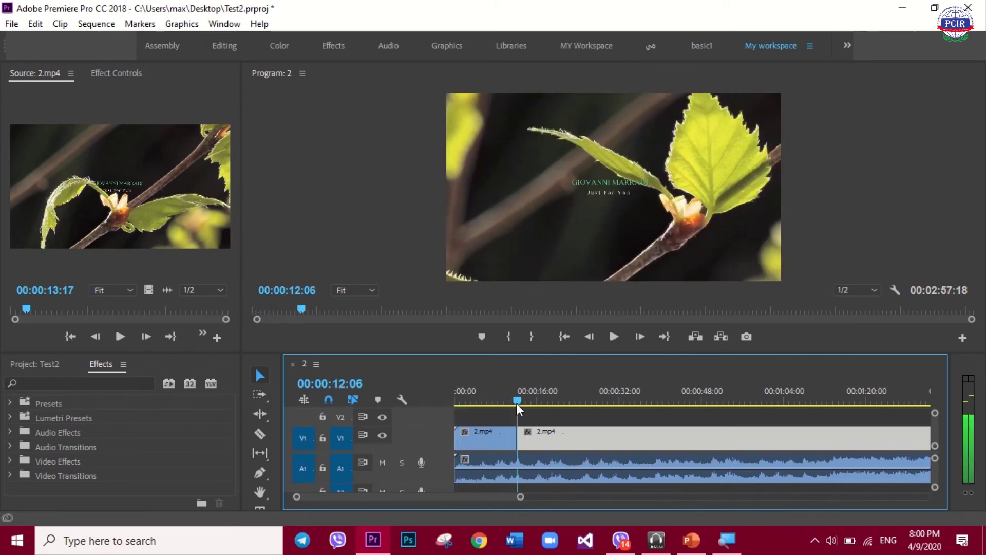
{"action": "left_click_drag", "start_coordinate": [517, 403], "coordinate": [474, 412]}
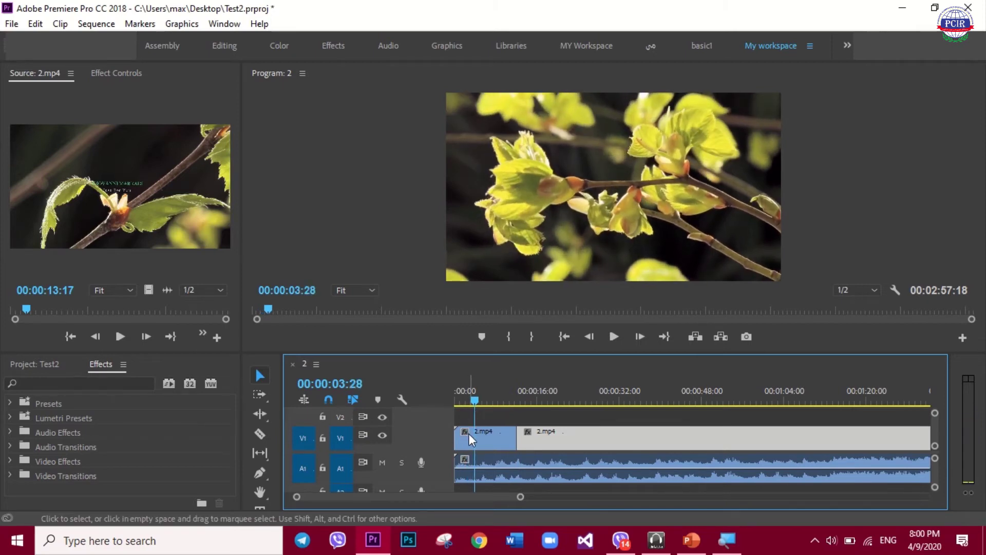
Step: Clear the first 2.mp4 video segment and move the remaining video to the start of the sequence
{"action": "left_click", "coordinate": [469, 433]}
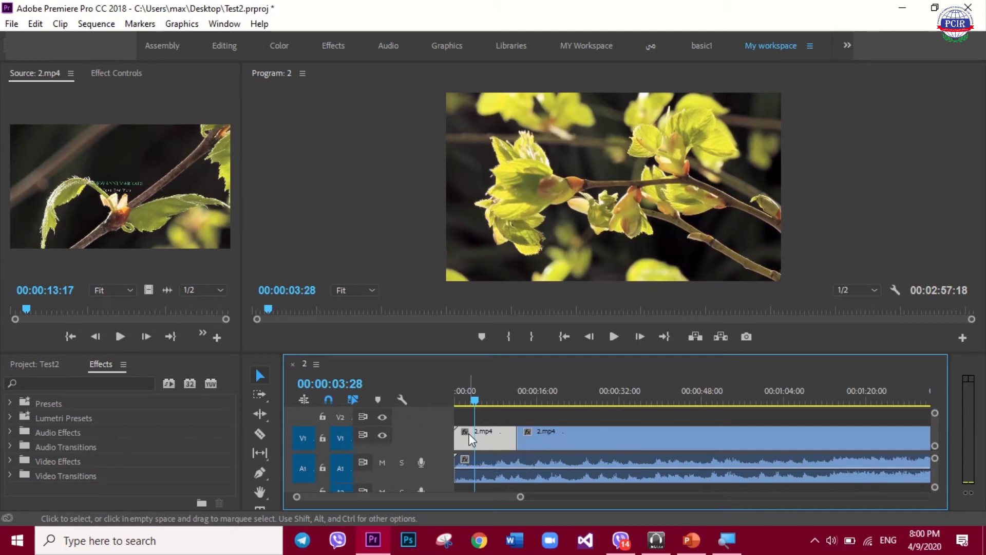
{"action": "left_click", "coordinate": [469, 436]}
{"action": "left_click", "coordinate": [454, 436]}
{"action": "right_click", "coordinate": [491, 434]}
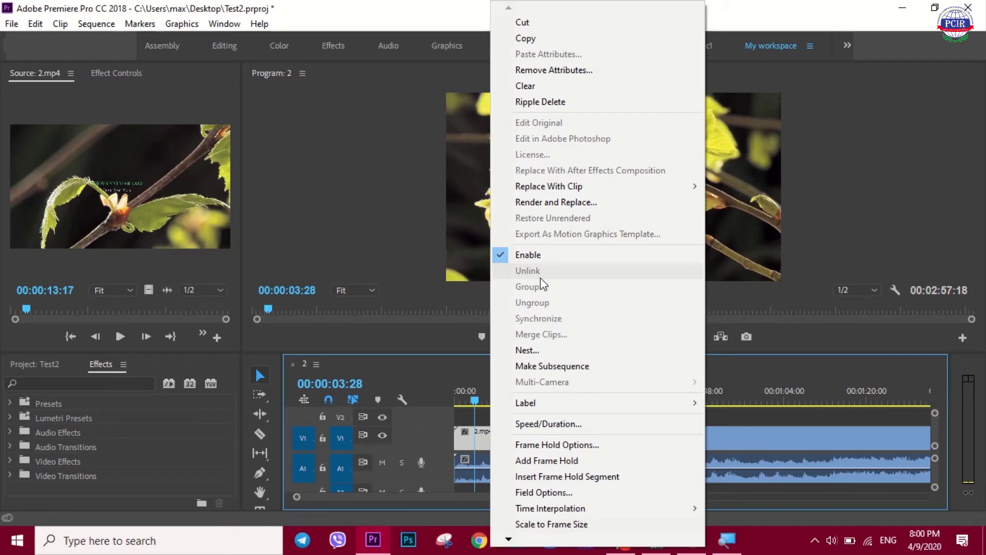
{"action": "left_click", "coordinate": [529, 91]}
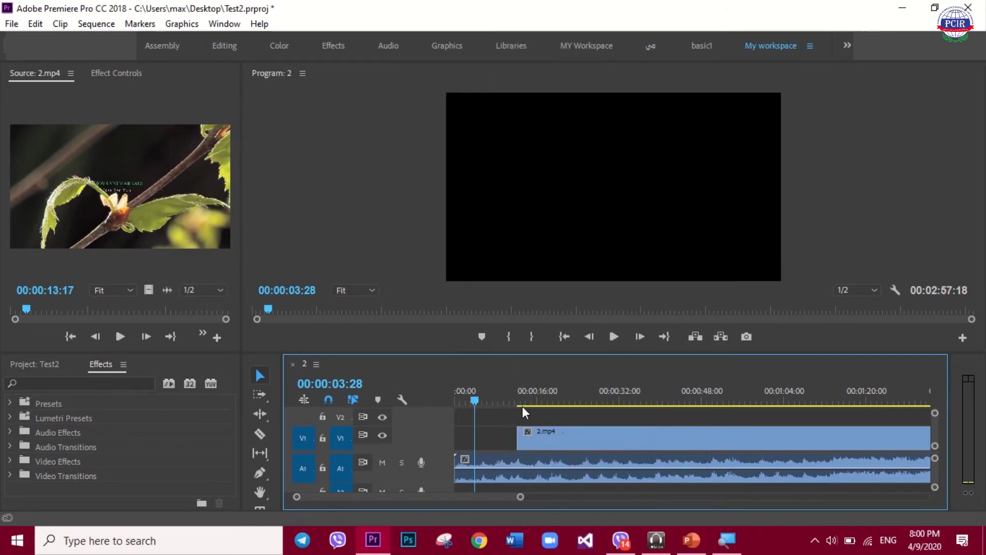
{"action": "left_click_drag", "start_coordinate": [567, 435], "coordinate": [505, 438]}
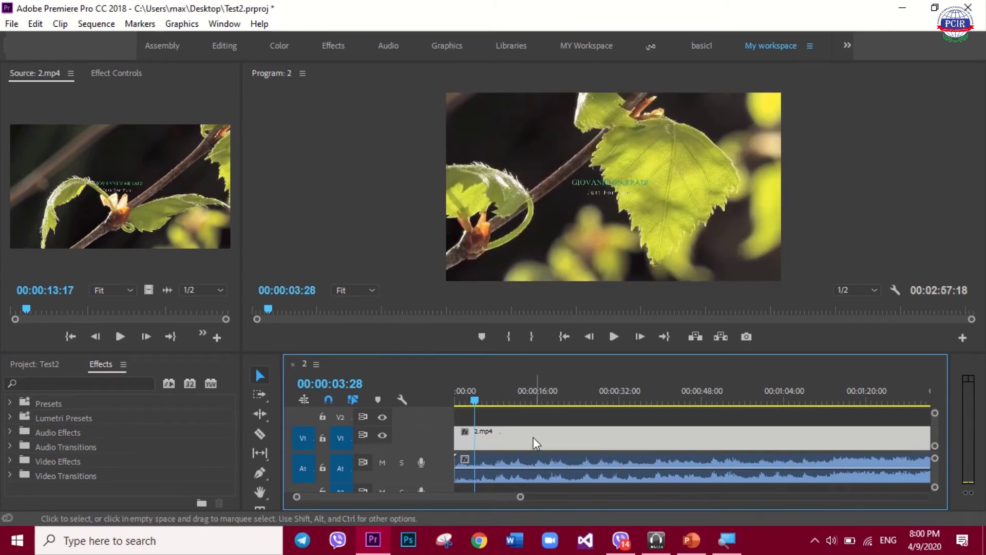
Step: Split the remaining 2.mp4 video with the Razor tool at about 00:00:09 and about 00:00:17
{"action": "left_click", "coordinate": [261, 431]}
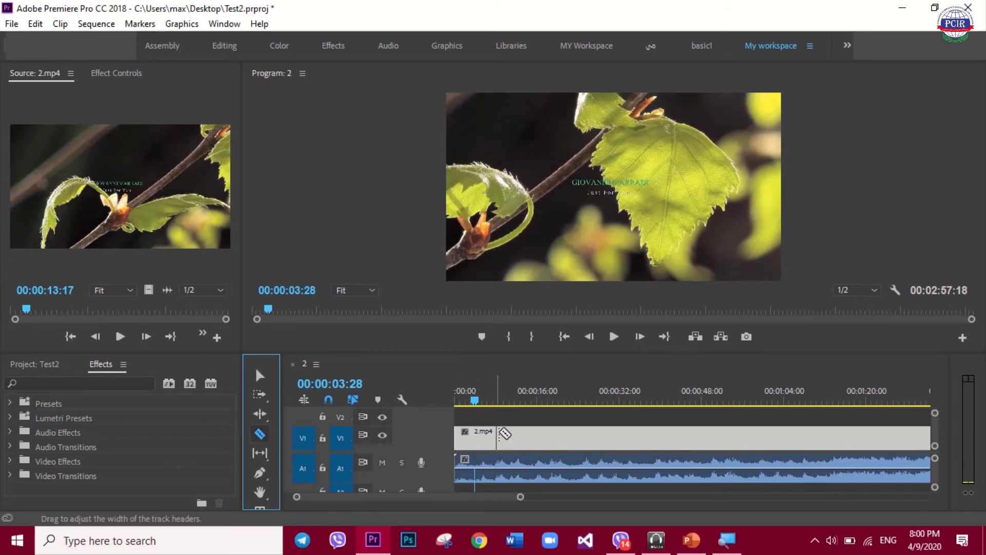
{"action": "left_click", "coordinate": [501, 435]}
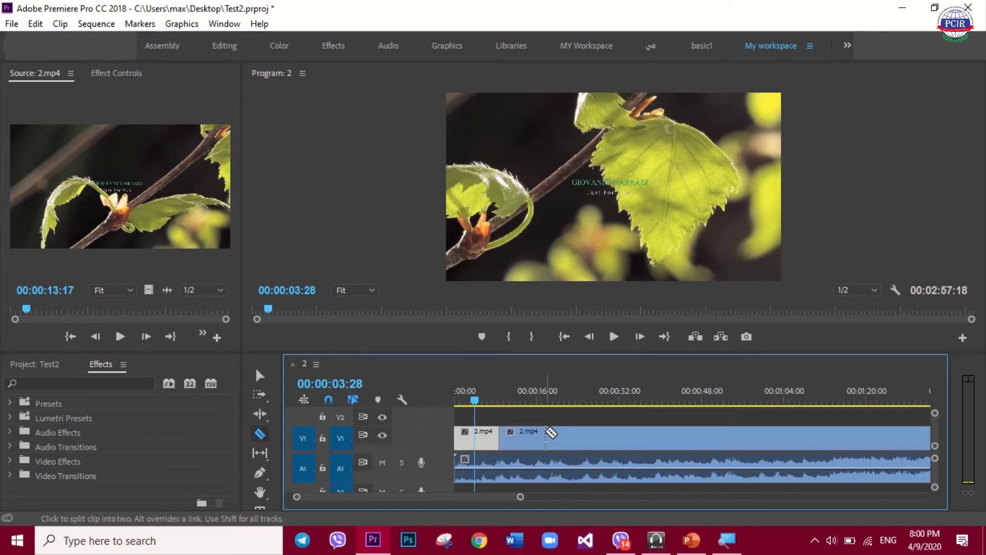
{"action": "left_click", "coordinate": [546, 432]}
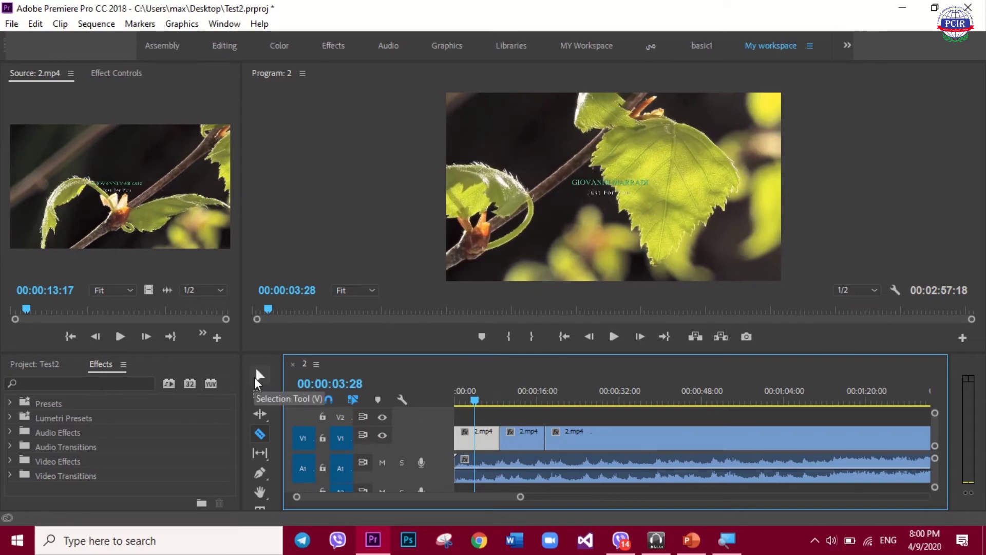
Step: Move the short middle video segment up to track V2, starting at about 00:00:27
{"action": "left_click", "coordinate": [255, 378]}
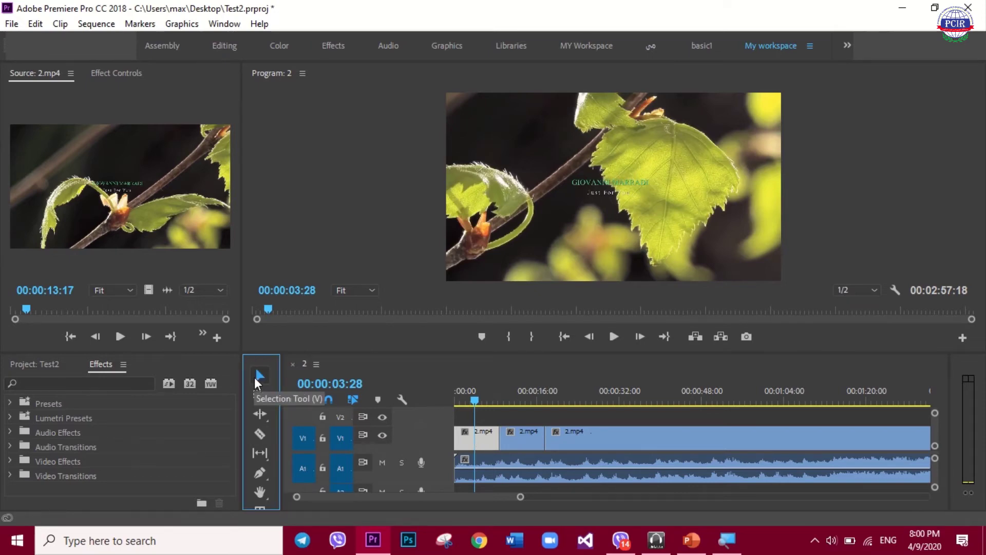
{"action": "left_click", "coordinate": [529, 440]}
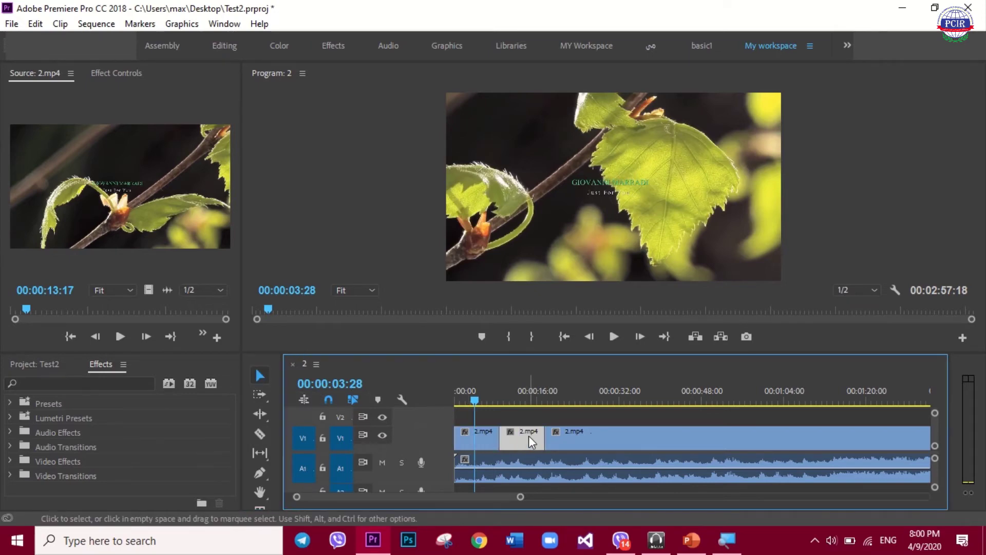
{"action": "left_click_drag", "start_coordinate": [529, 435], "coordinate": [627, 416]}
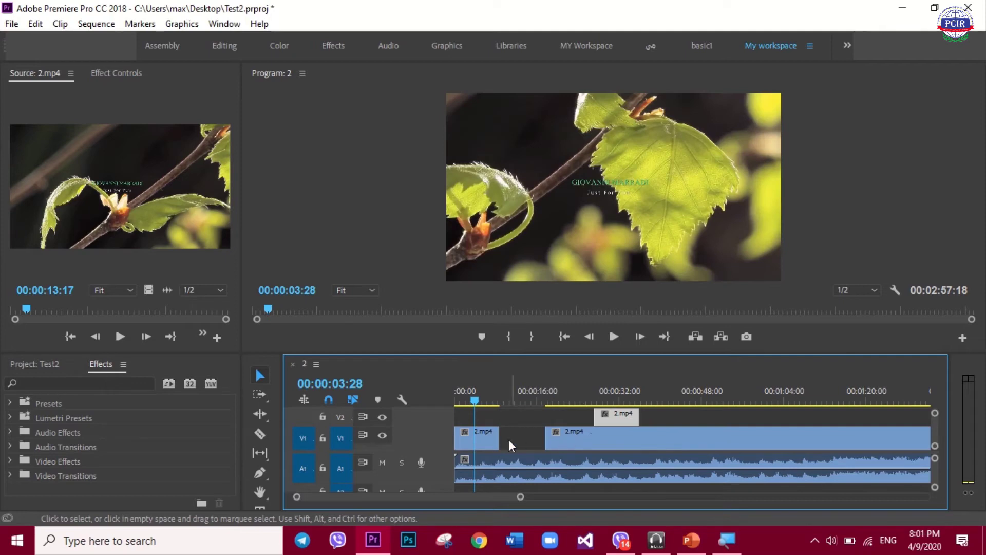
Step: Delete the short segment on V2 and close the V1 gap by moving the long 2.mp4 segment to start at 00:00:08:25
{"action": "key", "text": "space"}
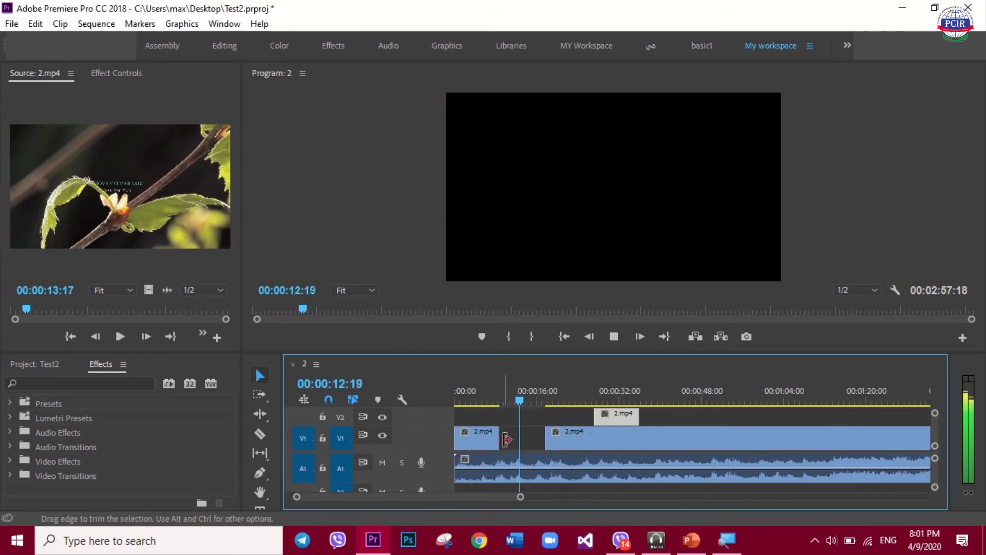
{"action": "key", "text": "space"}
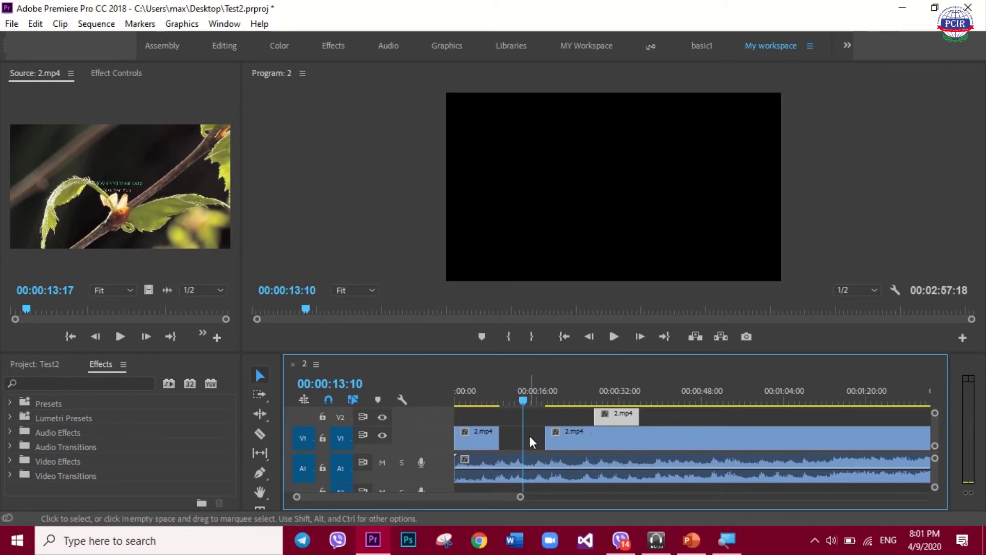
{"action": "key", "text": "Delete"}
{"action": "left_click_drag", "start_coordinate": [509, 400], "coordinate": [502, 400]}
{"action": "left_click", "coordinate": [597, 438]}
{"action": "left_click_drag", "start_coordinate": [597, 438], "coordinate": [558, 439]}
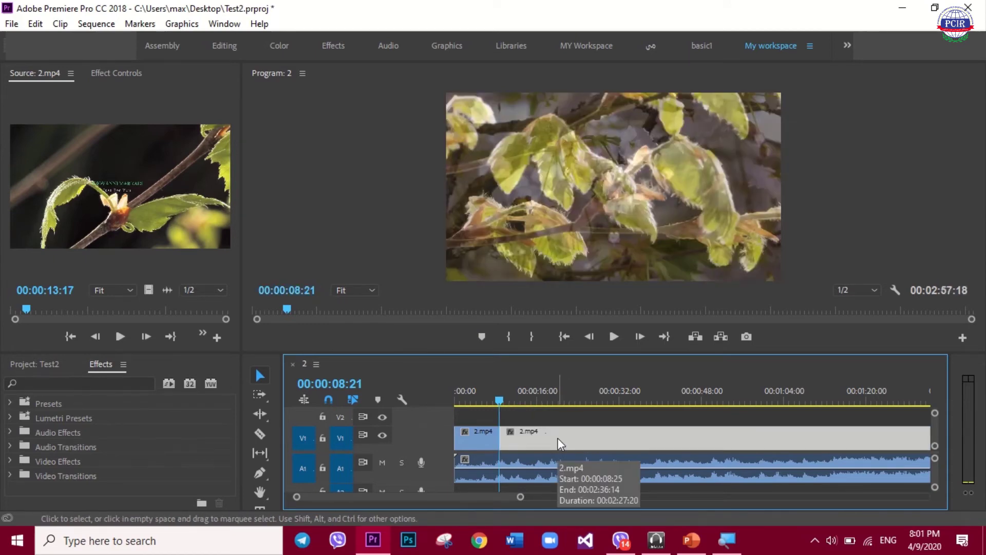
Step: Play the sequence across the new cut to 00:00:31:20 and reduce the video and audio track heights to expose V3 and A2
{"action": "key", "text": "space"}
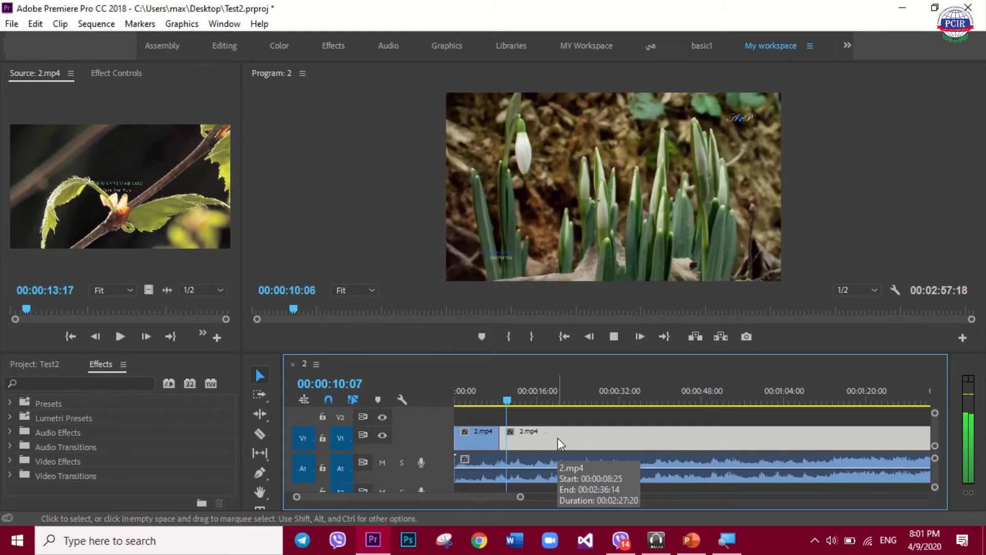
{"action": "left_click_drag", "start_coordinate": [521, 497], "coordinate": [725, 497]}
{"action": "left_click_drag", "start_coordinate": [435, 429], "coordinate": [433, 440]}
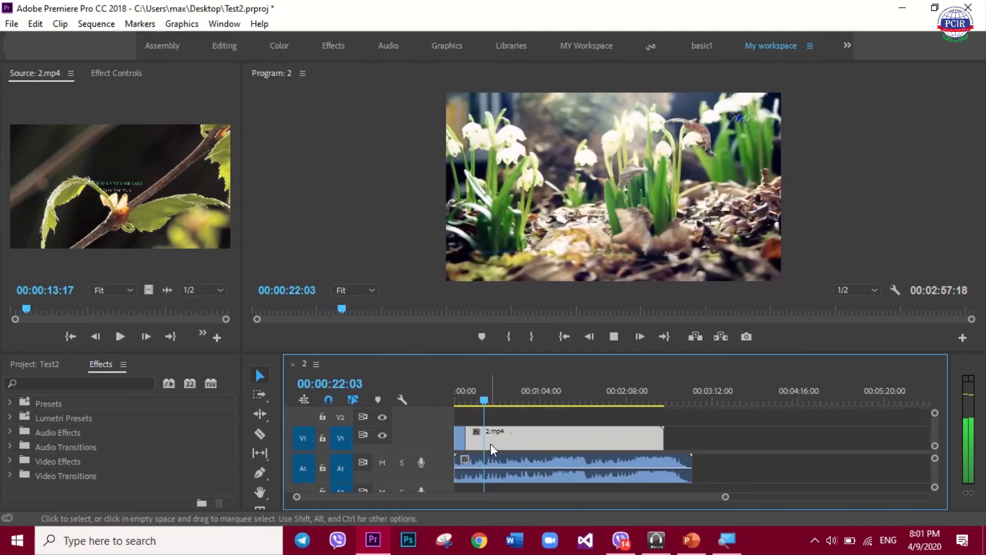
{"action": "left_click_drag", "start_coordinate": [450, 486], "coordinate": [449, 470]}
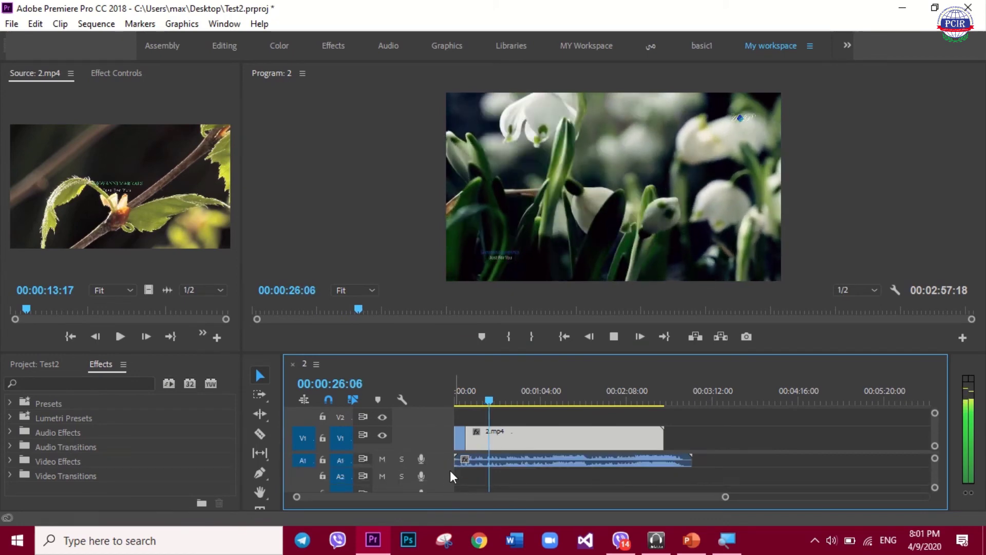
{"action": "left_click_drag", "start_coordinate": [446, 426], "coordinate": [445, 427]}
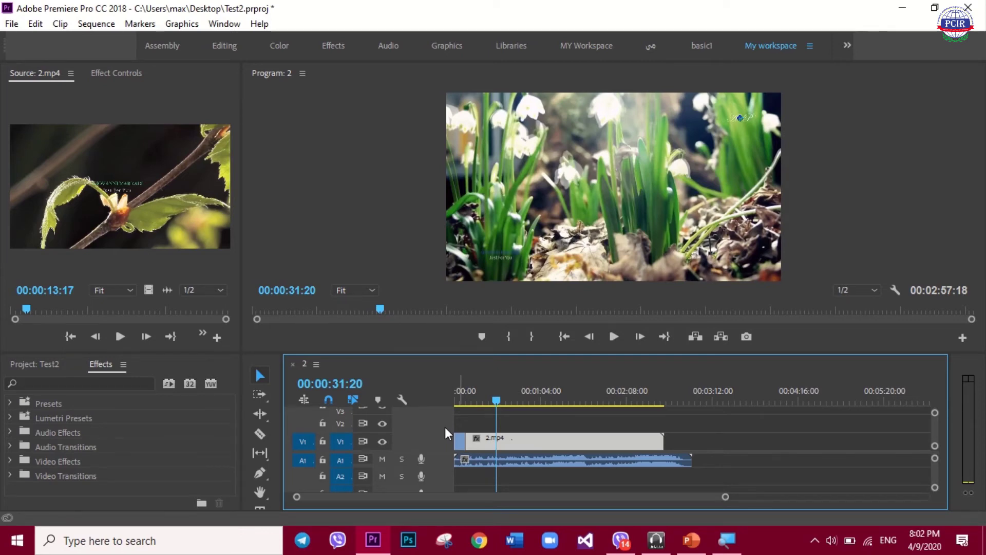
Step: Create a new 1920 × 1080 legacy title named T1 and reposition its editor window so the title properties and styles show
{"action": "left_click", "coordinate": [11, 26]}
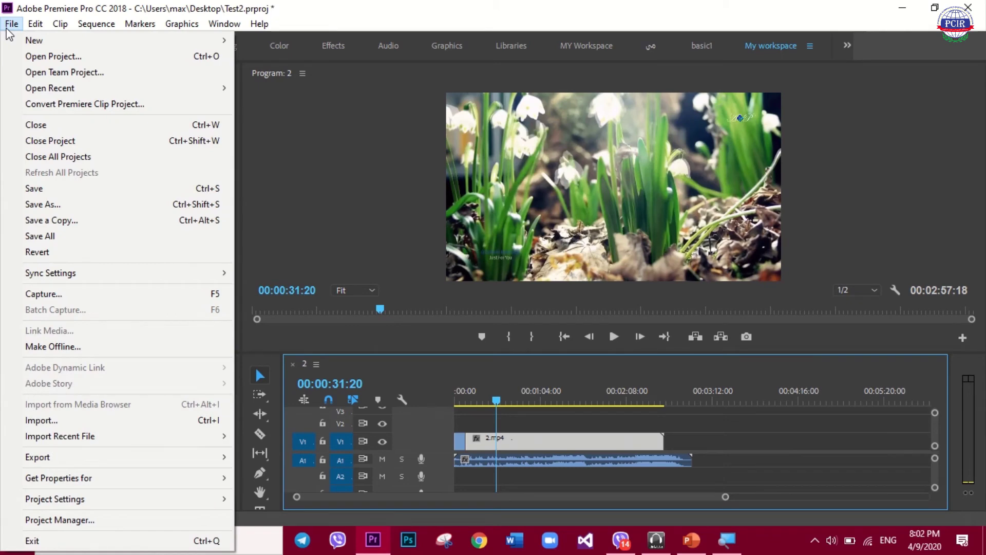
{"action": "mouse_move", "coordinate": [42, 41]}
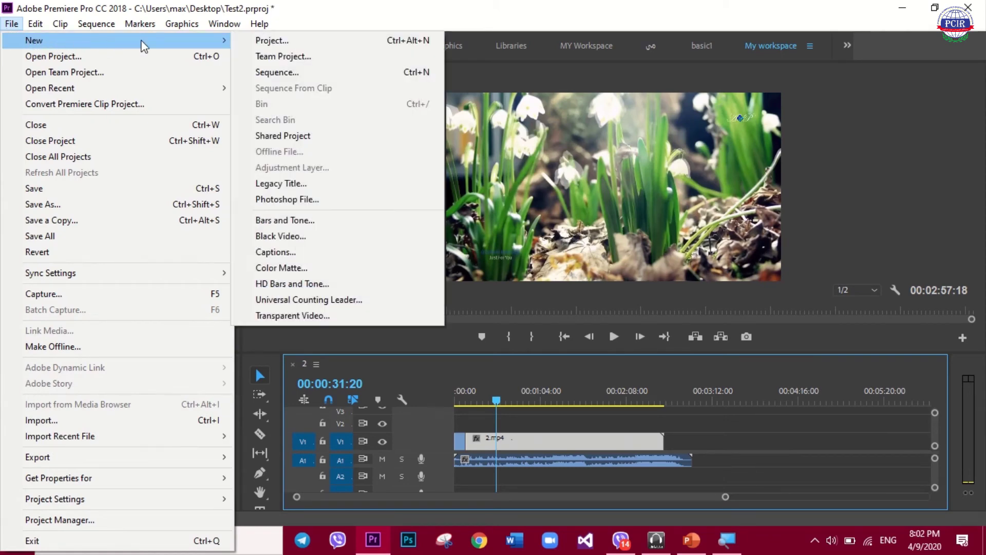
{"action": "left_click", "coordinate": [286, 186]}
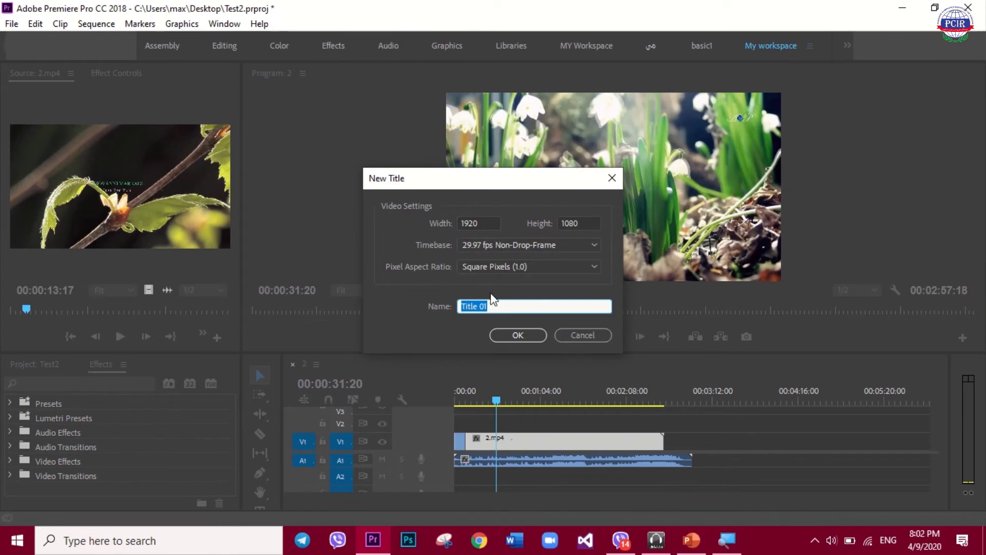
{"action": "type", "text": "T"}
{"action": "left_click", "coordinate": [517, 337]}
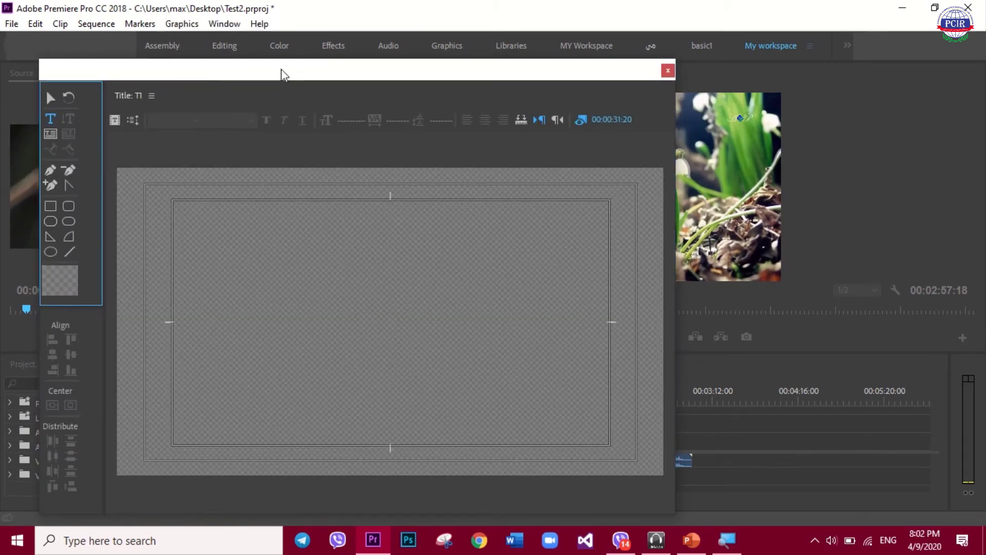
{"action": "left_click_drag", "start_coordinate": [301, 77], "coordinate": [391, 55]}
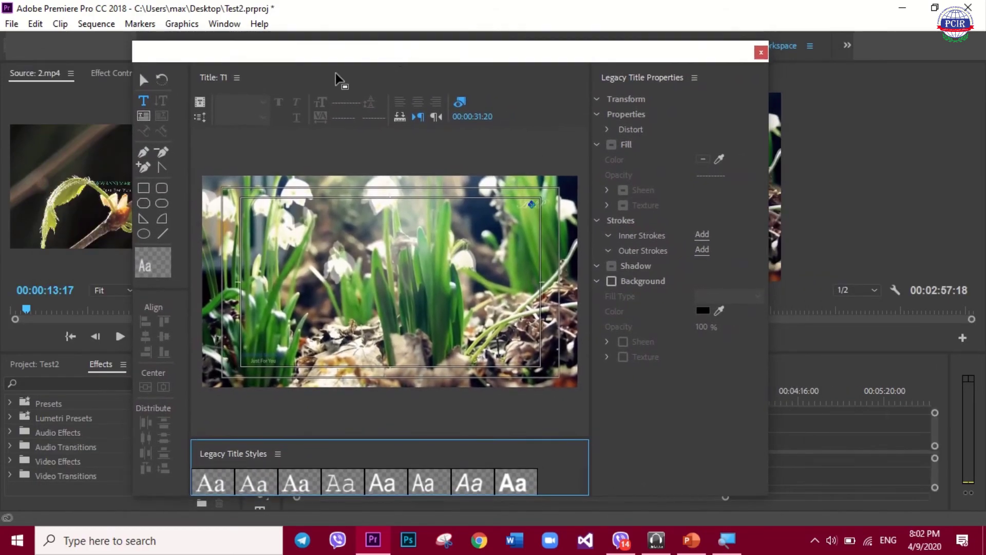
Step: Start a text line in the lower middle of the title frame, using Magnifier to view it at 200%, and return to 100%
{"action": "left_click", "coordinate": [144, 101]}
{"action": "left_click", "coordinate": [727, 539]}
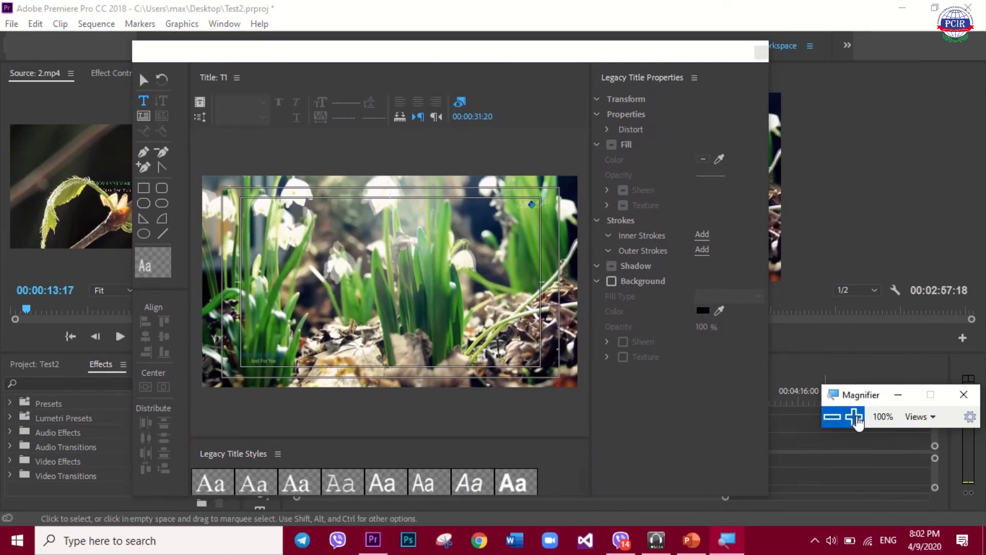
{"action": "left_click", "coordinate": [855, 417]}
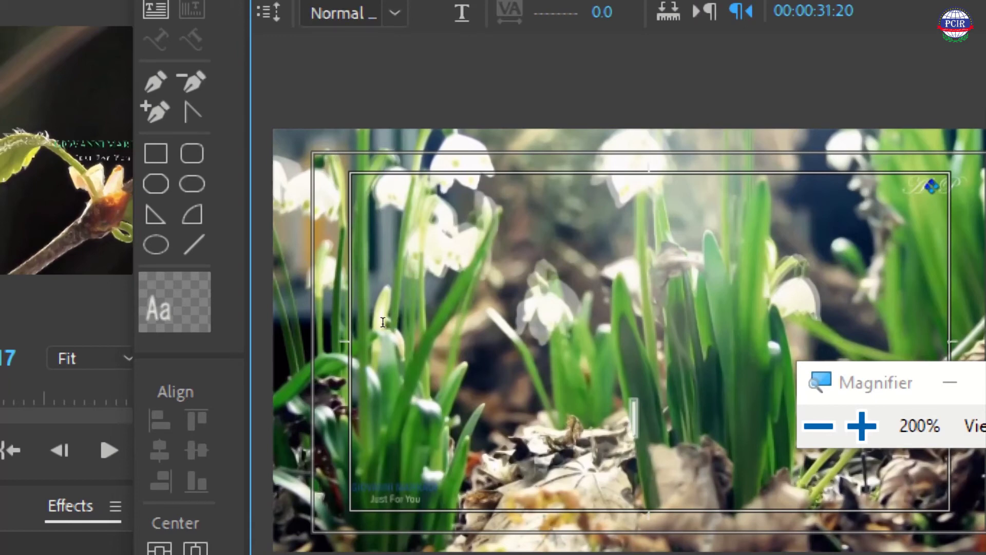
{"action": "key", "text": "Escape"}
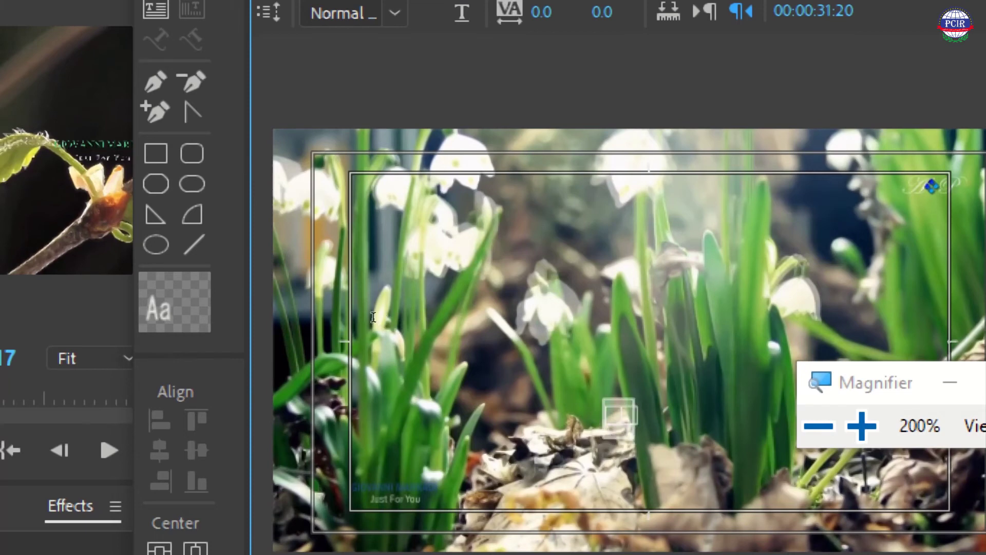
{"action": "key", "text": "super+minus"}
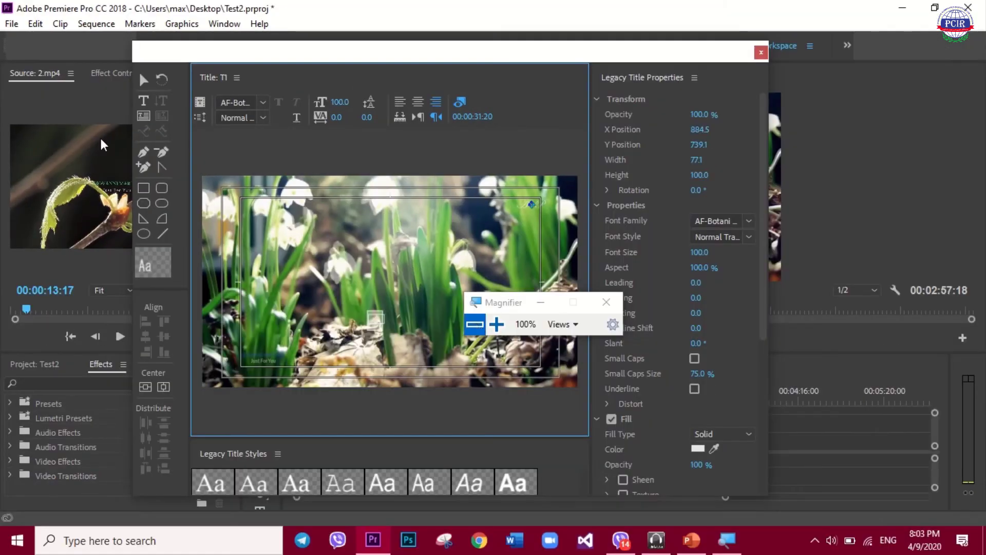
Step: Set the title text's font to Times New Roman and complete the text as "Adobe preimar"
{"action": "left_click", "coordinate": [243, 102]}
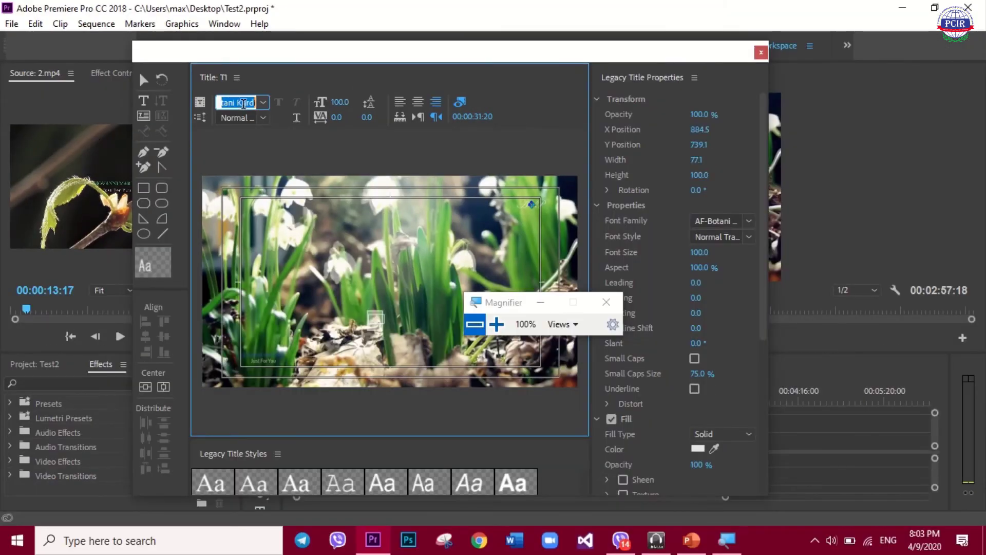
{"action": "type", "text": "Times Ne"}
{"action": "key", "text": "Return"}
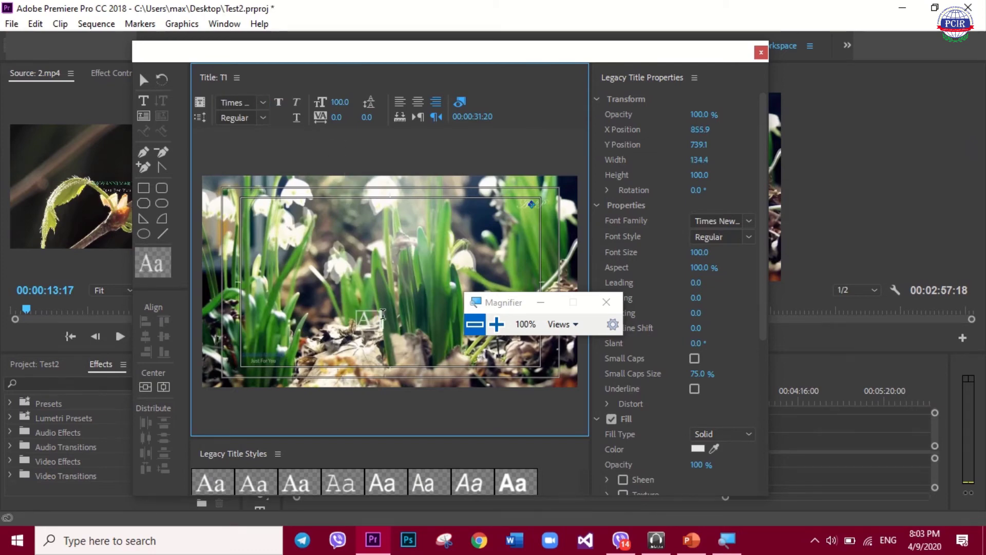
{"action": "type", "text": "dob"}
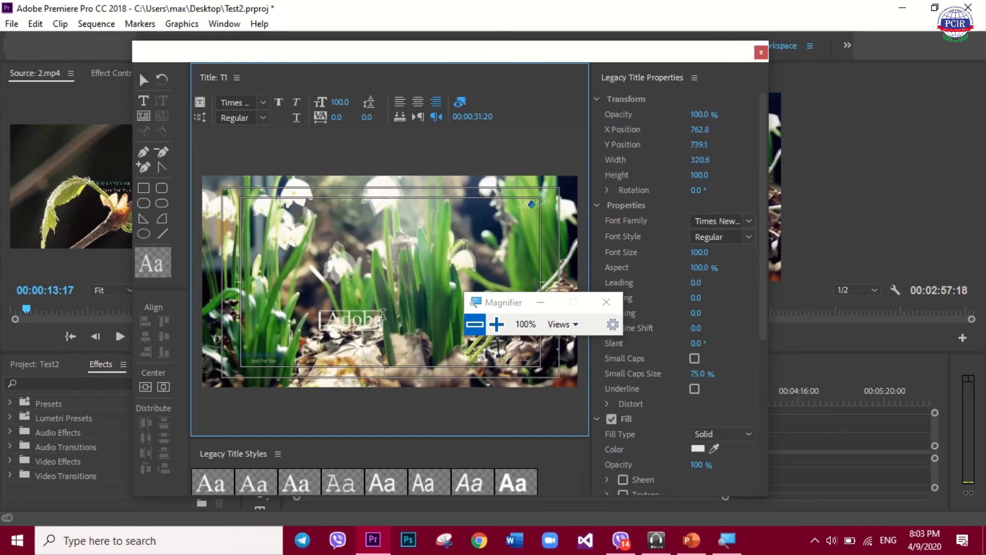
{"action": "type", "text": "e preima"}
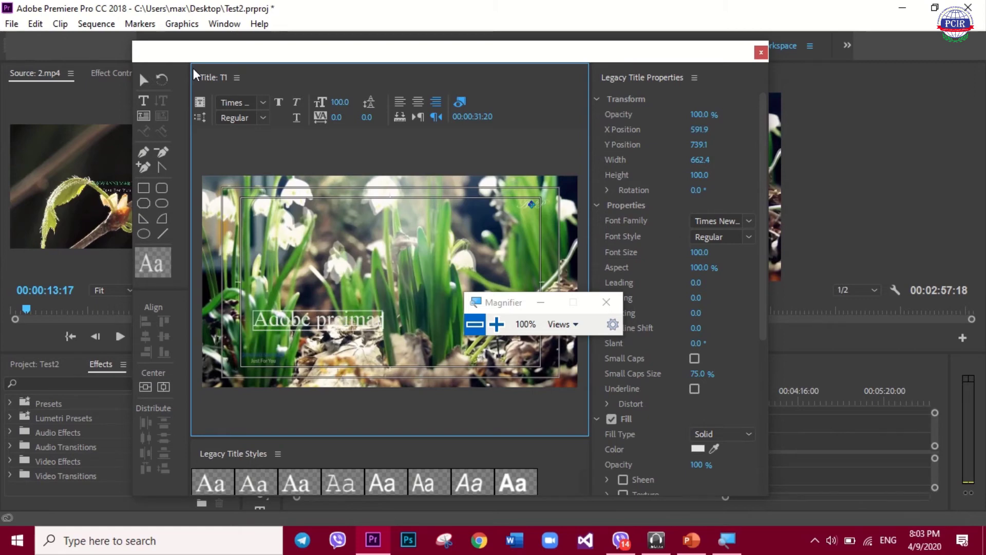
Step: Minimize Magnifier and move the "Adobe preimar" text to about X 976, Y 787 in the title frame
{"action": "left_click", "coordinate": [144, 80]}
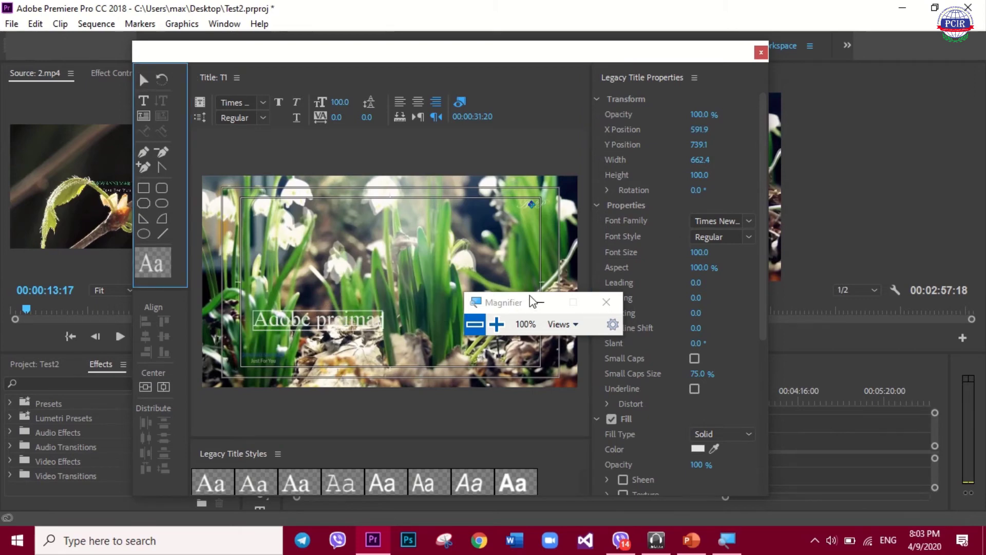
{"action": "left_click", "coordinate": [542, 302]}
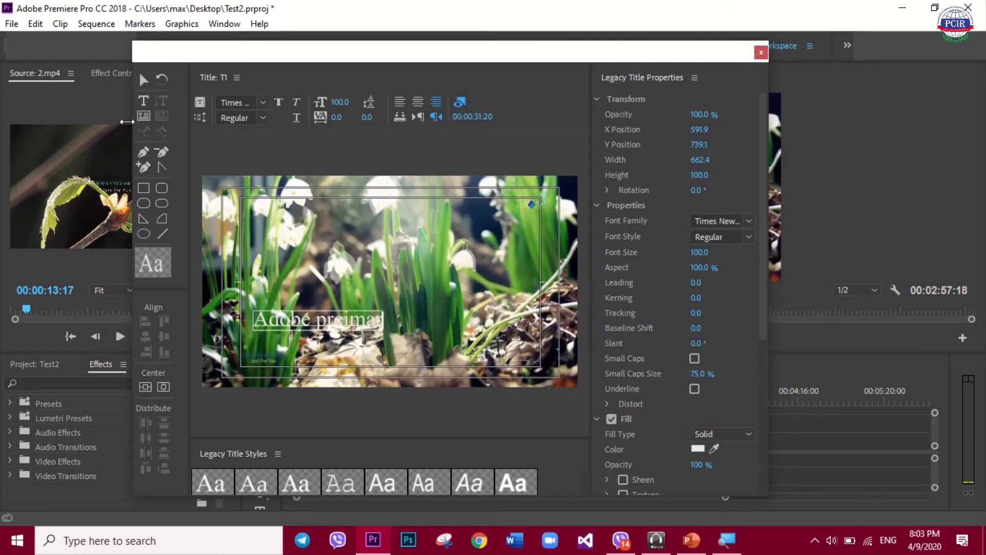
{"action": "left_click", "coordinate": [144, 80]}
{"action": "left_click", "coordinate": [318, 321]}
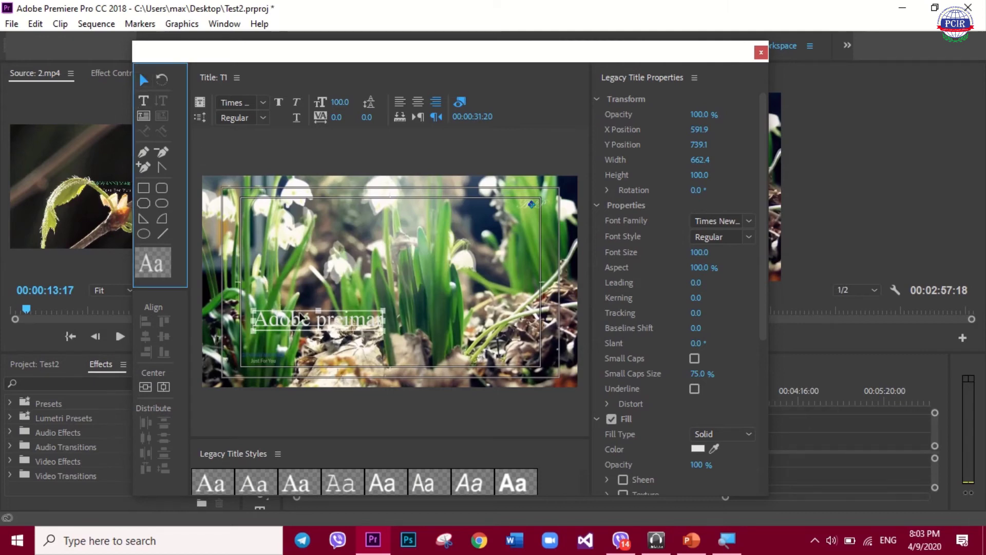
{"action": "left_click_drag", "start_coordinate": [319, 323], "coordinate": [398, 328]}
Step: Select all of the "Adobe preimar" text, browse the font list, and make the text bold and underlined
{"action": "double_click", "coordinate": [398, 328]}
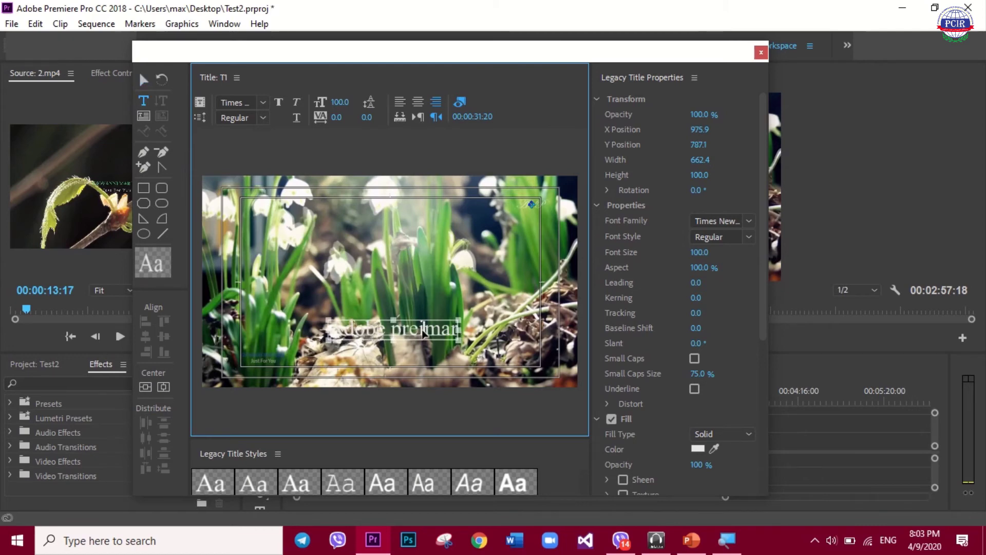
{"action": "key", "text": "ctrl+a"}
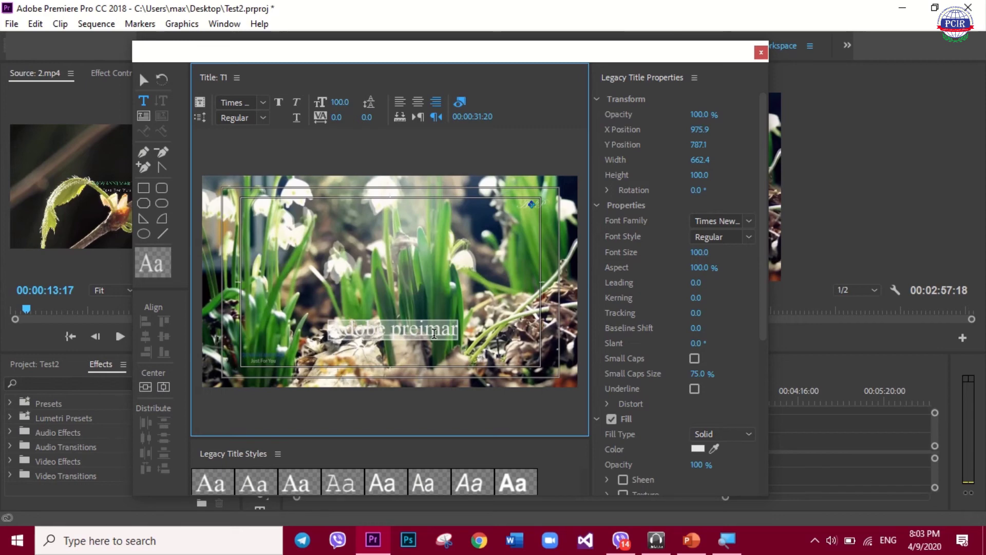
{"action": "left_click", "coordinate": [262, 103]}
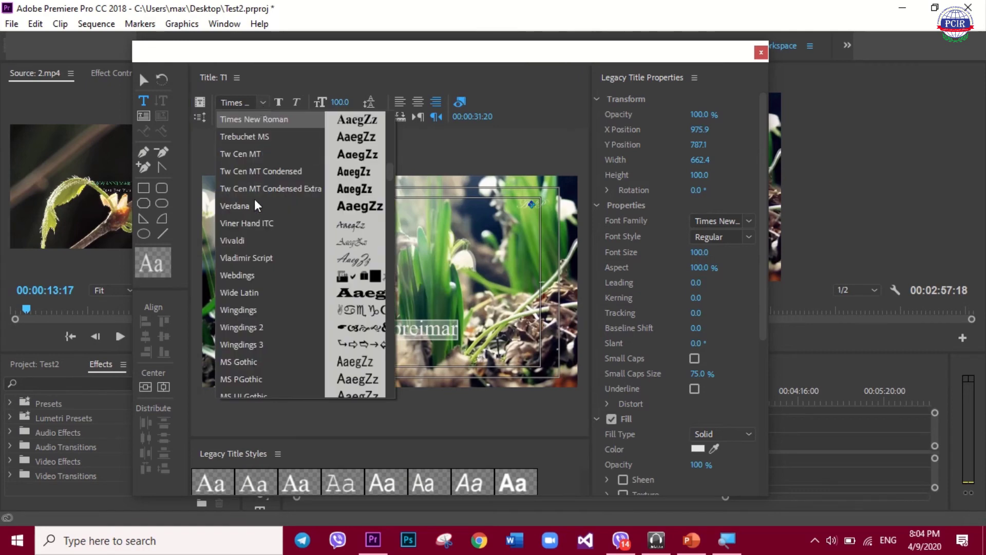
{"action": "left_click", "coordinate": [261, 97]}
{"action": "left_click", "coordinate": [261, 97]}
{"action": "left_click", "coordinate": [261, 117]}
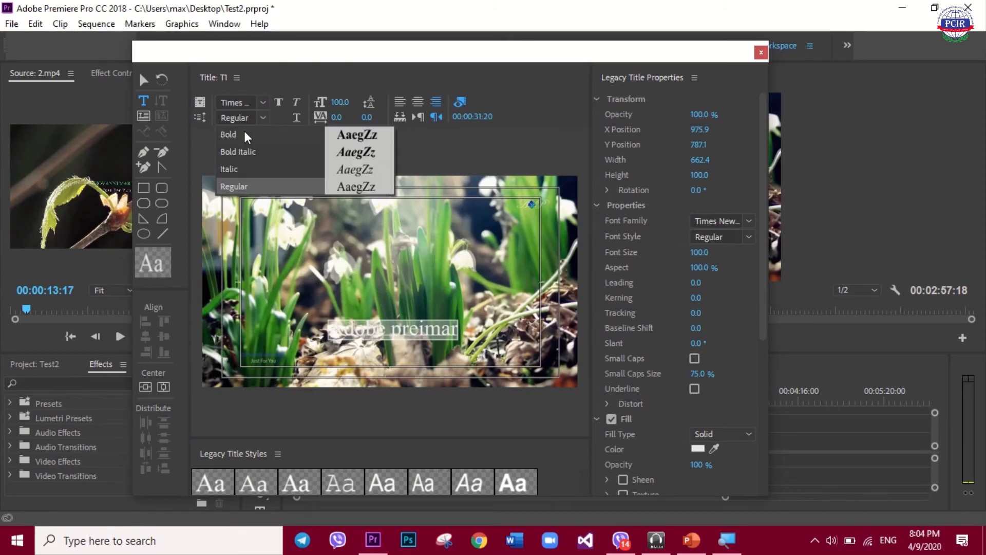
{"action": "left_click", "coordinate": [244, 134]}
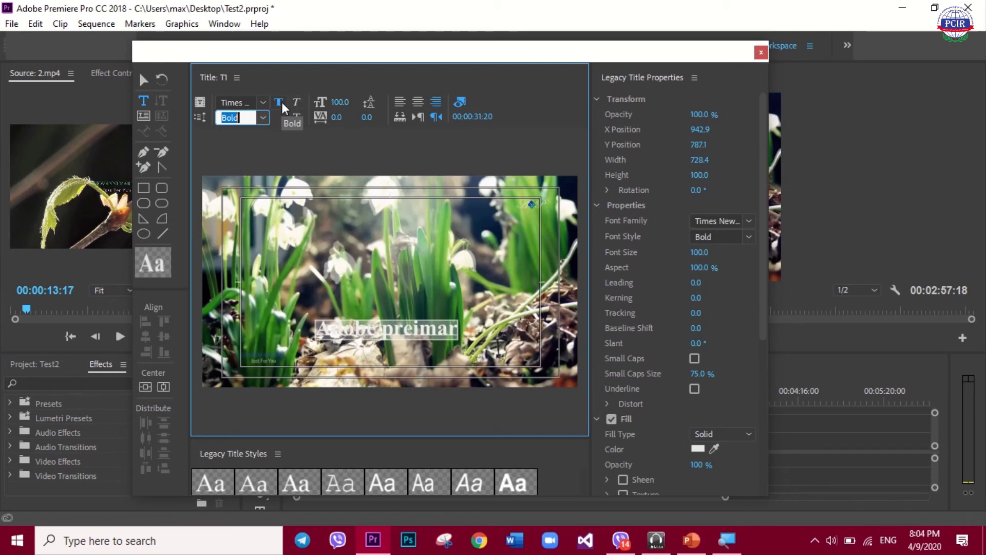
{"action": "left_click", "coordinate": [297, 117]}
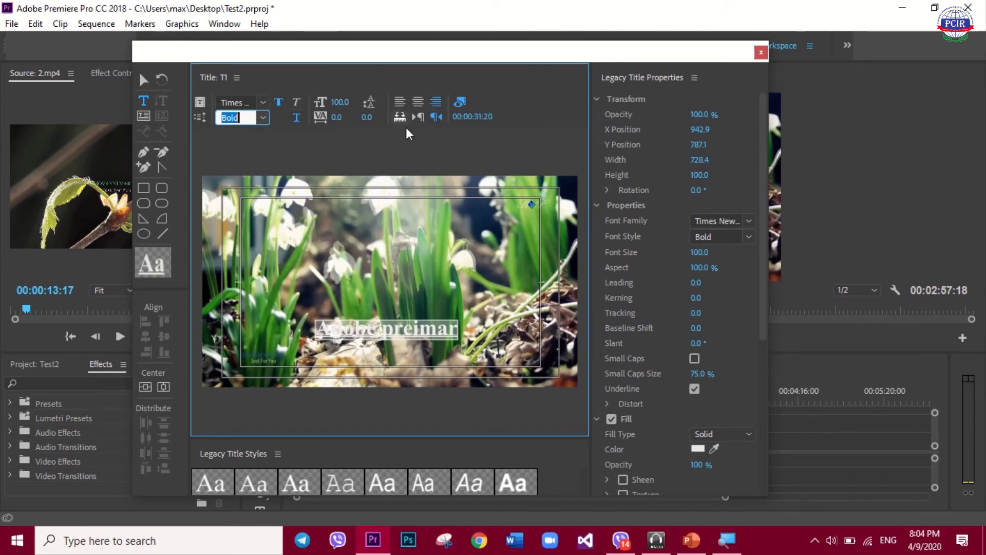
Step: Change the title text's solid fill color to the near-black 100202 and check the recolored text without its highlight
{"action": "left_click_drag", "start_coordinate": [763, 248], "coordinate": [764, 336]}
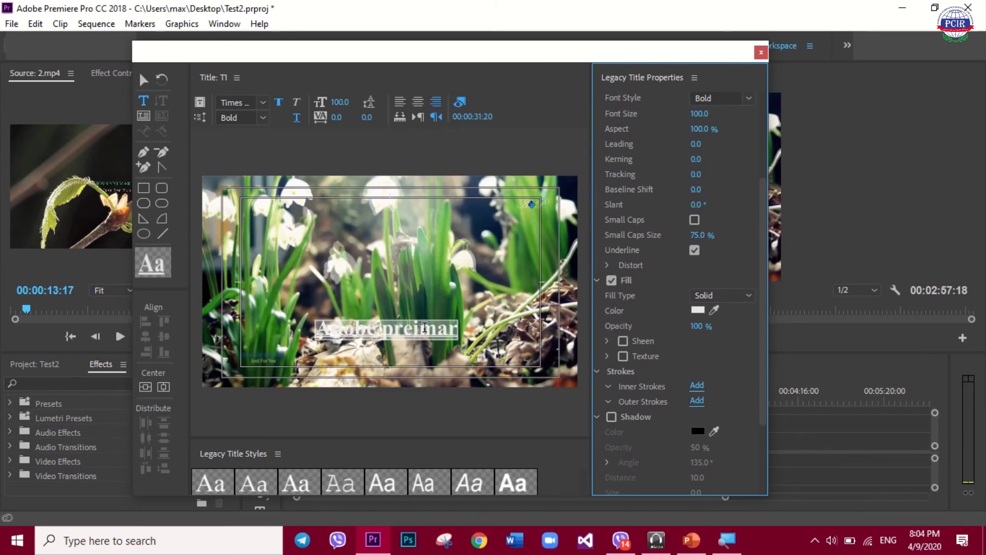
{"action": "left_click", "coordinate": [704, 309]}
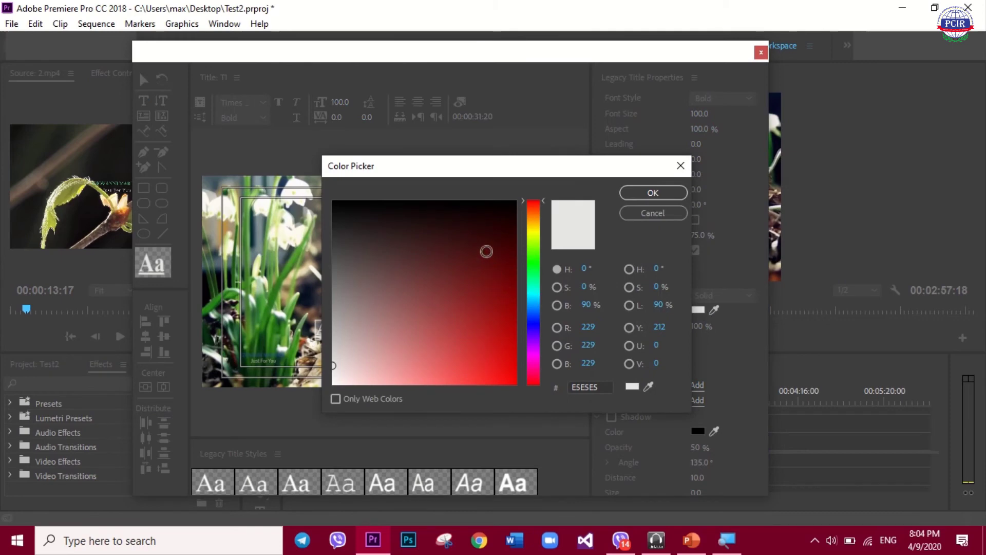
{"action": "left_click", "coordinate": [493, 212]}
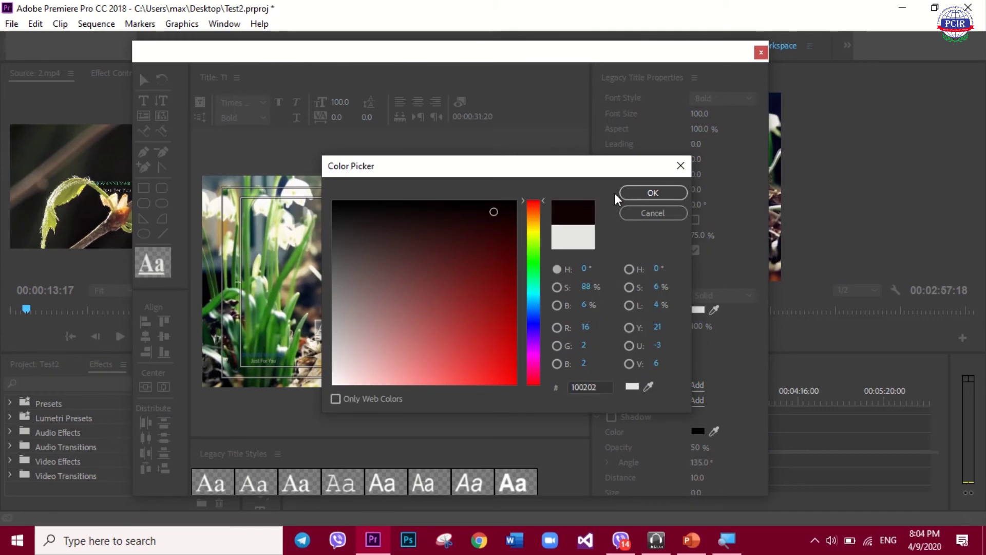
{"action": "left_click", "coordinate": [632, 192]}
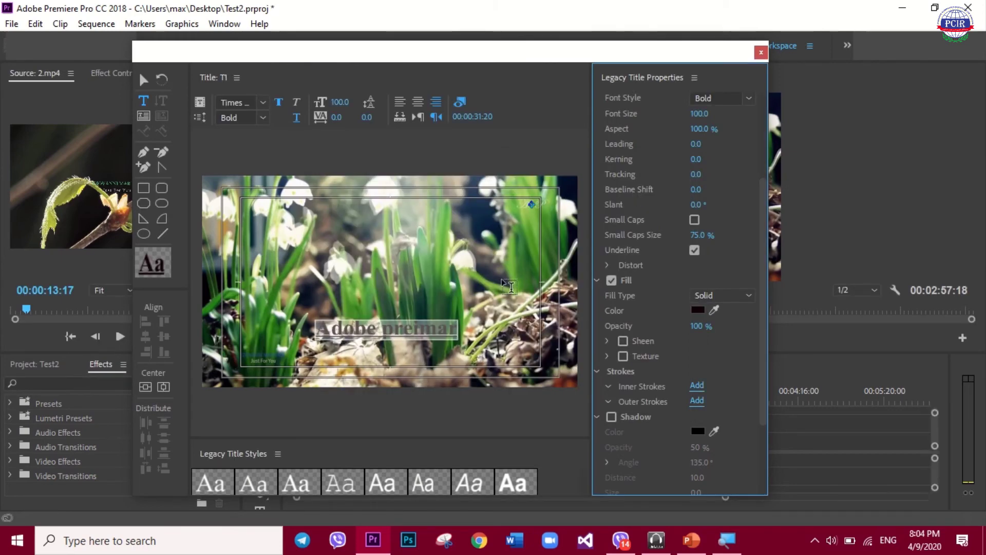
{"action": "left_click", "coordinate": [438, 332]}
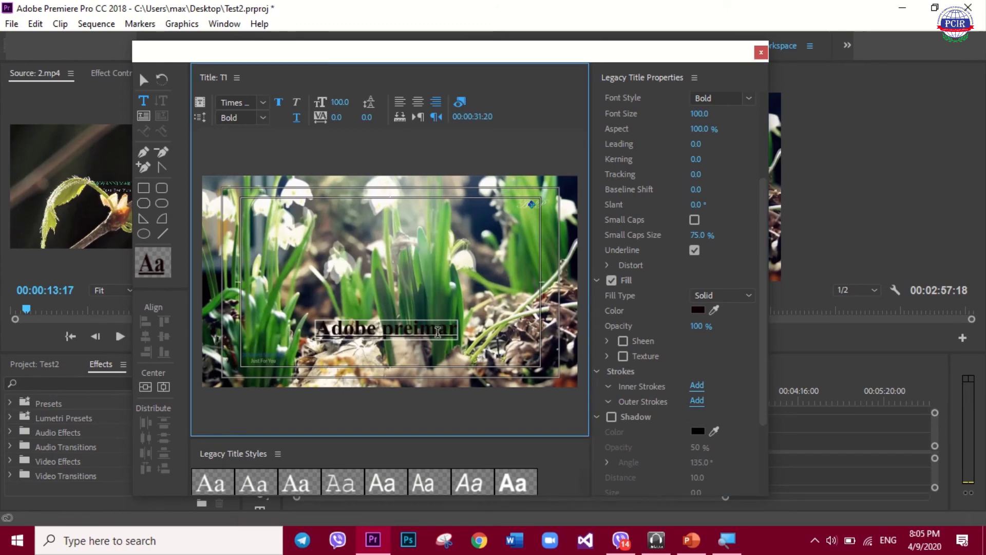
{"action": "key", "text": "Escape"}
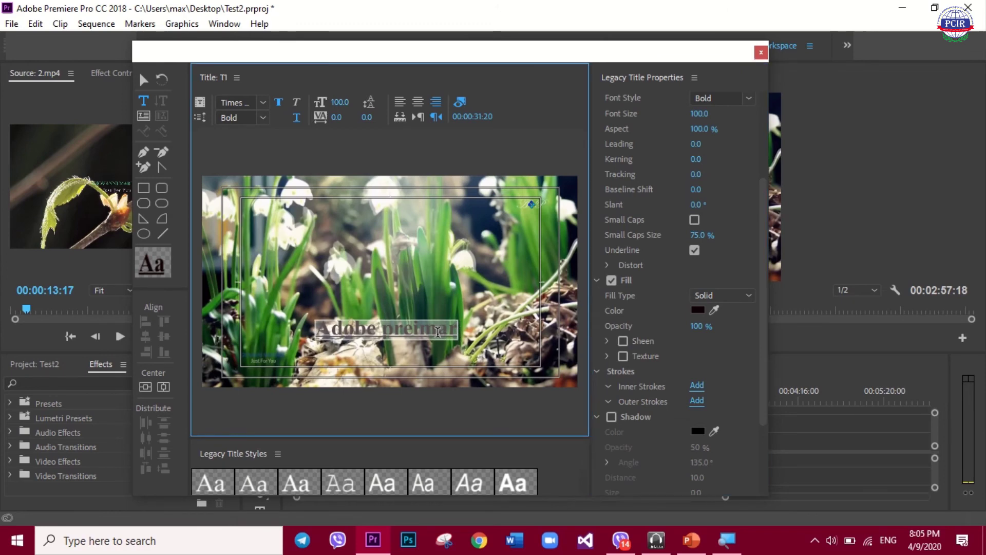
{"action": "left_click", "coordinate": [722, 297]}
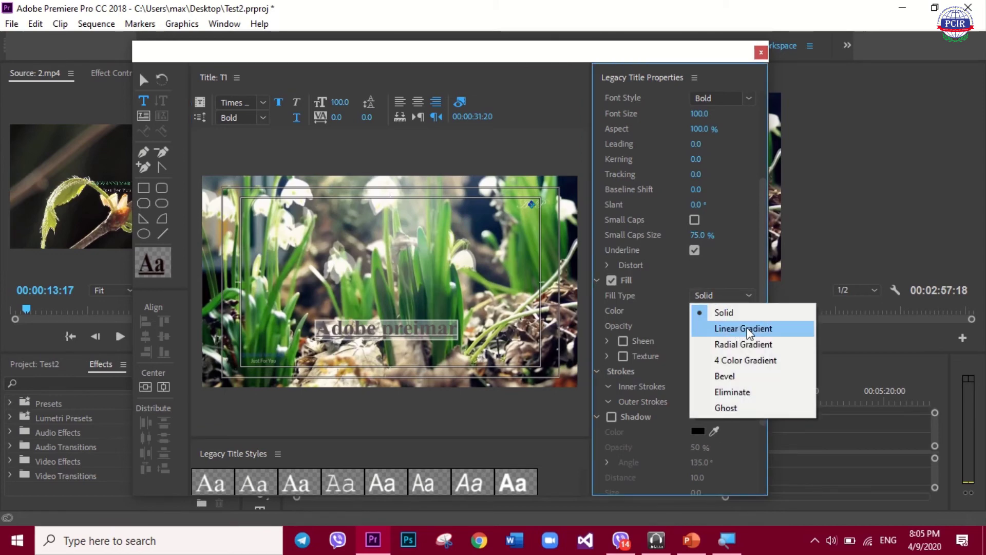
{"action": "left_click", "coordinate": [654, 329]}
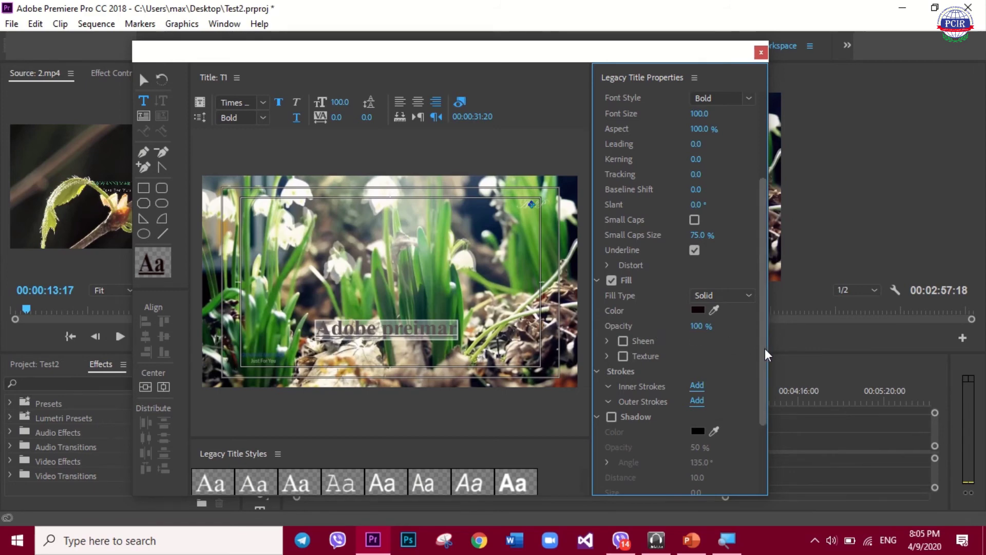
{"action": "left_click_drag", "start_coordinate": [767, 371], "coordinate": [768, 404]}
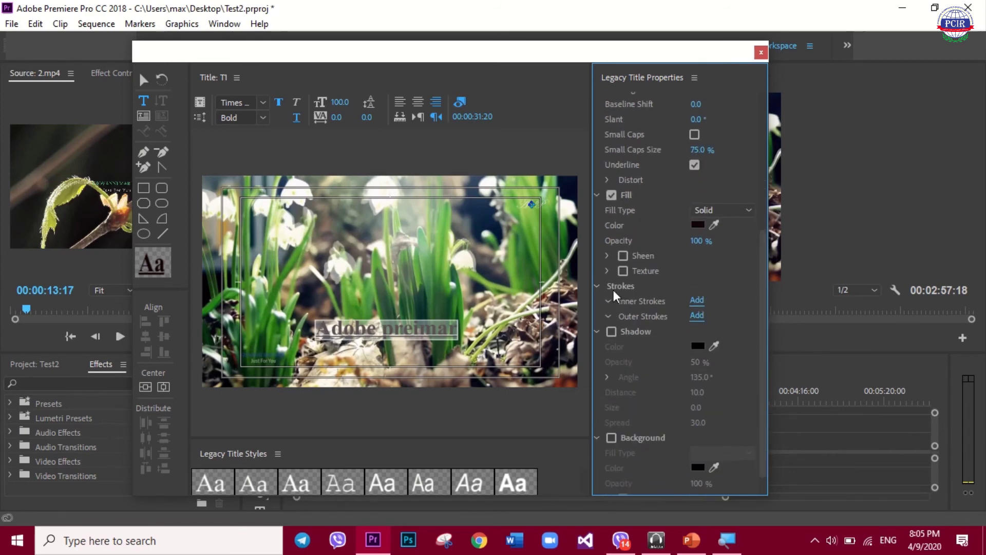
{"action": "left_click", "coordinate": [600, 286]}
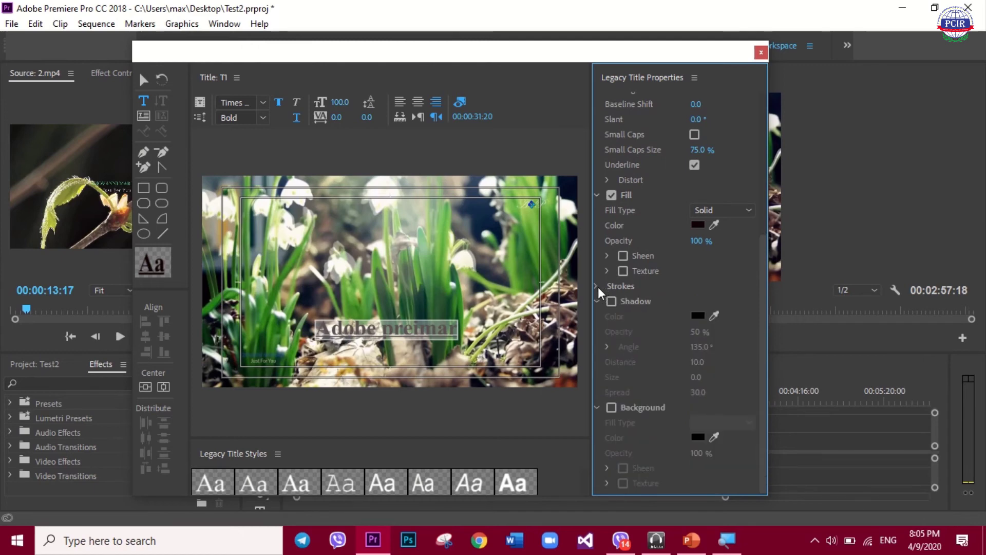
{"action": "left_click", "coordinate": [598, 287]}
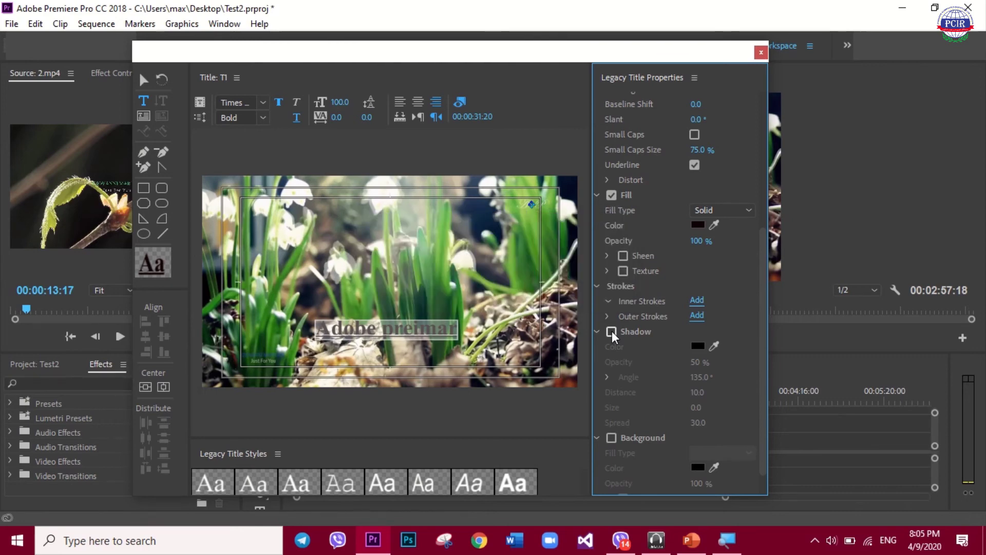
Step: Draw a wide rectangle about 1376 by 178 across the middle of the title frame, above the "Adobe preimar" text
{"action": "left_click", "coordinate": [145, 191]}
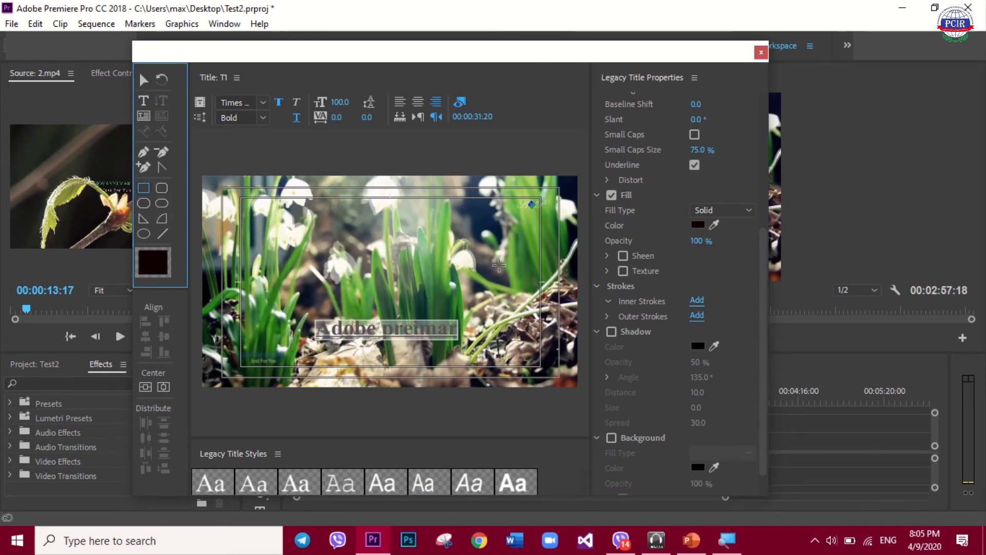
{"action": "mouse_move", "coordinate": [519, 260]}
{"action": "left_mouse_down"}
{"action": "mouse_move", "coordinate": [344, 294]}
{"action": "mouse_move", "coordinate": [251, 296]}
{"action": "left_mouse_up"}
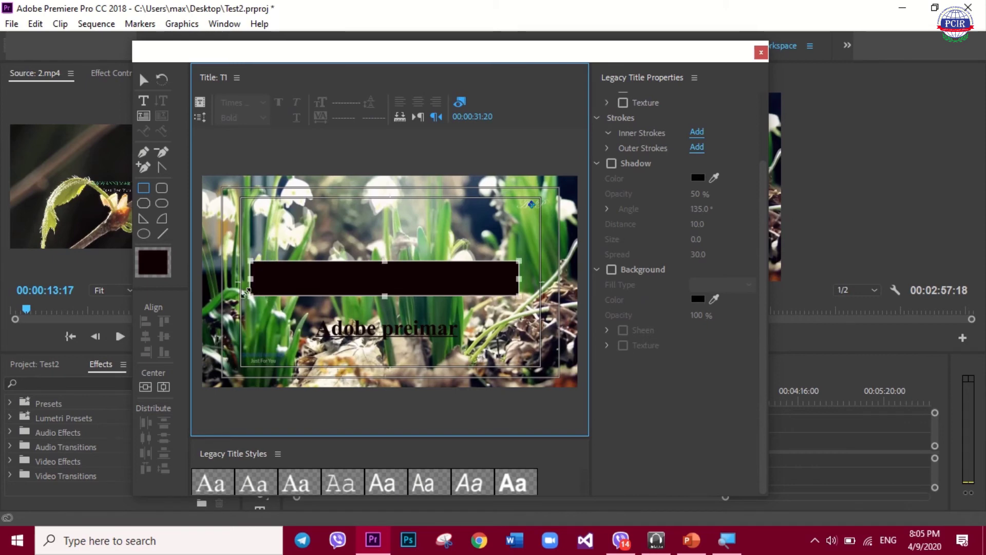
{"action": "left_click", "coordinate": [526, 267]}
Step: Change the rectangle's solid fill color to white
{"action": "left_click_drag", "start_coordinate": [763, 245], "coordinate": [756, 176]}
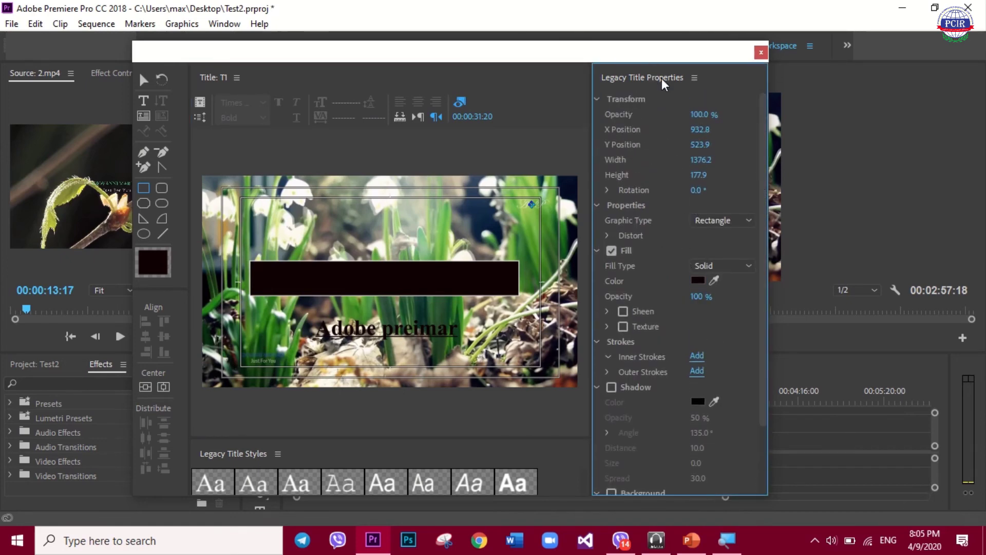
{"action": "left_click", "coordinate": [698, 280]}
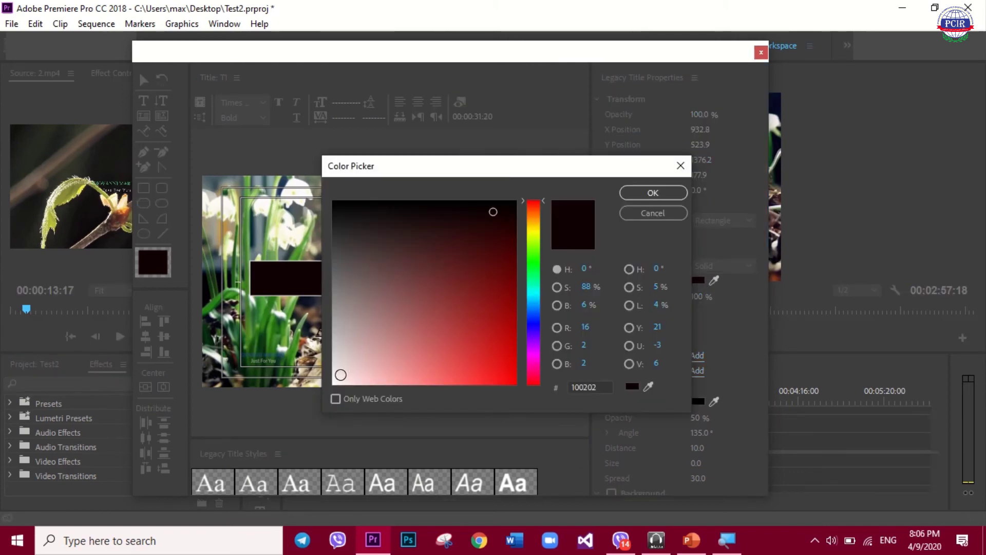
{"action": "left_click", "coordinate": [338, 378]}
{"action": "left_click", "coordinate": [334, 381]}
{"action": "left_click", "coordinate": [646, 200]}
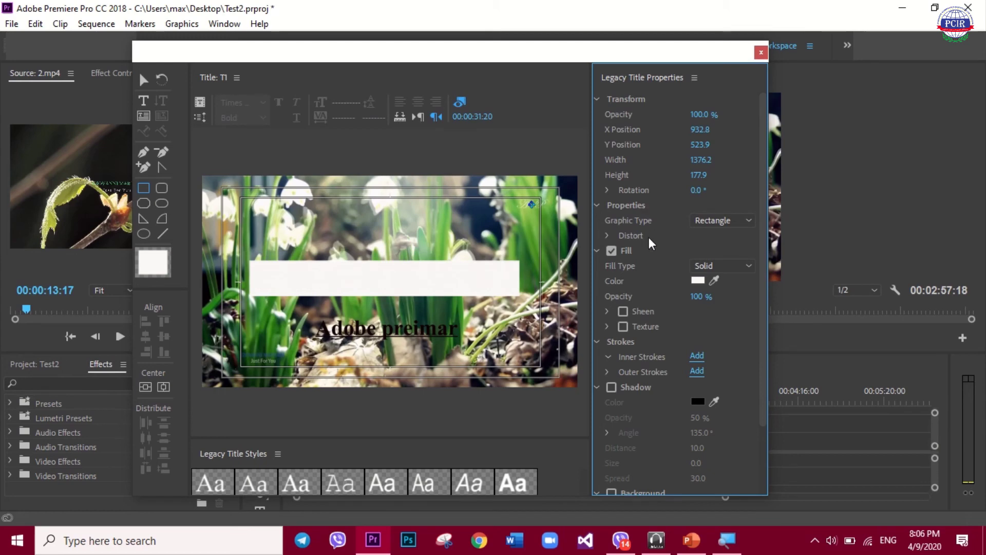
Step: Enable the rectangle's shadow and add a black inner stroke of type Edge with size 10.0
{"action": "left_click_drag", "start_coordinate": [763, 352], "coordinate": [767, 424]}
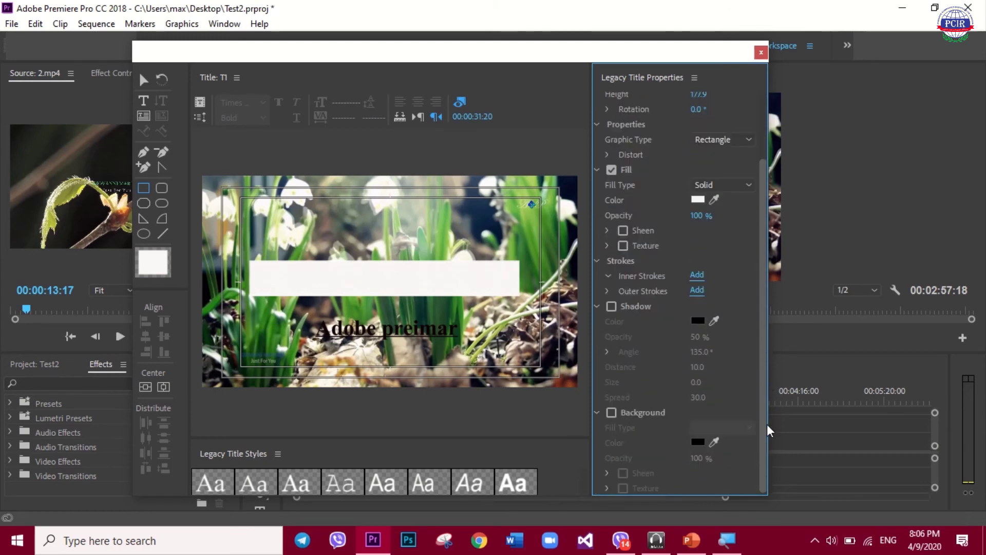
{"action": "left_click", "coordinate": [611, 306]}
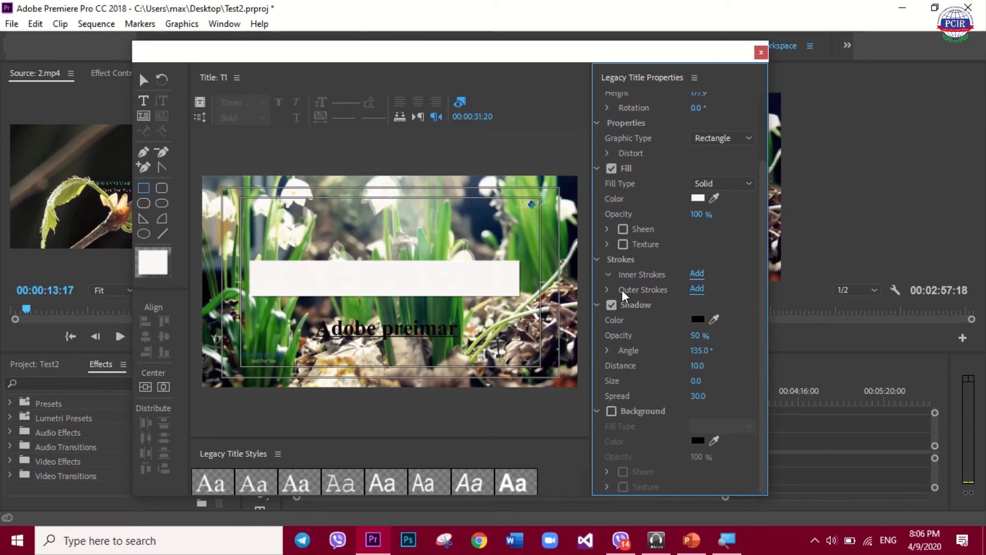
{"action": "left_click", "coordinate": [695, 274]}
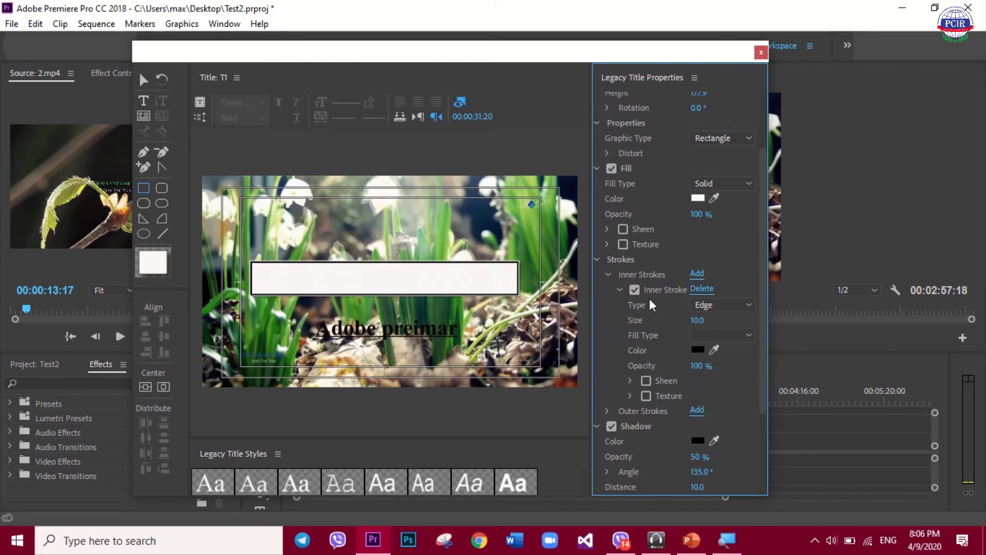
{"action": "left_click", "coordinate": [708, 305]}
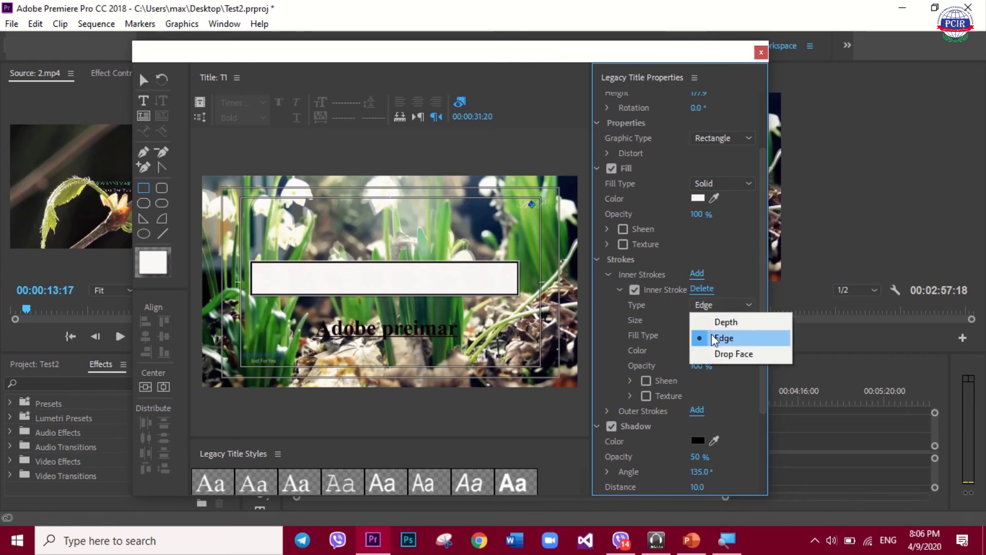
{"action": "left_click", "coordinate": [711, 335]}
{"action": "left_click", "coordinate": [698, 320]}
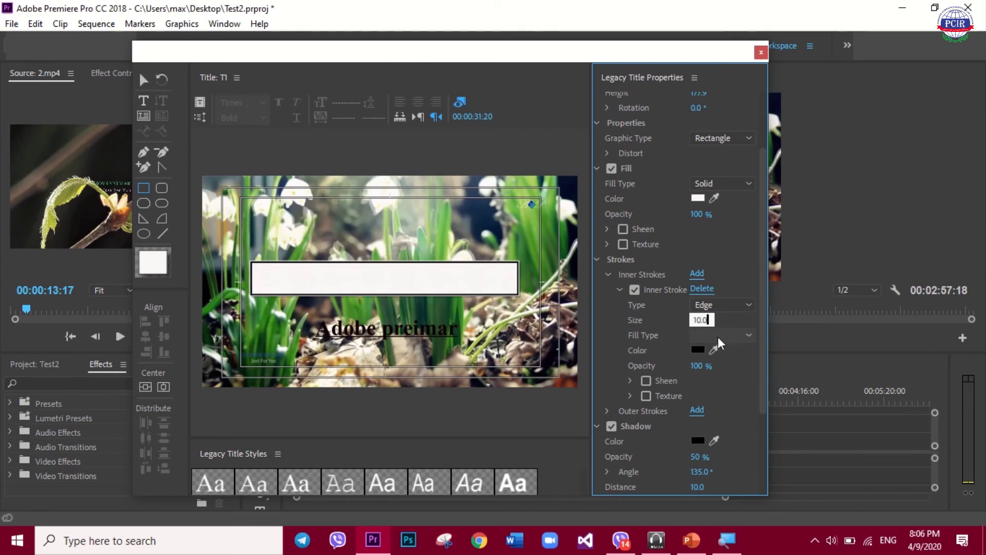
{"action": "left_click_drag", "start_coordinate": [769, 291], "coordinate": [762, 375]}
Step: Move the white rectangle to the lower edge of the title frame and shift the "Adobe preimar" text slightly up above it
{"action": "left_click_drag", "start_coordinate": [474, 298], "coordinate": [477, 374]}
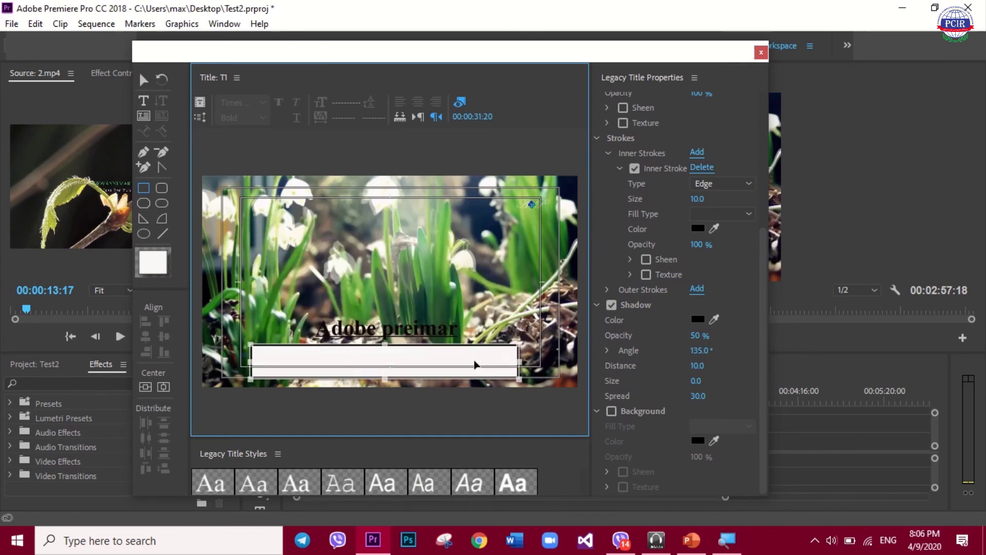
{"action": "left_click", "coordinate": [441, 335]}
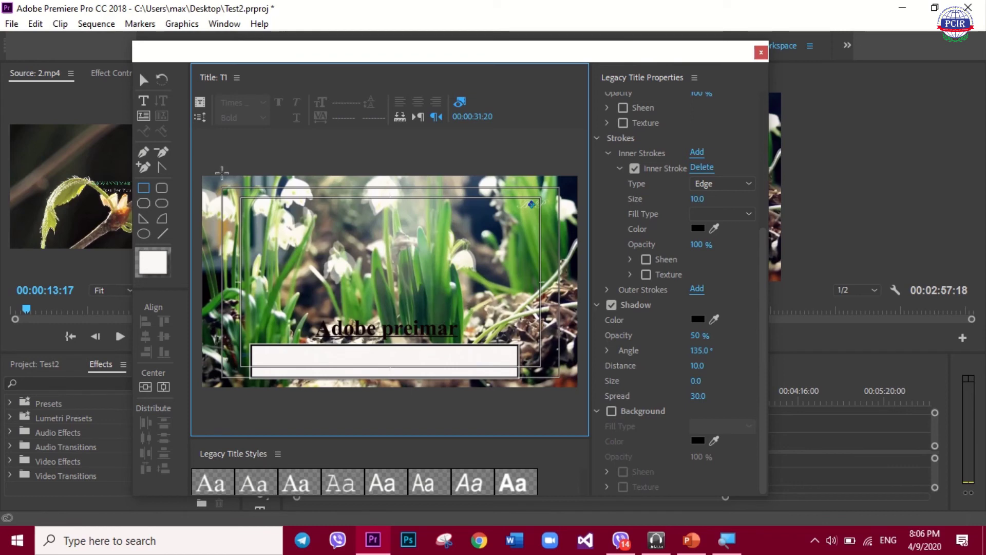
{"action": "left_click", "coordinate": [144, 80]}
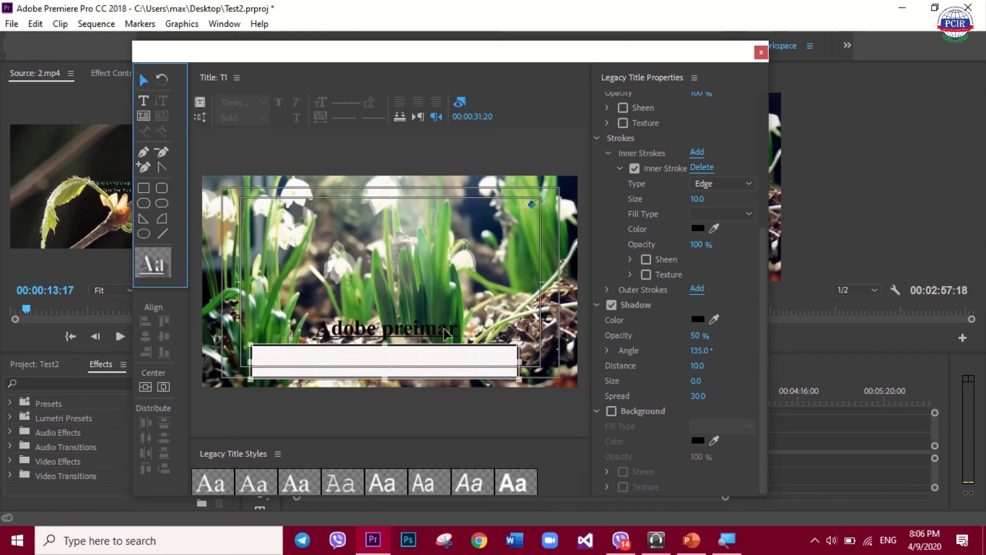
{"action": "left_click_drag", "start_coordinate": [442, 322], "coordinate": [453, 307]}
{"action": "mouse_move", "coordinate": [442, 363]}
{"action": "left_mouse_down"}
{"action": "mouse_move", "coordinate": [454, 354]}
{"action": "mouse_move", "coordinate": [442, 357]}
{"action": "left_mouse_up"}
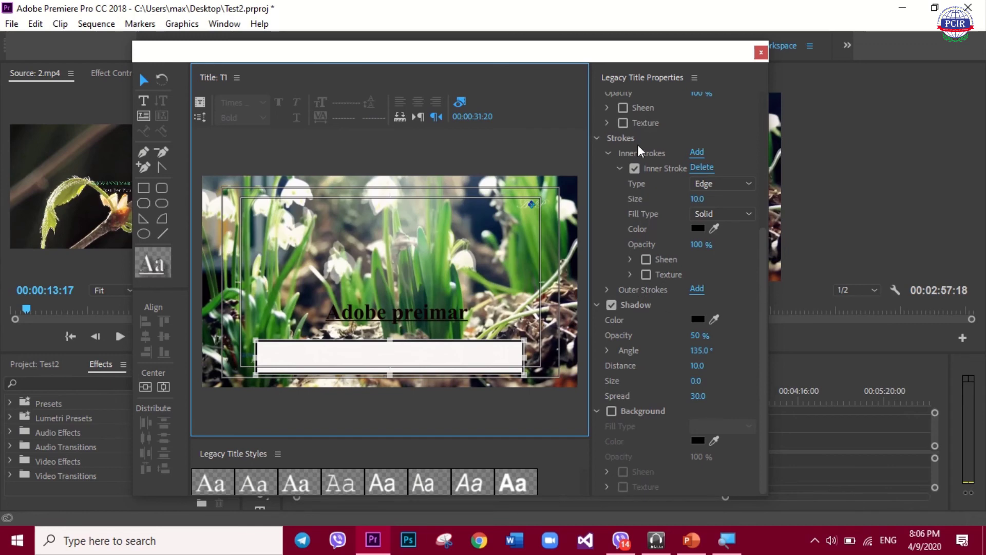
{"action": "mouse_move", "coordinate": [431, 316]}
{"action": "left_mouse_down"}
{"action": "mouse_move", "coordinate": [425, 363]}
{"action": "mouse_move", "coordinate": [420, 316]}
{"action": "left_mouse_up"}
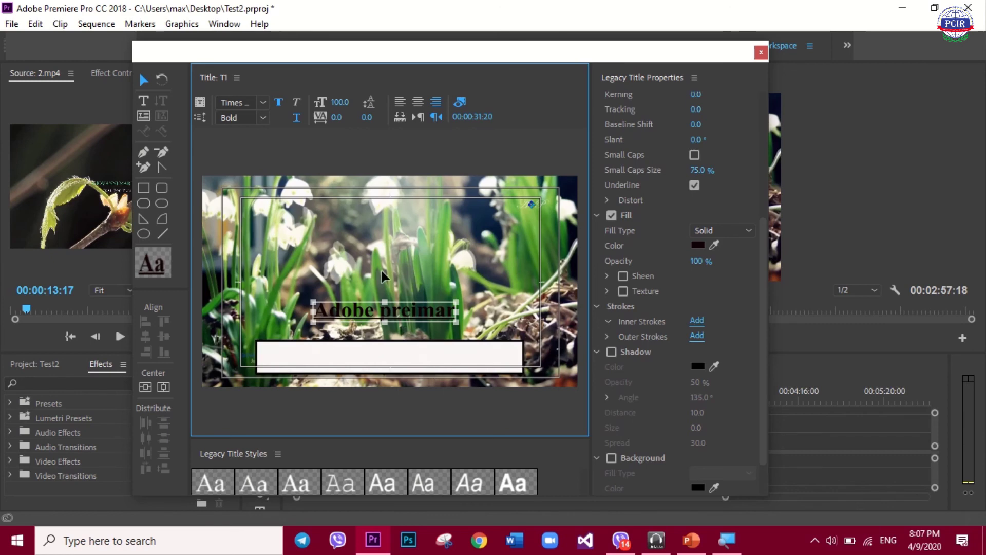
Step: Send the white rectangle to the back of the title's stacking order
{"action": "left_click", "coordinate": [451, 356]}
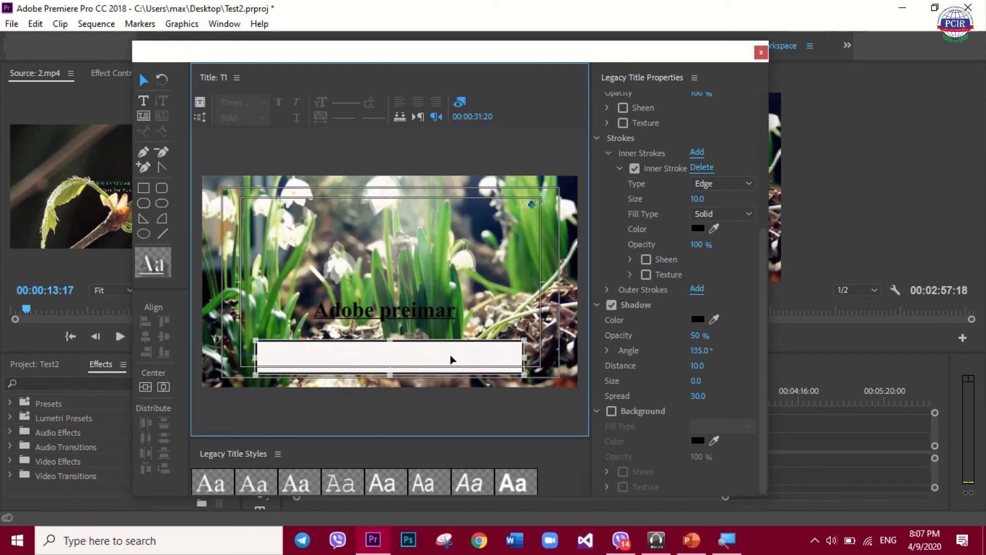
{"action": "right_click", "coordinate": [451, 357]}
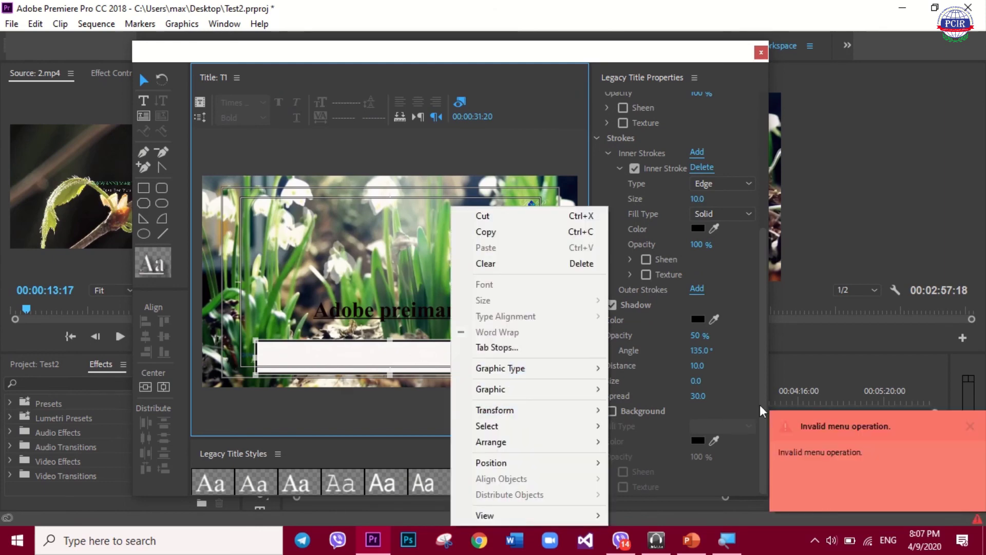
{"action": "left_click", "coordinate": [971, 429]}
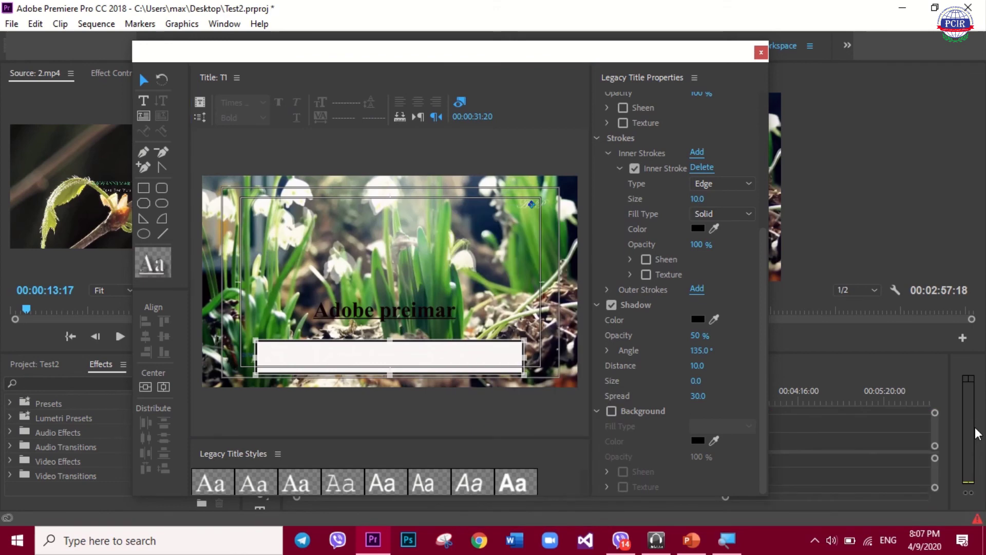
{"action": "right_click", "coordinate": [411, 354]}
{"action": "mouse_move", "coordinate": [514, 442]}
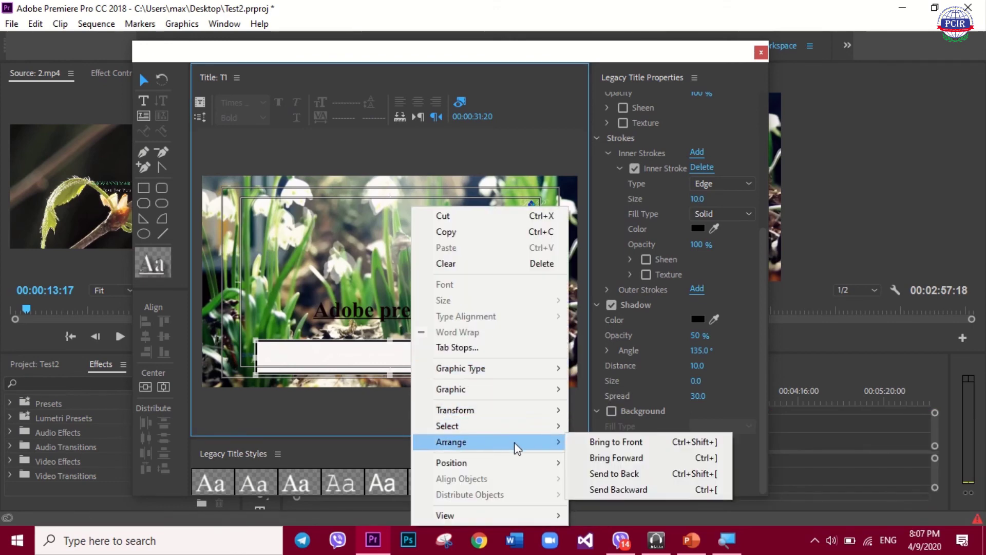
{"action": "left_click", "coordinate": [606, 474]}
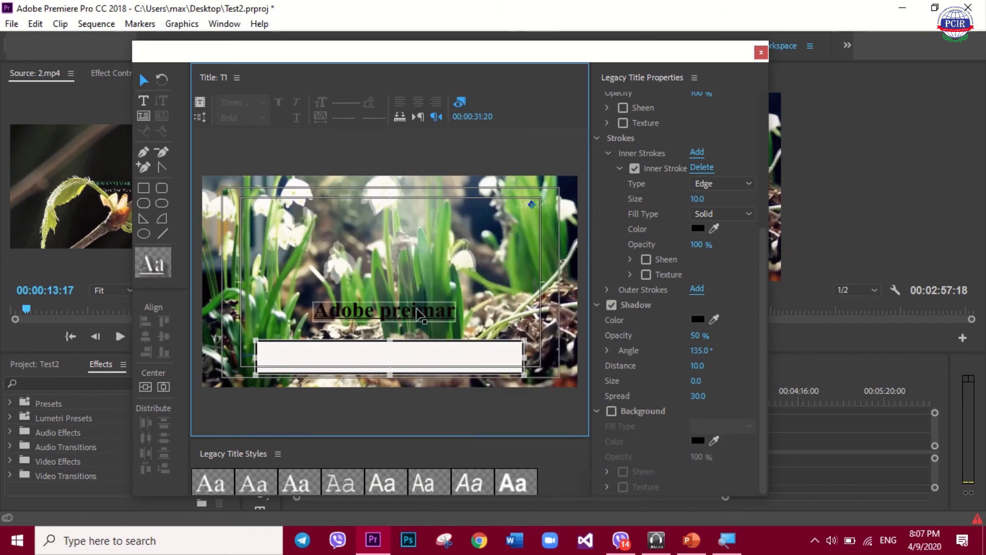
Step: Lower the rectangle slightly, place the "Adobe preimar" text over it at about X 935, Y 961, and close the title editor
{"action": "left_click_drag", "start_coordinate": [418, 312], "coordinate": [427, 358]}
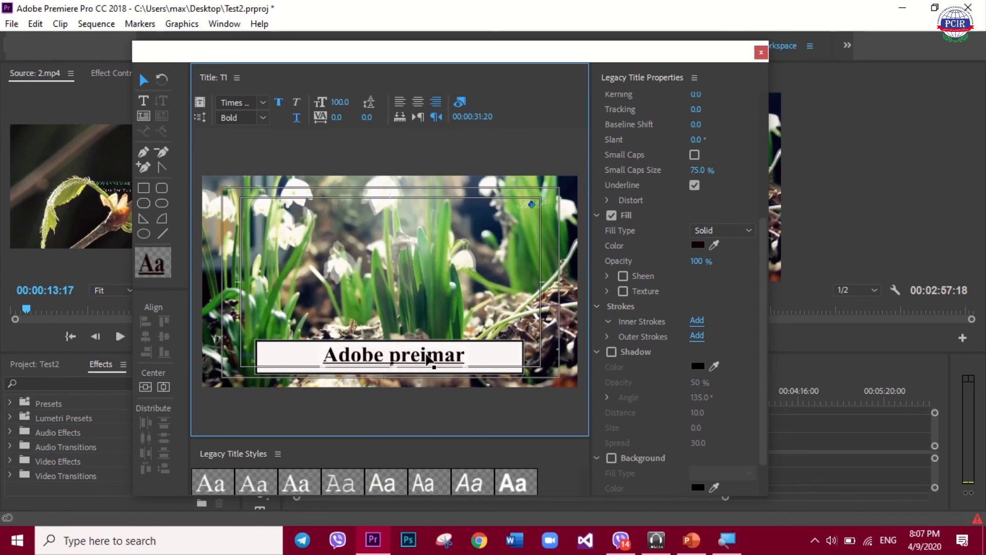
{"action": "mouse_move", "coordinate": [315, 365]}
{"action": "left_mouse_down"}
{"action": "mouse_move", "coordinate": [316, 376]}
{"action": "mouse_move", "coordinate": [312, 367]}
{"action": "left_mouse_up"}
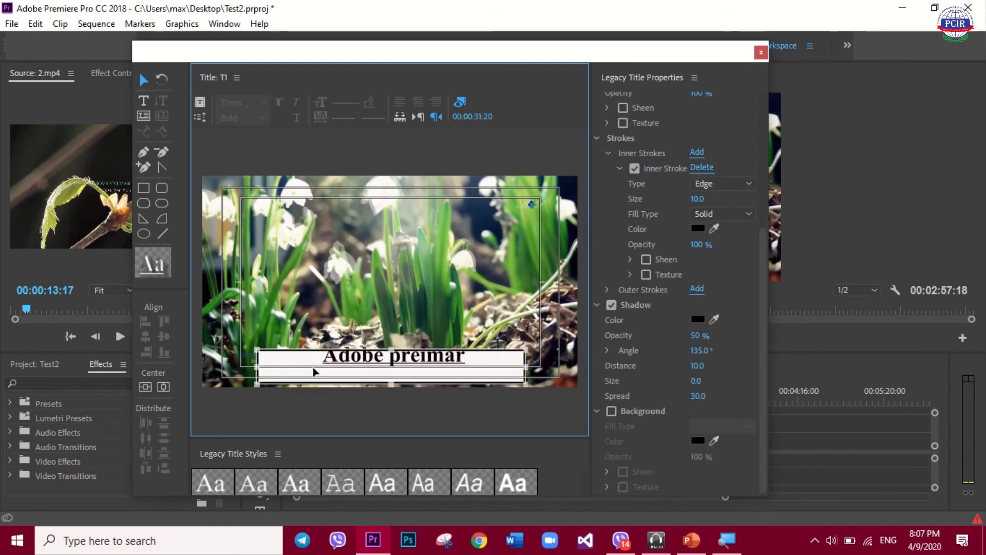
{"action": "left_click", "coordinate": [440, 301]}
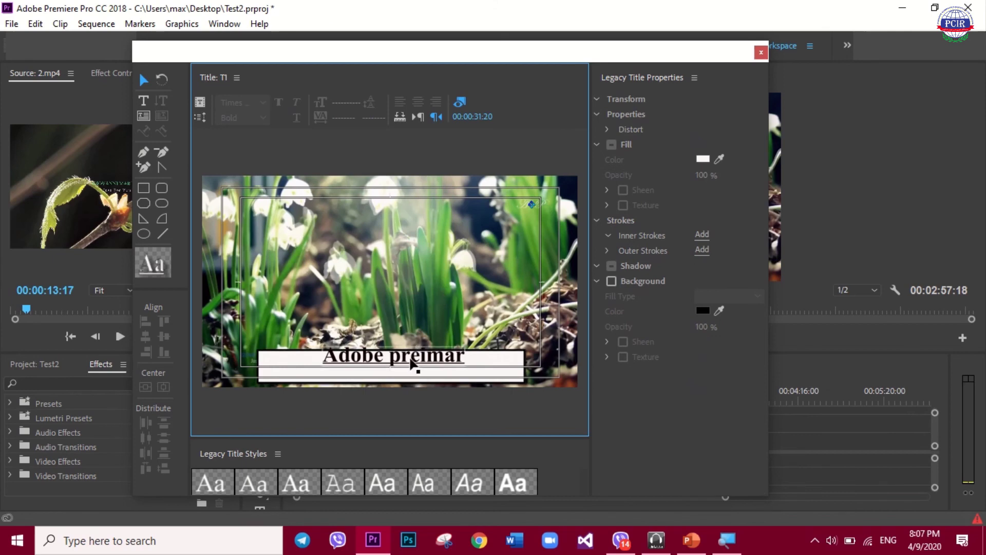
{"action": "left_click", "coordinate": [412, 363]}
{"action": "left_click_drag", "start_coordinate": [410, 368], "coordinate": [402, 368]}
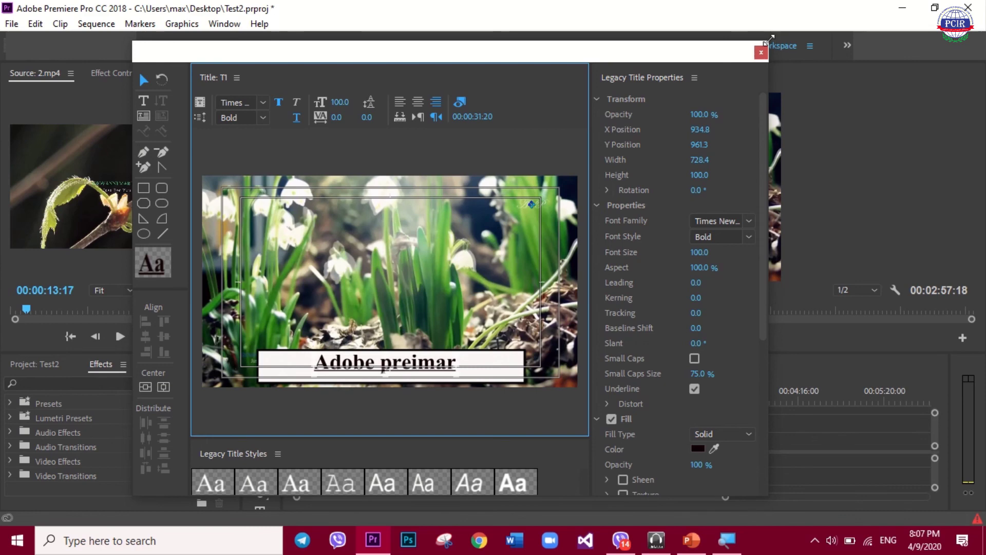
{"action": "left_click", "coordinate": [463, 236]}
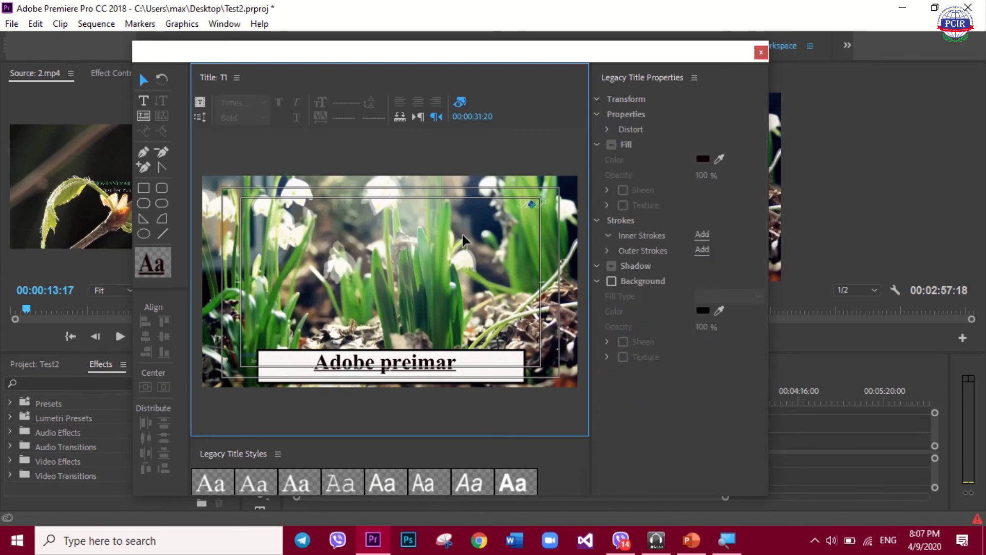
{"action": "left_click", "coordinate": [760, 53]}
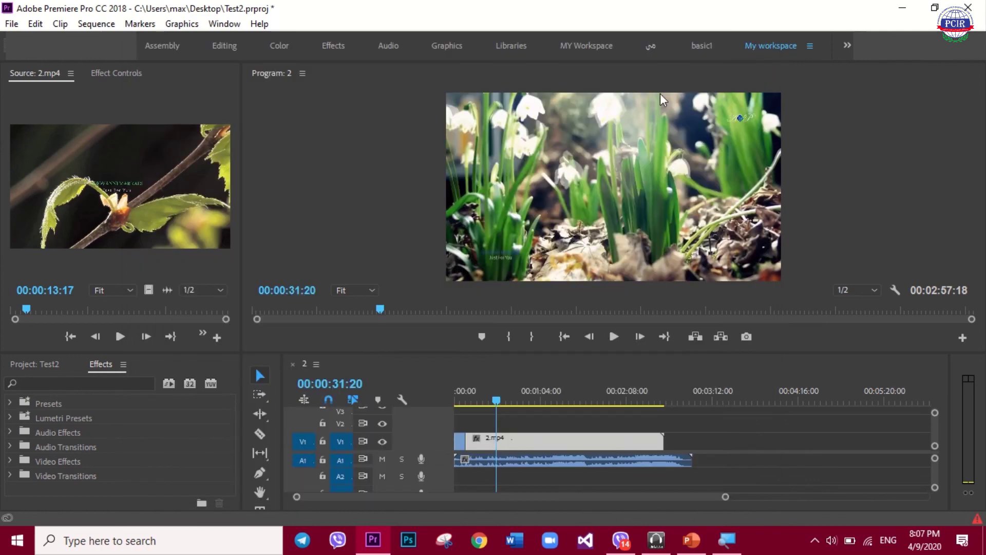
Step: Place title T1 from the project items on video track V2, spanning from the sequence start to the playhead at 00:00:31:20
{"action": "left_click", "coordinate": [24, 365]}
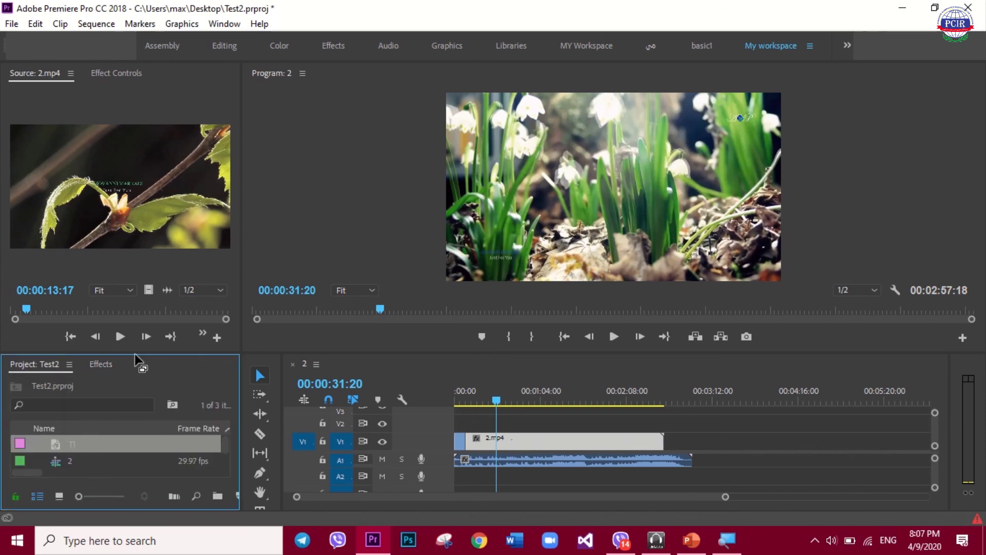
{"action": "left_click_drag", "start_coordinate": [131, 352], "coordinate": [121, 247]}
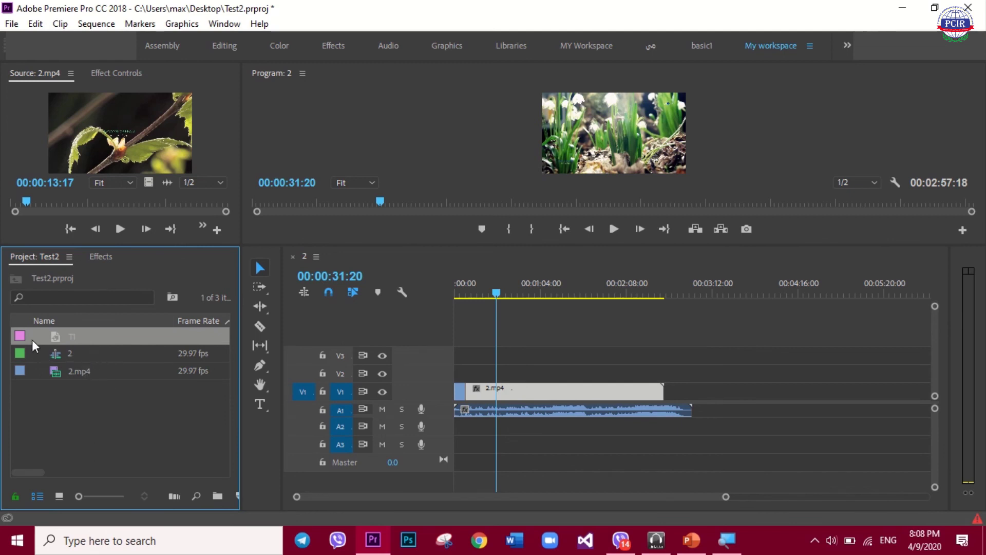
{"action": "left_click_drag", "start_coordinate": [550, 245], "coordinate": [607, 306]}
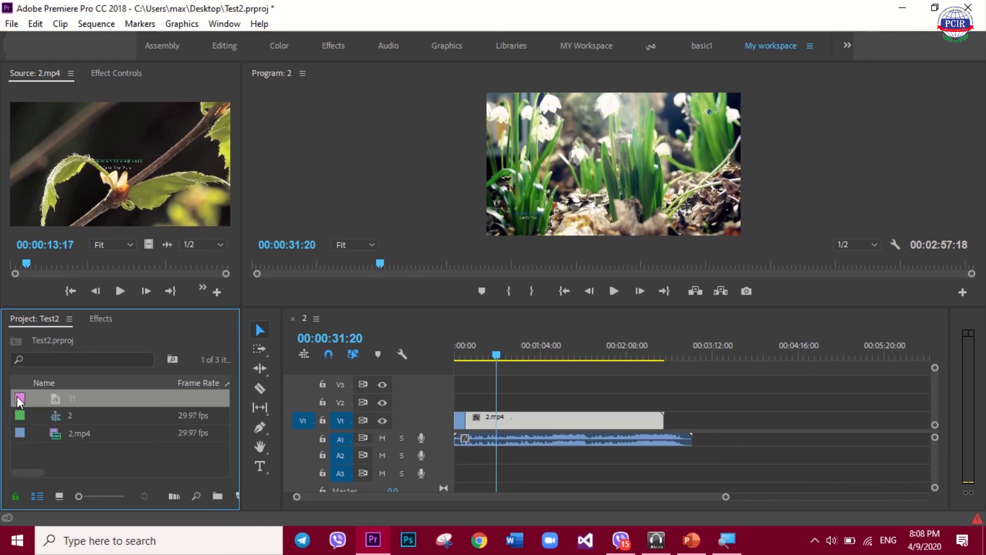
{"action": "left_click_drag", "start_coordinate": [19, 401], "coordinate": [496, 402]}
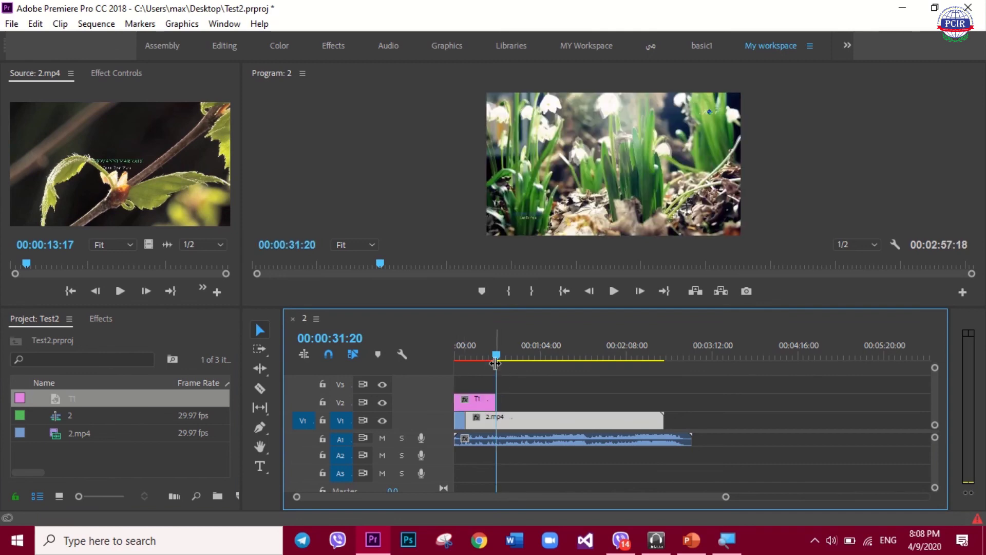
Step: Play the sequence from its start with the monitors enlarged, and shorten title T1 on V2 to end at about 00:00:16:00
{"action": "key", "text": "Home"}
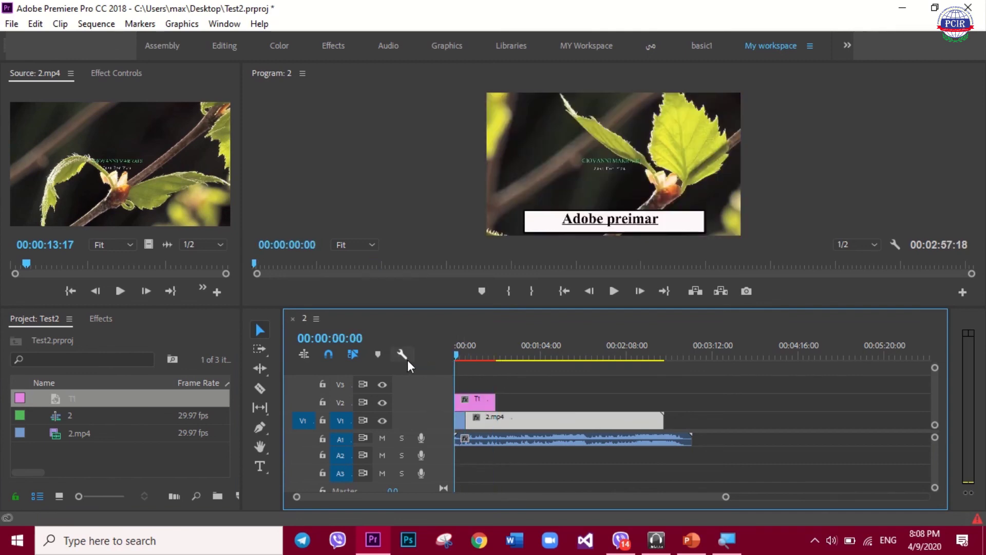
{"action": "left_click_drag", "start_coordinate": [539, 311], "coordinate": [535, 336]}
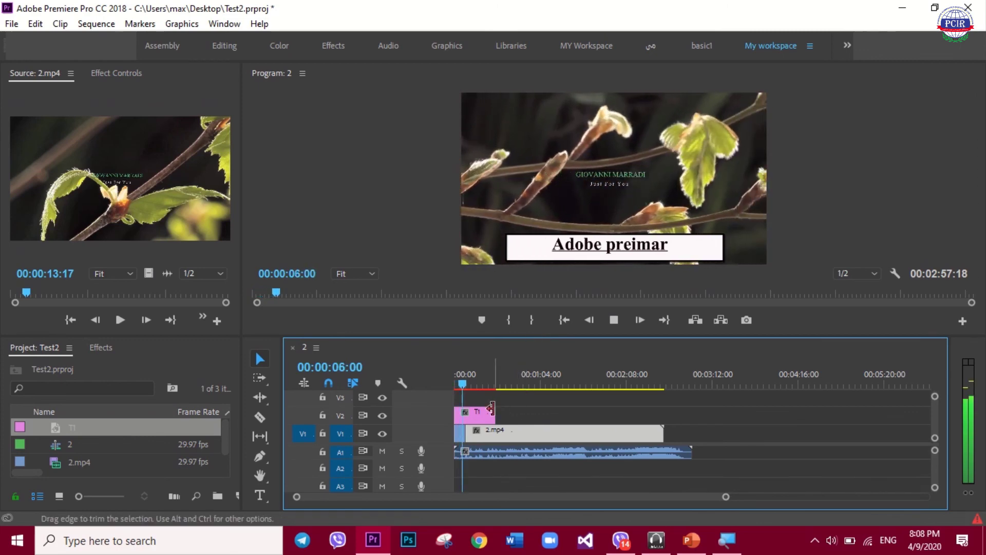
{"action": "left_click_drag", "start_coordinate": [492, 409], "coordinate": [475, 410]}
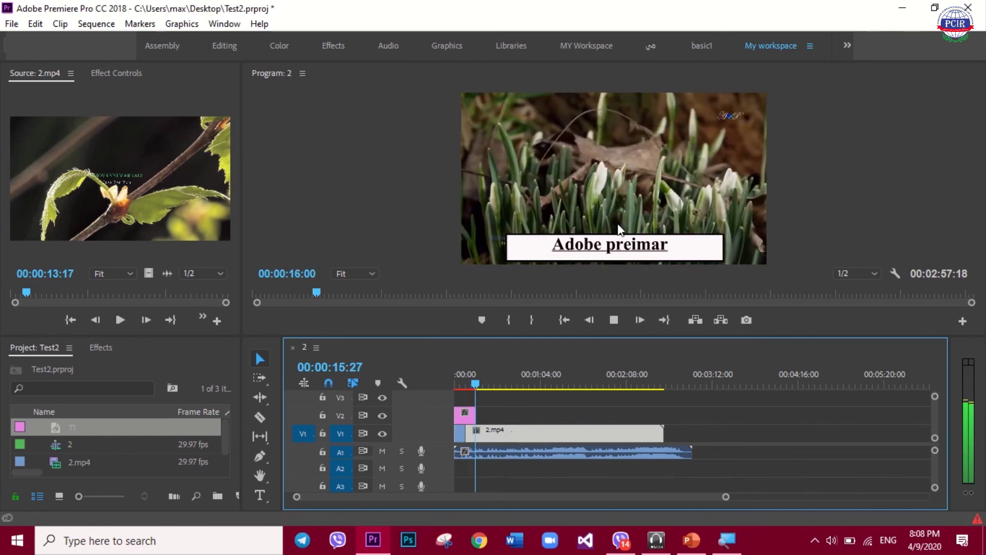
Step: Place the playhead at 00:00:18:02 and trim the end of title T1 back to the cut between the two V1 segments
{"action": "key", "text": "equal"}
{"action": "left_click", "coordinate": [514, 386]}
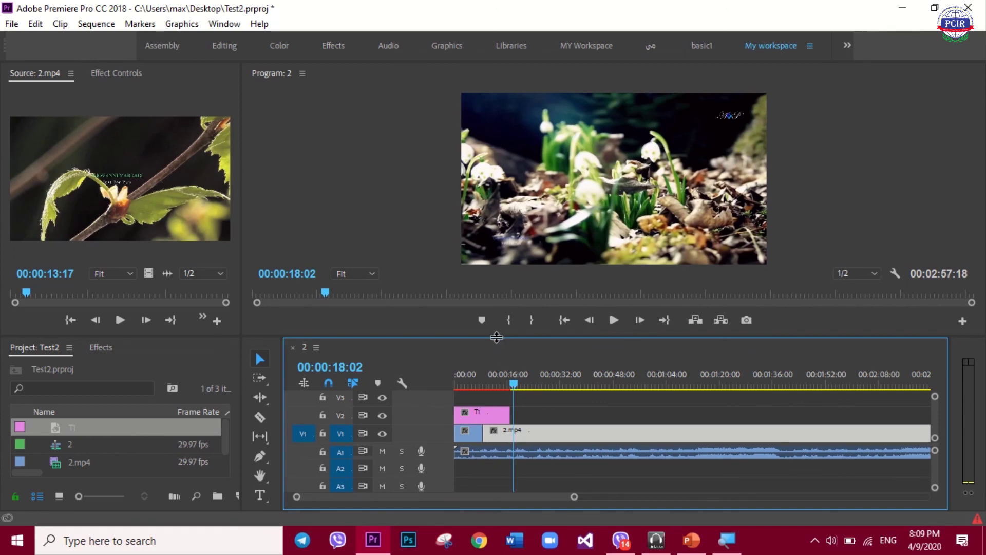
{"action": "left_click_drag", "start_coordinate": [574, 497], "coordinate": [602, 497]}
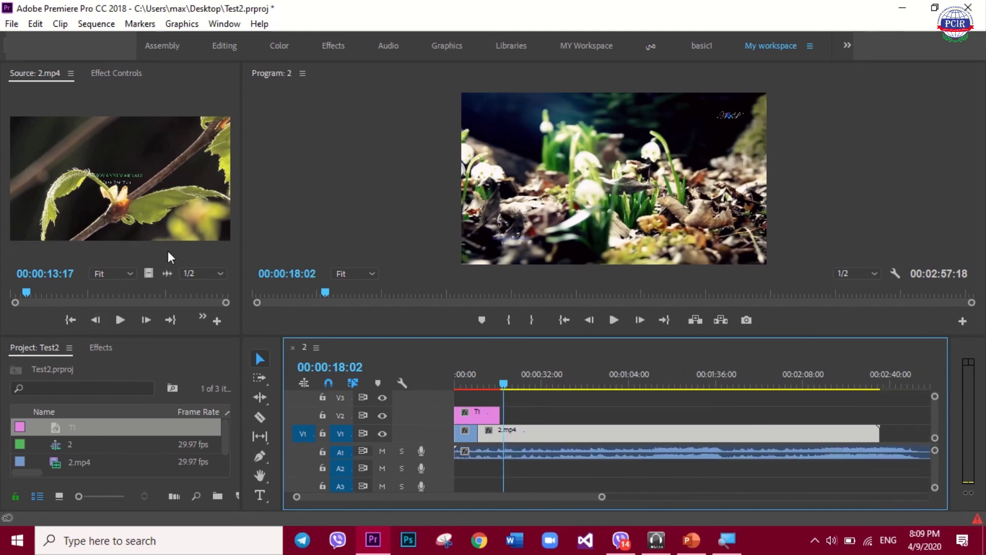
{"action": "left_click_drag", "start_coordinate": [176, 226], "coordinate": [135, 343]}
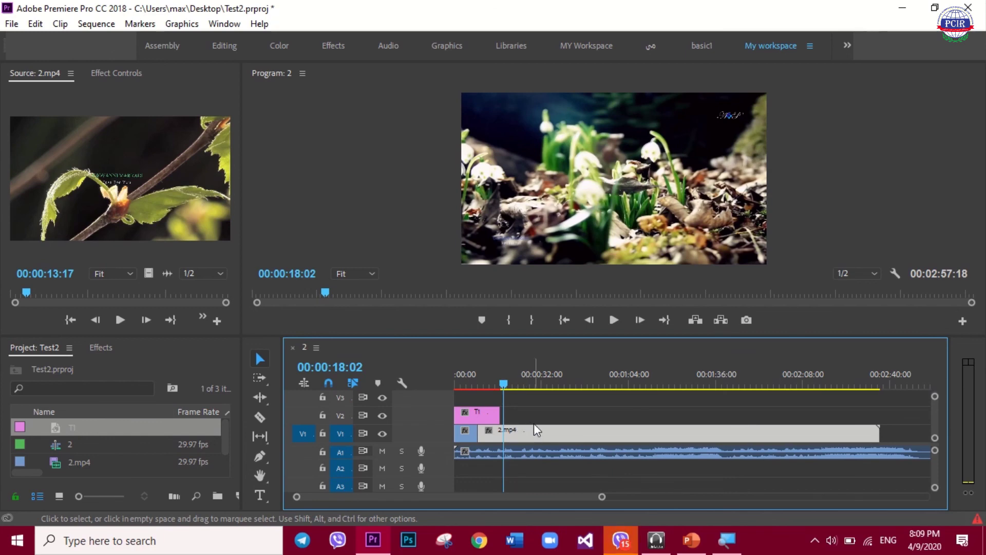
{"action": "left_click_drag", "start_coordinate": [495, 416], "coordinate": [478, 415]}
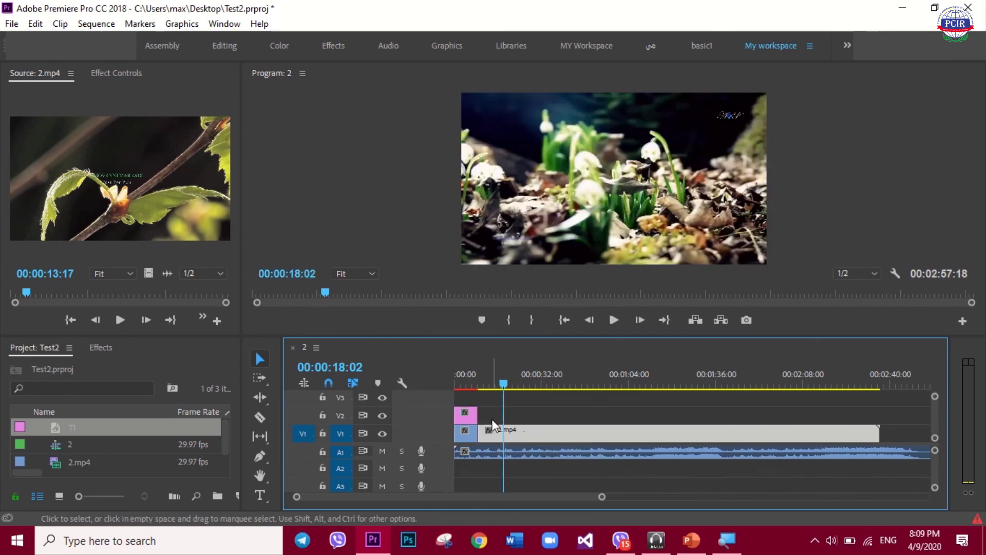